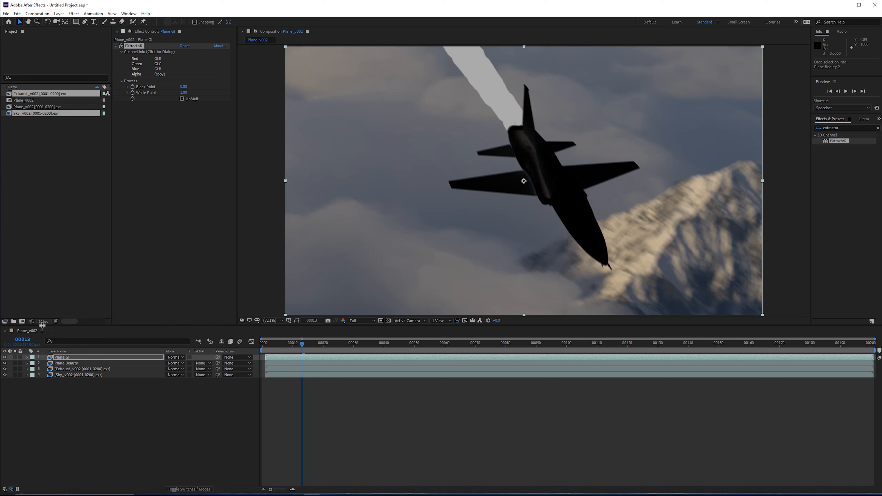
Set the project's color working space to sRGB IEC61966-2.1 and enable Linearize Working Space
{"action": "left_click", "coordinate": [43, 322]}
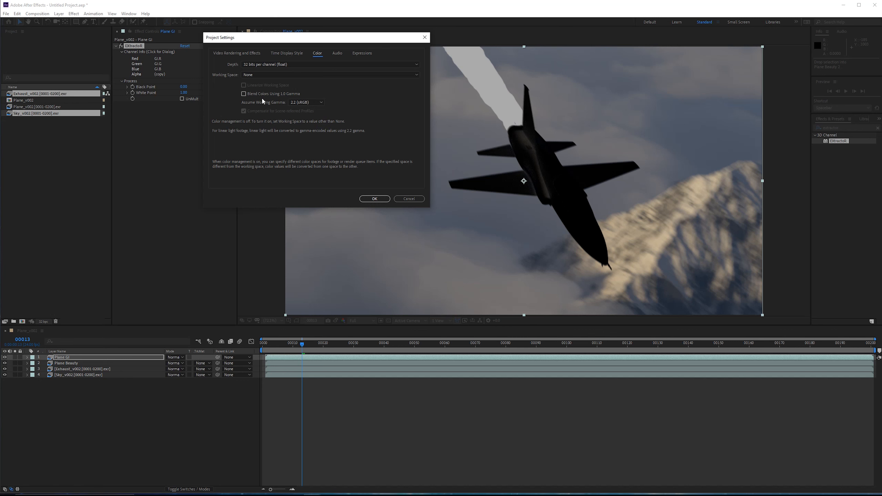
{"action": "left_click_drag", "start_coordinate": [223, 38], "coordinate": [290, 309]}
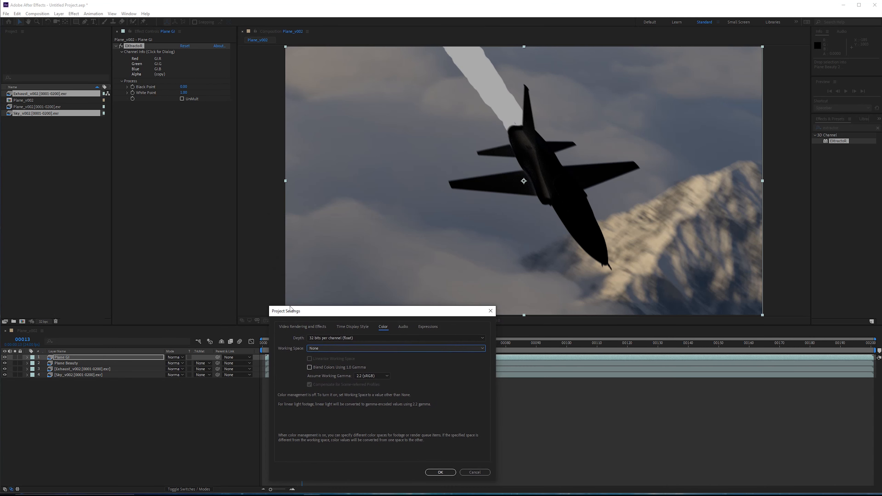
{"action": "left_click", "coordinate": [321, 347]}
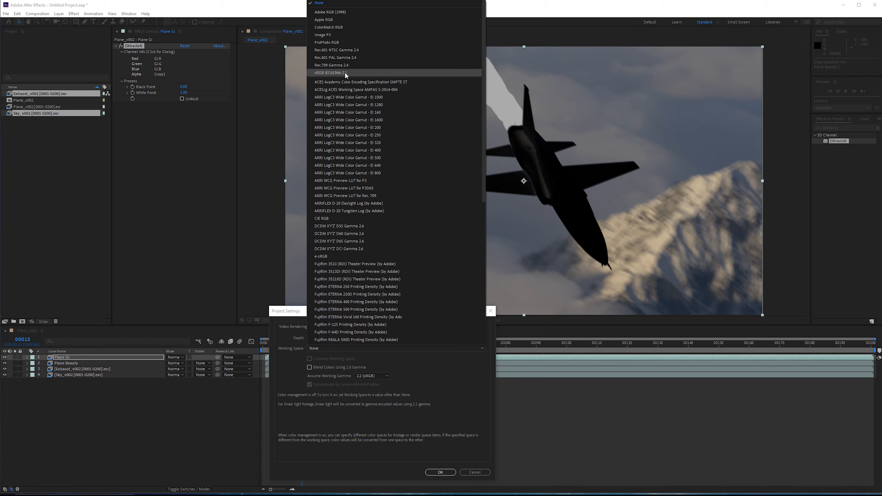
{"action": "left_click", "coordinate": [339, 74]}
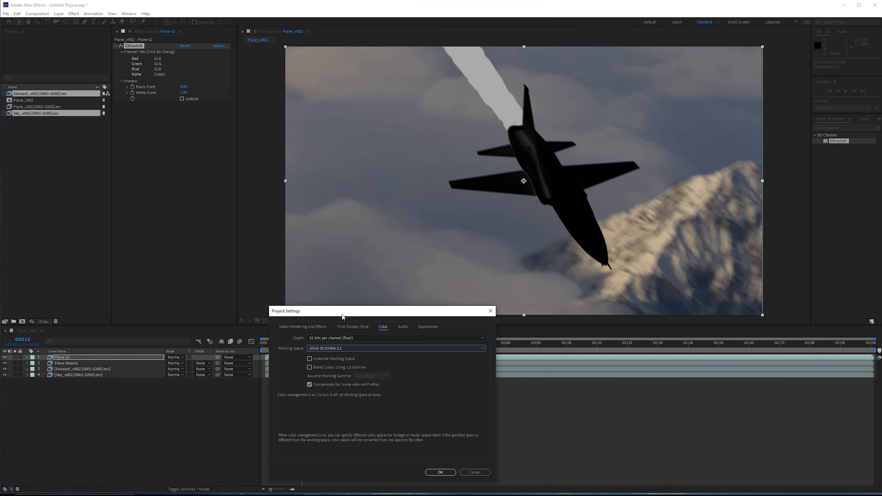
{"action": "left_click_drag", "start_coordinate": [343, 316], "coordinate": [346, 80]}
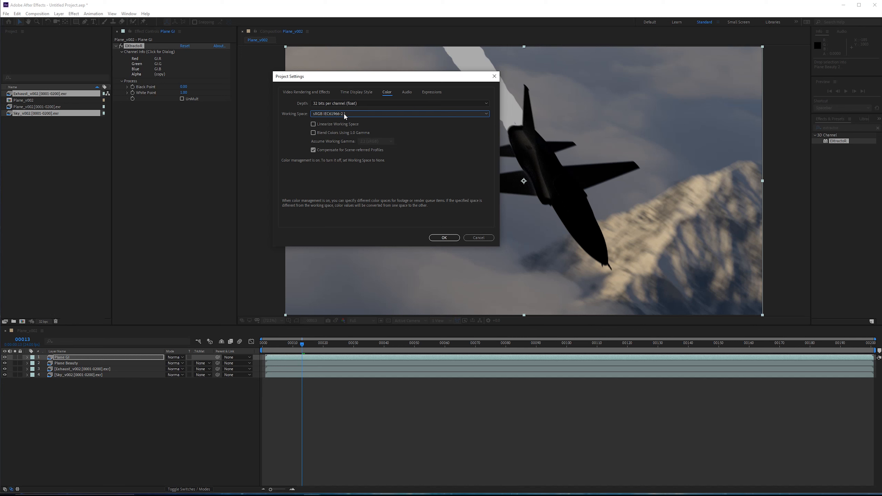
{"action": "left_click", "coordinate": [329, 124]}
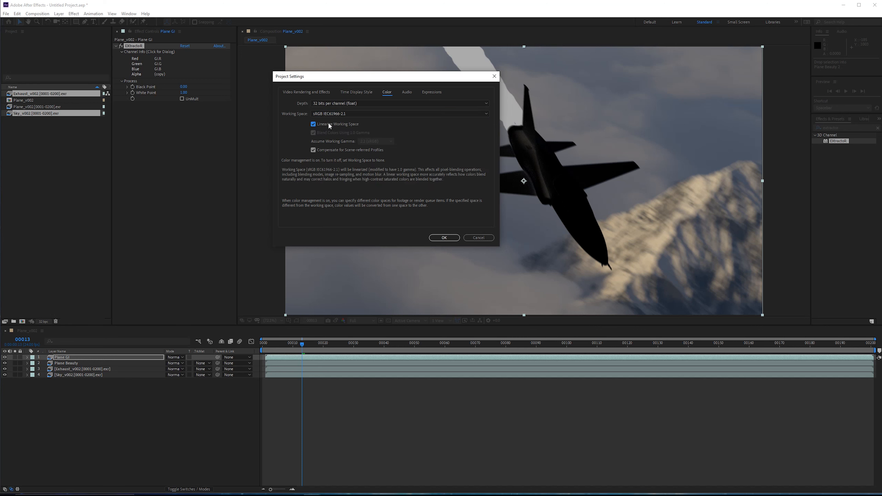
{"action": "left_click", "coordinate": [444, 237]}
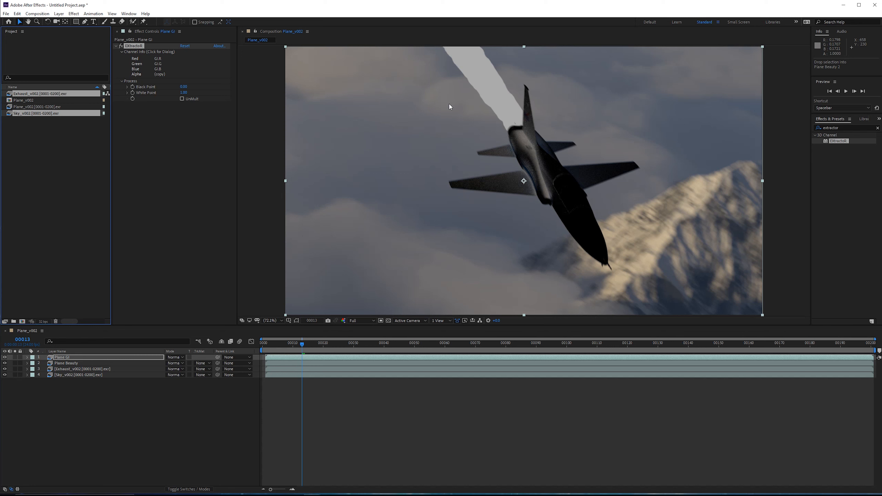
{"action": "key", "text": "ctrl+z"}
{"action": "left_click", "coordinate": [450, 111]}
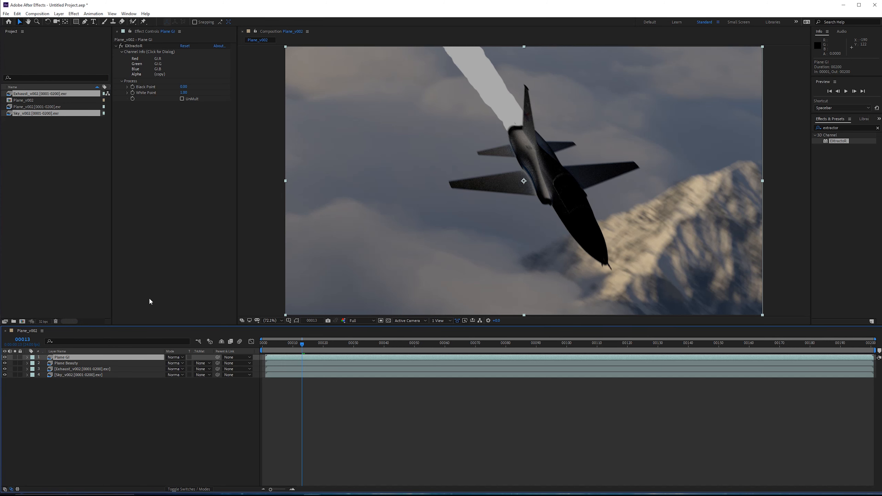
Enable UnMult in the EXtractoR effect of the Plane GI layer, checking it on and off against the plane's wing
{"action": "left_click", "coordinate": [192, 98]}
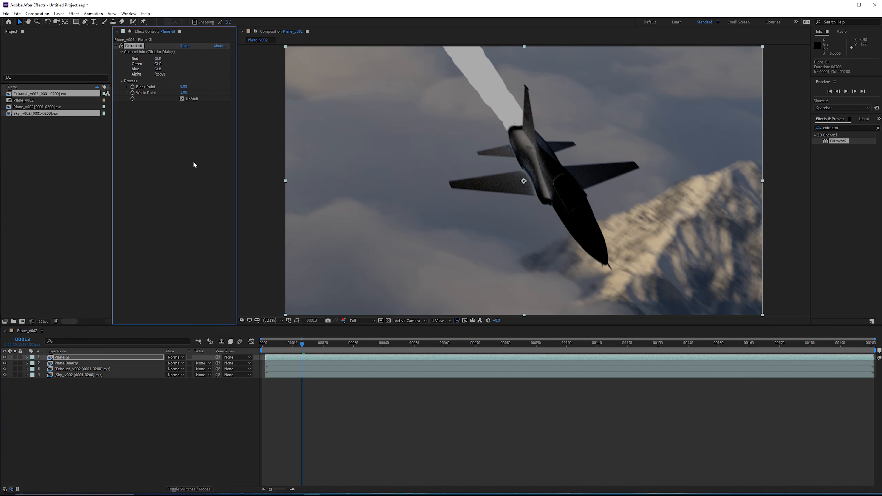
{"action": "scroll", "coordinate": [517, 170], "scroll_direction": "up", "scroll_amount": 5}
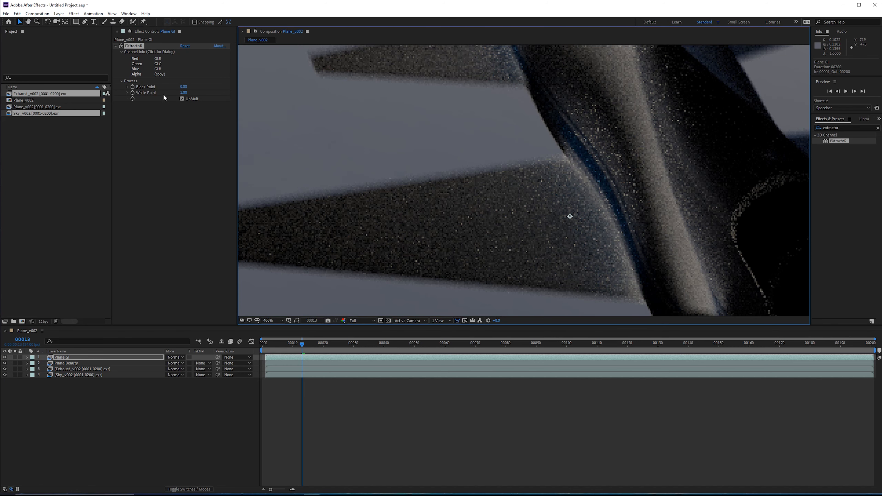
{"action": "left_click", "coordinate": [187, 99]}
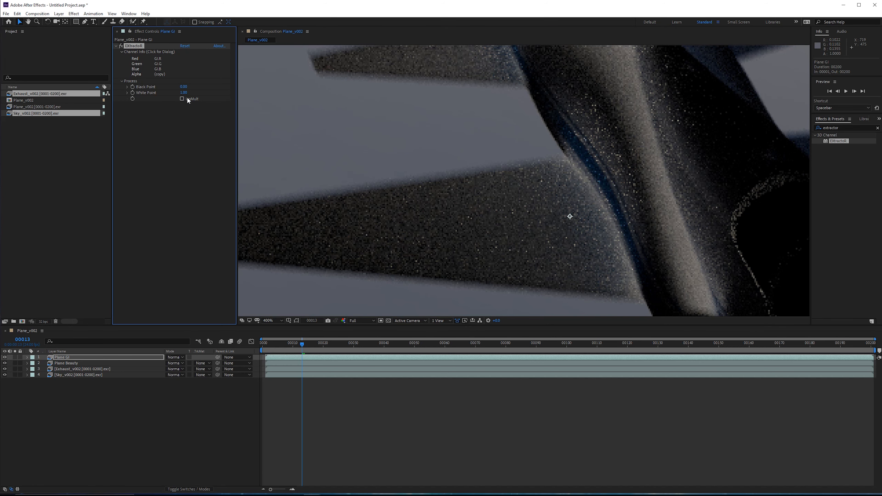
{"action": "left_click", "coordinate": [182, 99]}
{"action": "left_click_drag", "start_coordinate": [437, 152], "coordinate": [675, 168]}
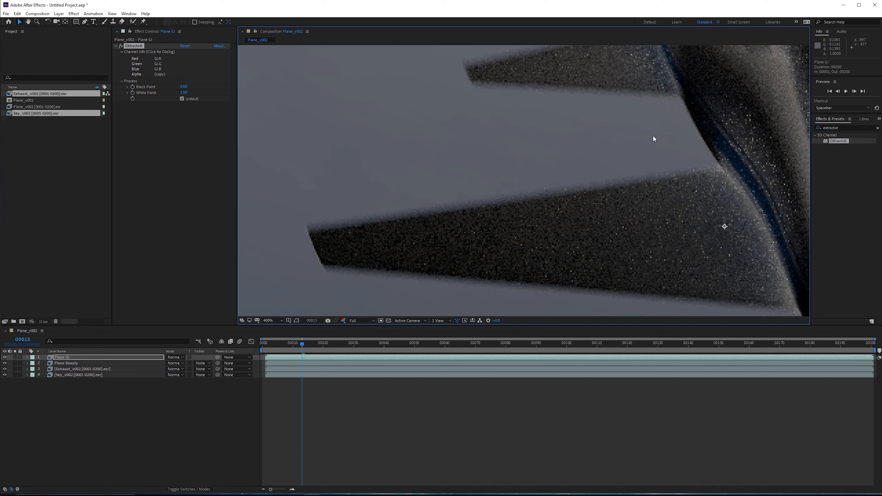
Solo the Plane GI layer and turn on the transparency grid in the composition view
{"action": "left_click", "coordinate": [15, 357]}
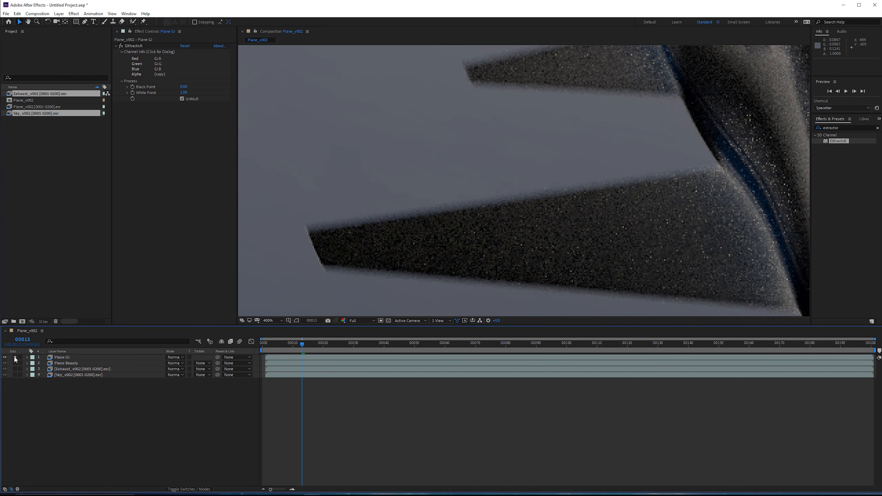
{"action": "left_click", "coordinate": [389, 319]}
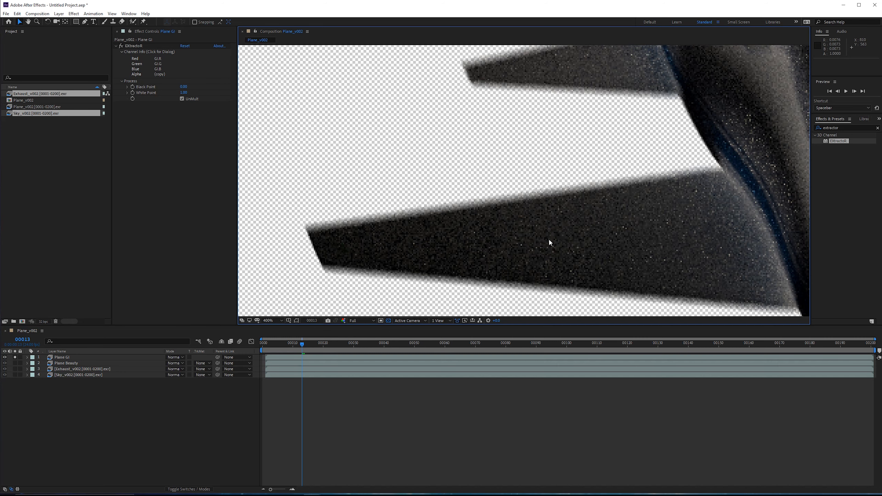
{"action": "scroll", "coordinate": [549, 239], "scroll_direction": "up", "scroll_amount": 1}
{"action": "left_click_drag", "start_coordinate": [799, 172], "coordinate": [625, 197]}
{"action": "scroll", "coordinate": [565, 230], "scroll_direction": "down", "scroll_amount": 2}
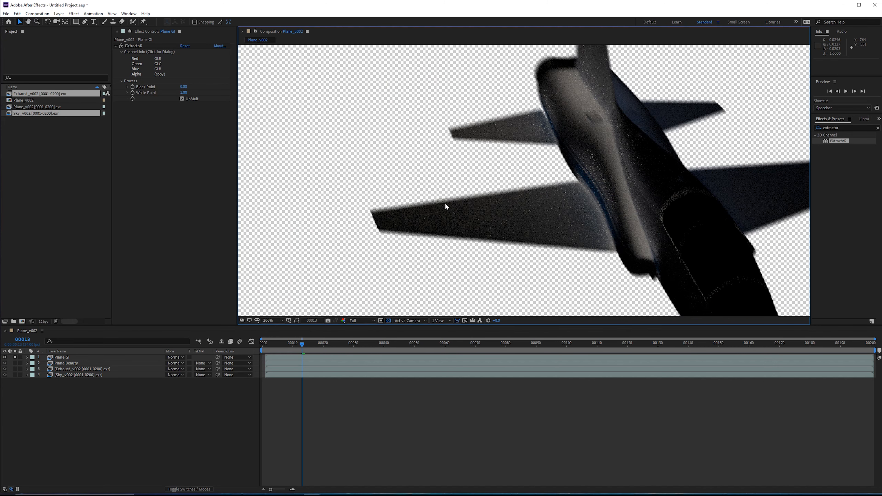
Compare the soloed plane's edges with the transparency grid off and on, finishing with the whole frame fitted in view
{"action": "left_click", "coordinate": [389, 320]}
{"action": "scroll", "coordinate": [390, 121], "scroll_direction": "down", "scroll_amount": 1}
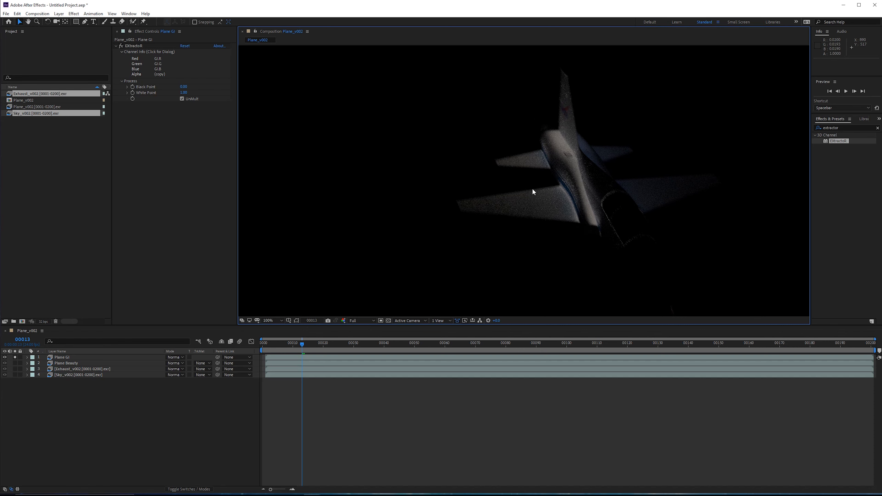
{"action": "scroll", "coordinate": [531, 182], "scroll_direction": "up", "scroll_amount": 1}
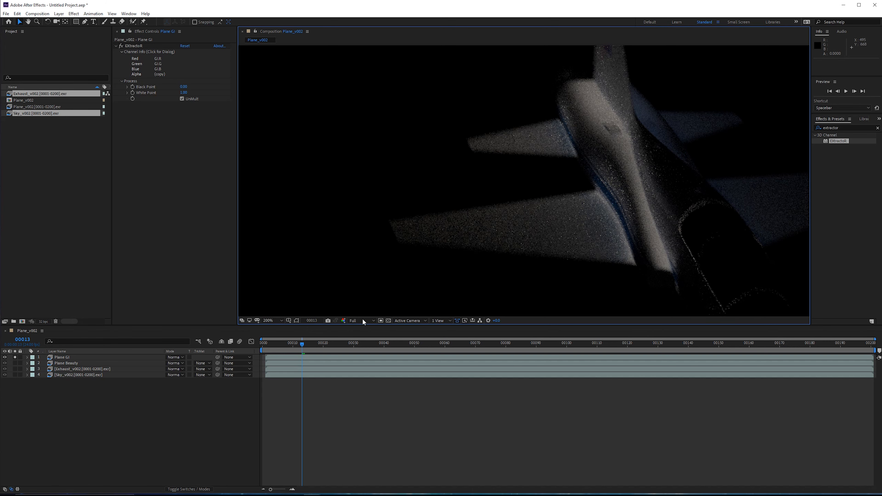
{"action": "left_click", "coordinate": [389, 320]}
{"action": "scroll", "coordinate": [619, 214], "scroll_direction": "up", "scroll_amount": 1}
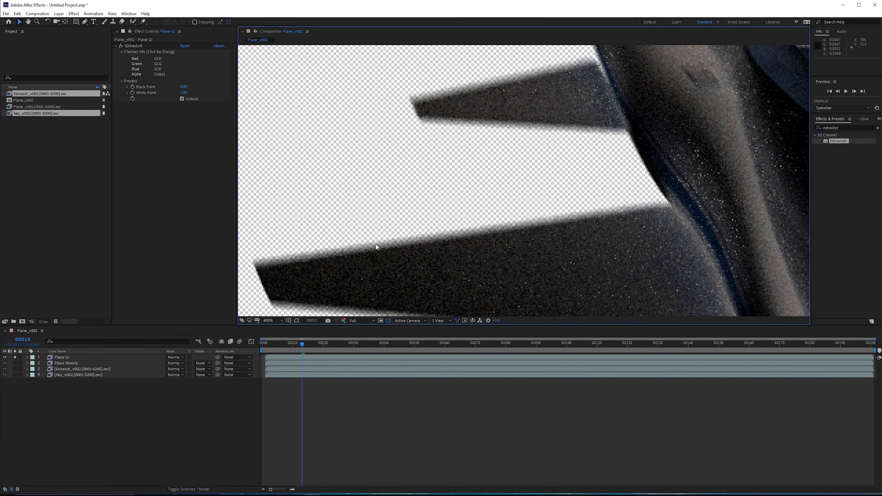
{"action": "key", "text": "comma"}
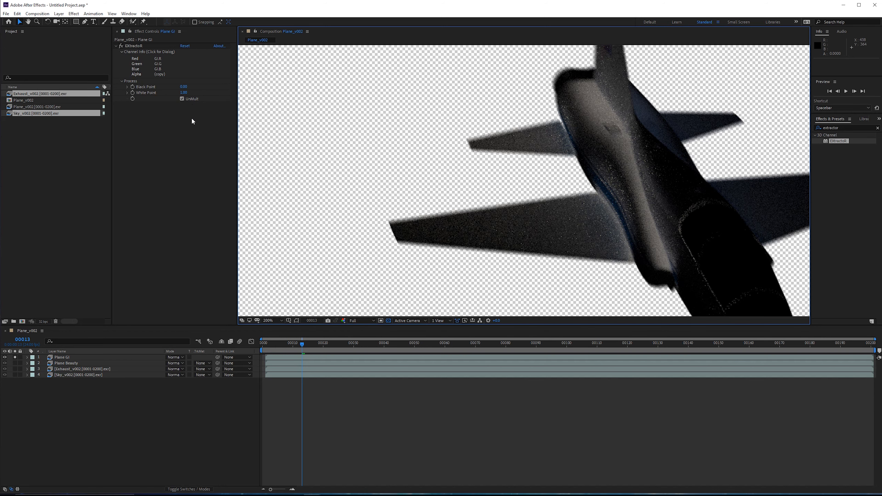
{"action": "key", "text": "shift+slash"}
Duplicate the Plane GI layer and rename the copy Plane Lighting
{"action": "left_click", "coordinate": [79, 358]}
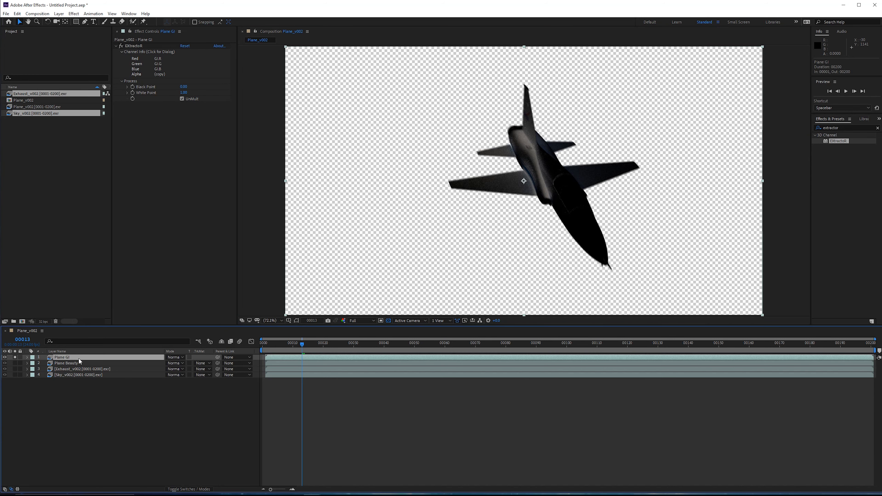
{"action": "key", "text": "ctrl+d"}
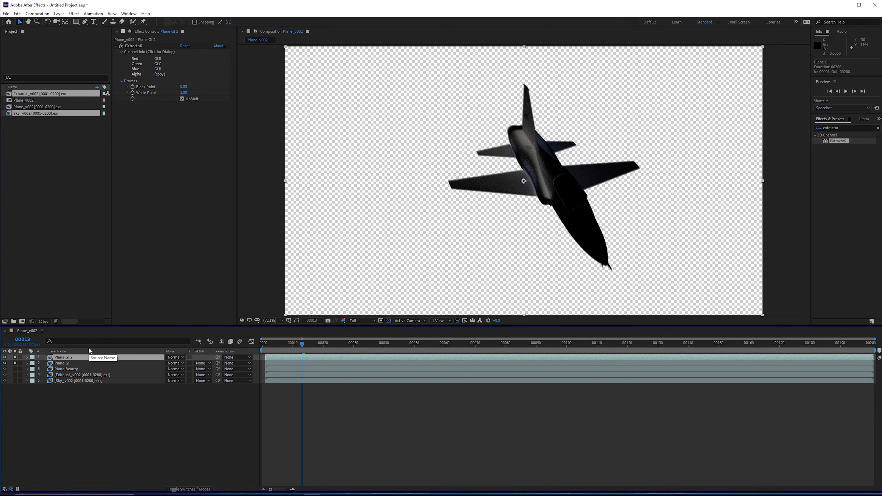
{"action": "key", "text": "Return"}
{"action": "key", "text": "End"}
{"action": "key", "text": "BackSpace"}
{"action": "key", "text": "BackSpace"}
{"action": "key", "text": "BackSpace"}
{"action": "key", "text": "BackSpace"}
{"action": "key", "text": "BackSpace"}
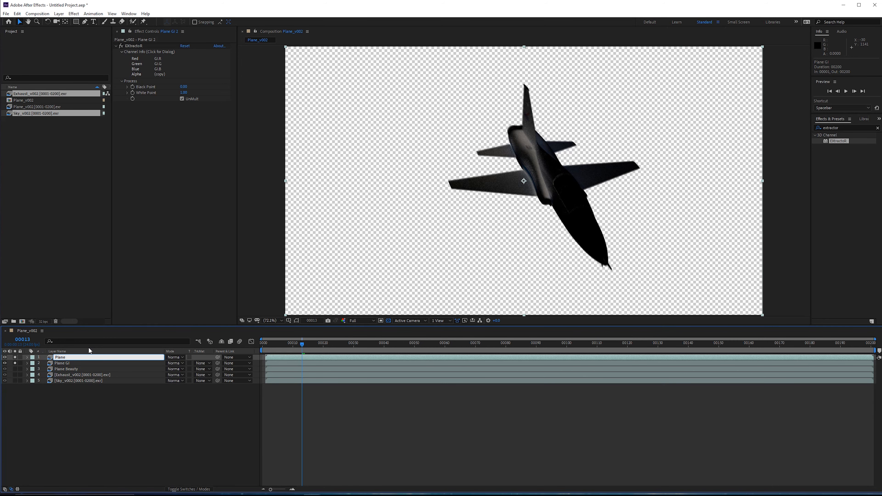
{"action": "type", "text": "Lighting"}
{"action": "key", "text": "Return"}
Assign the lighting channels to Plane Lighting's EXtractoR effect and set the layer's blending mode to Add
{"action": "left_click", "coordinate": [158, 64]}
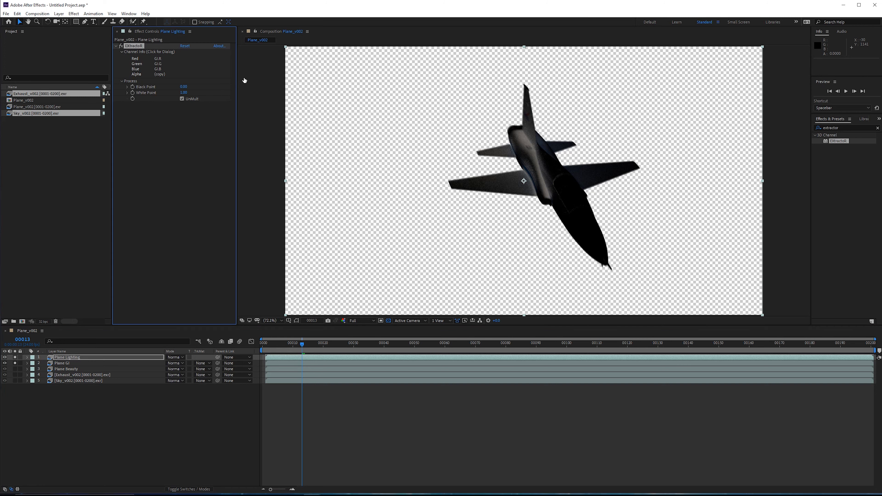
{"action": "left_click", "coordinate": [577, 232]}
{"action": "left_click", "coordinate": [578, 252]}
{"action": "left_click", "coordinate": [629, 292]}
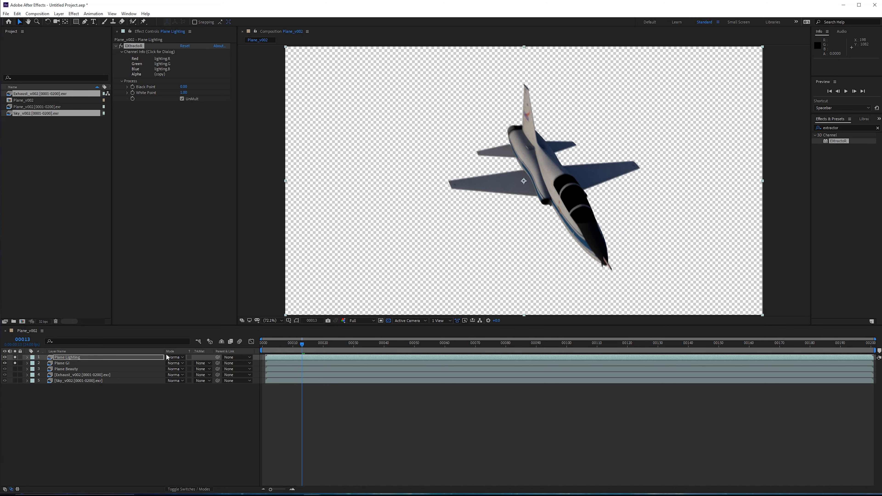
{"action": "left_click", "coordinate": [179, 359]}
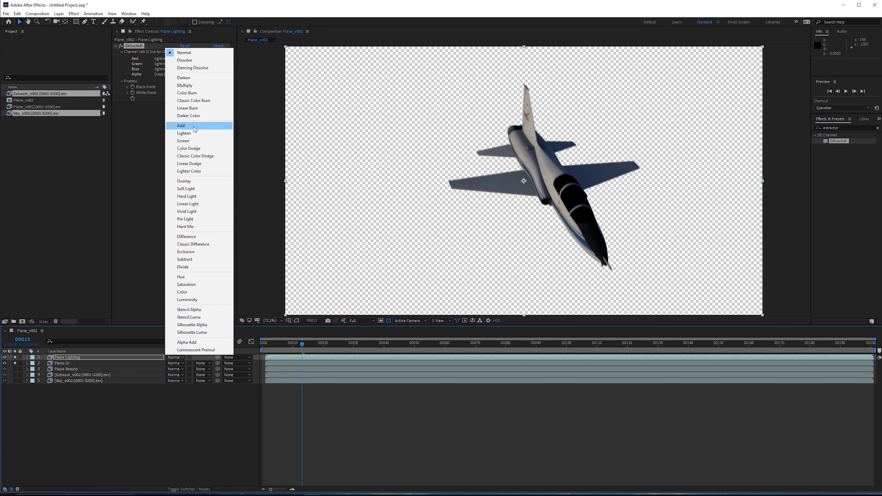
{"action": "left_click", "coordinate": [200, 126]}
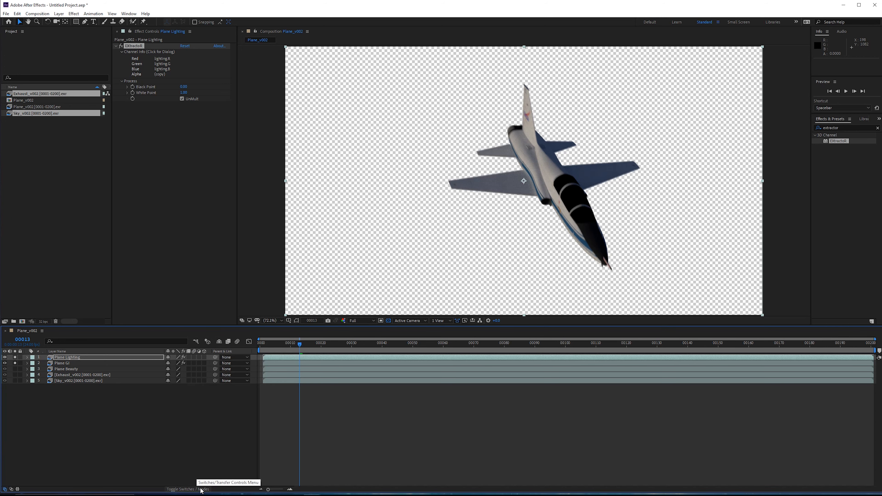
Toggle the timeline columns back and forth between layer switches and blending modes
{"action": "left_click", "coordinate": [190, 491]}
{"action": "left_click", "coordinate": [188, 489]}
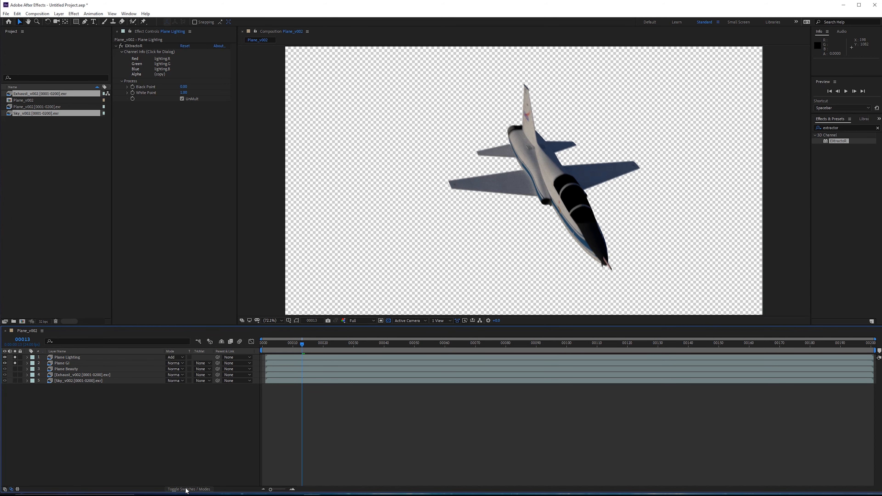
{"action": "left_click", "coordinate": [183, 489]}
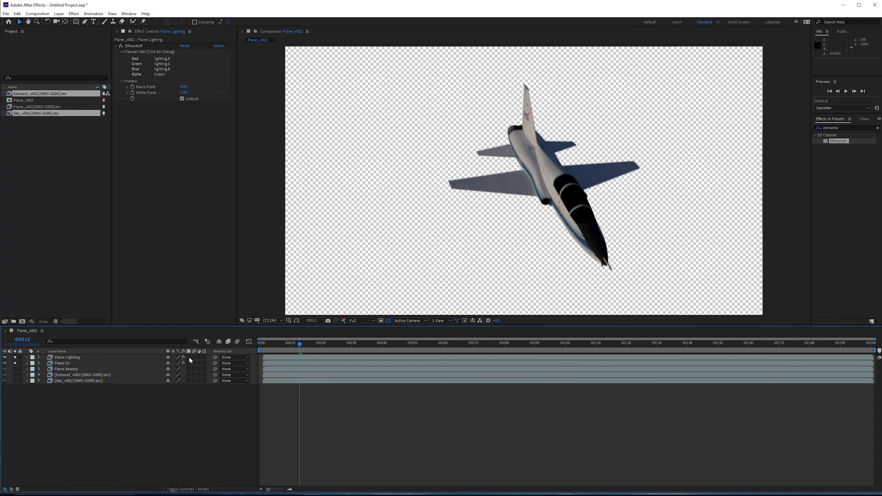
{"action": "left_click", "coordinate": [183, 489]}
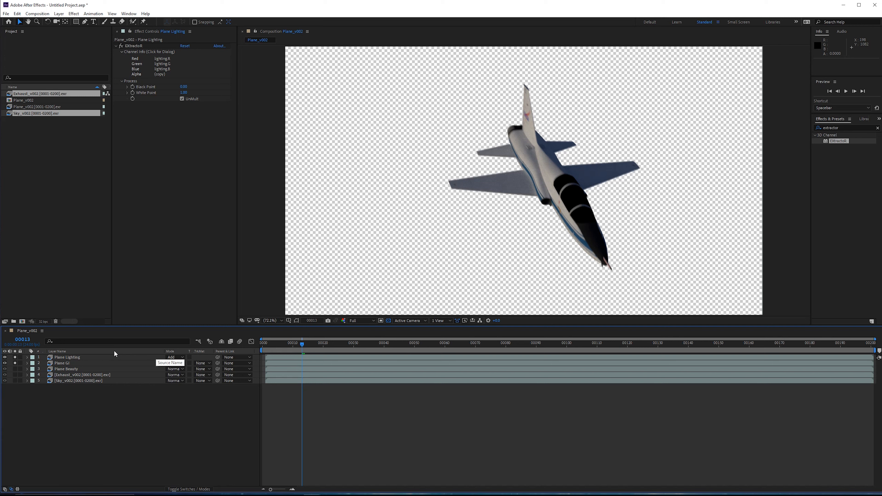
Show the Switches column in the timeline alongside the Modes column
{"action": "right_click", "coordinate": [137, 352]}
{"action": "mouse_move", "coordinate": [164, 373]}
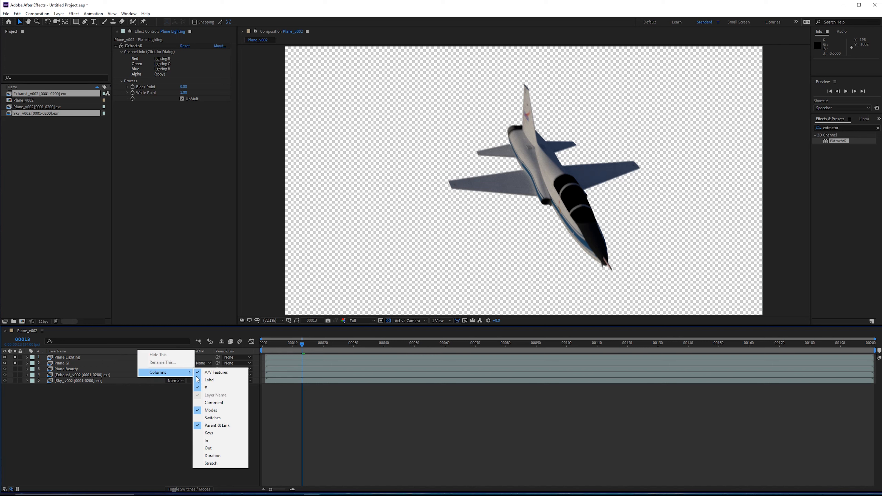
{"action": "left_click", "coordinate": [214, 418]}
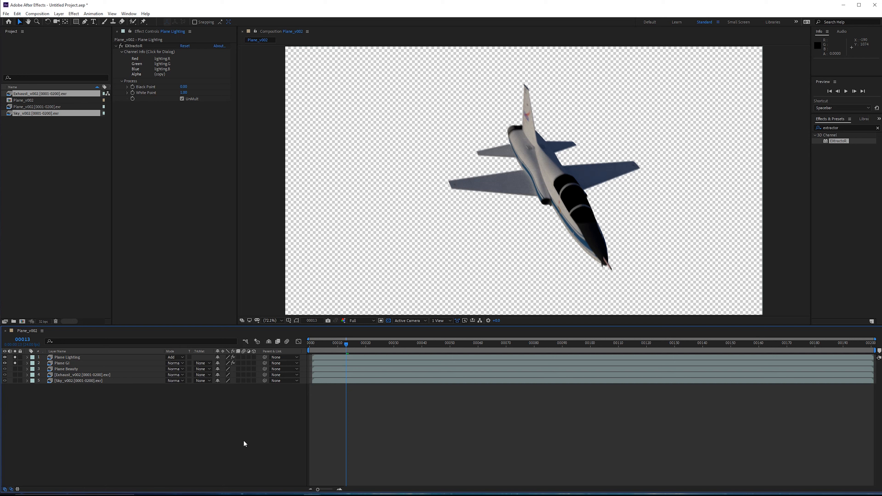
Duplicate the Plane Lighting layer and rename the copy Plane Reflection
{"action": "left_click", "coordinate": [102, 362]}
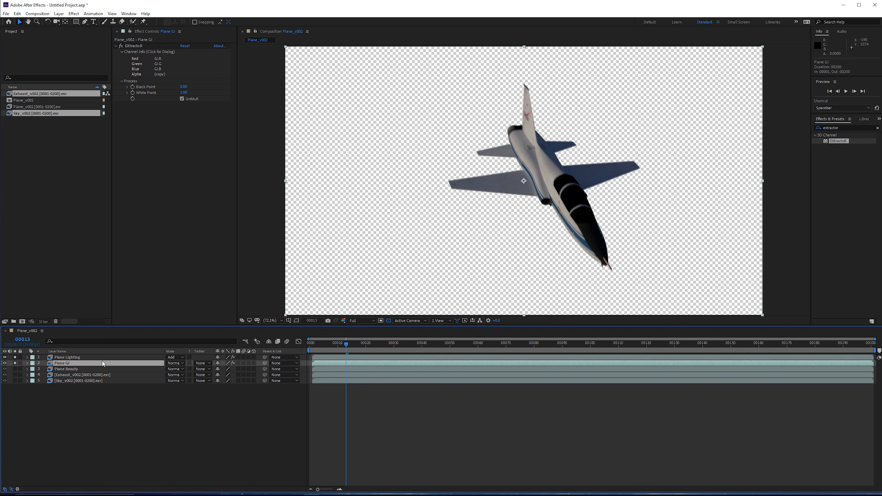
{"action": "left_click", "coordinate": [103, 357]}
{"action": "key", "text": "ctrl+d"}
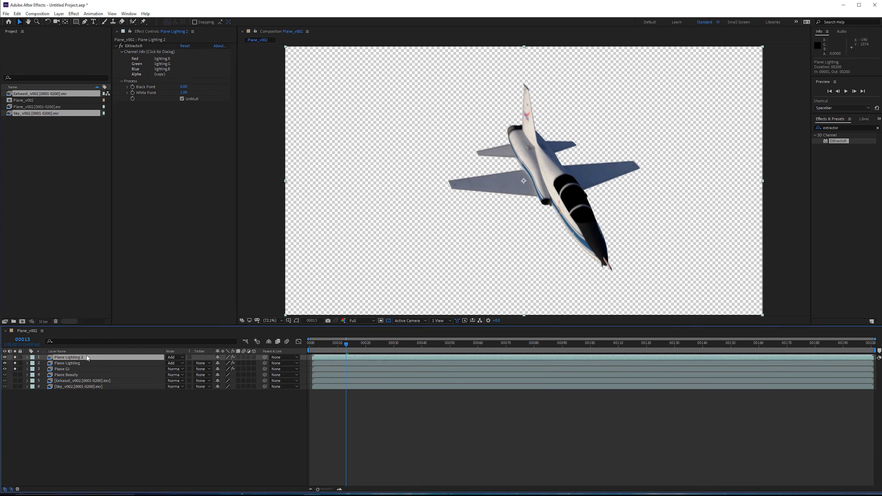
{"action": "key", "text": "Return"}
{"action": "key", "text": "BackSpace"}
{"action": "key", "text": "BackSpace"}
{"action": "key", "text": "BackSpace"}
{"action": "key", "text": "BackSpace"}
{"action": "key", "text": "BackSpace"}
{"action": "key", "text": "BackSpace"}
{"action": "key", "text": "BackSpace"}
{"action": "key", "text": "BackSpace"}
{"action": "key", "text": "BackSpace"}
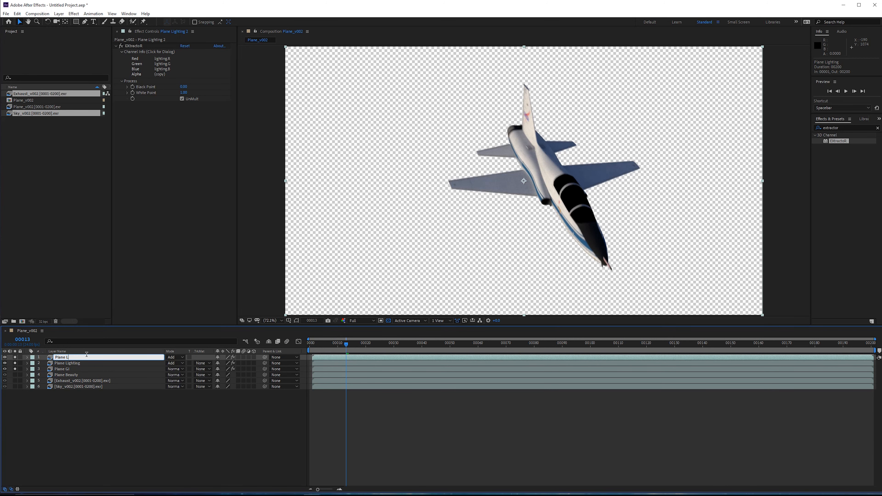
{"action": "type", "text": "Reflection"}
{"action": "key", "text": "Return"}
Assign the reflect layer's red, green and blue channels to Plane Reflection's EXtractoR effect
{"action": "left_click", "coordinate": [188, 71]}
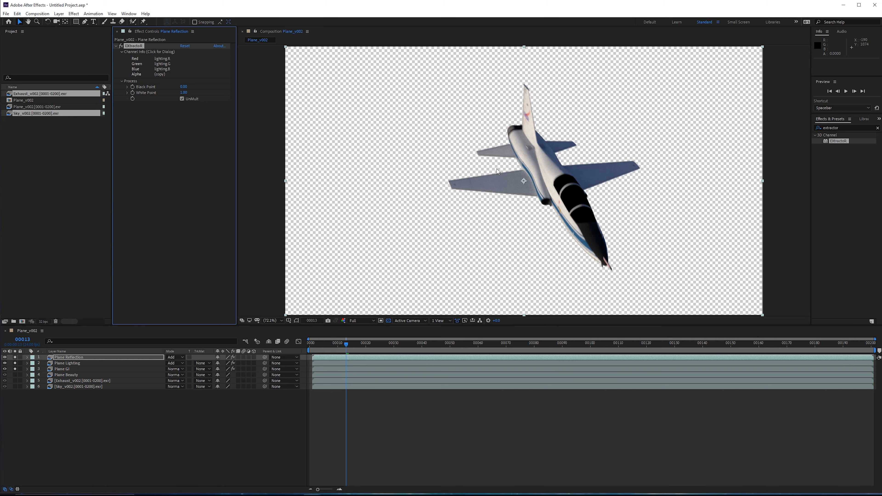
{"action": "left_click", "coordinate": [596, 232]}
{"action": "left_click", "coordinate": [597, 256]}
{"action": "left_click", "coordinate": [628, 292]}
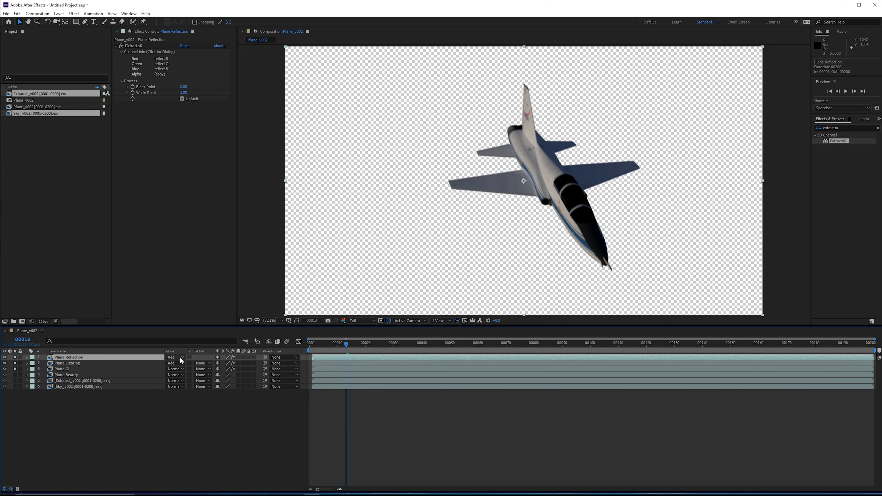
Duplicate the Plane Reflection layer and rename the copy Plane Specular
{"action": "key", "text": "ctrl+d"}
{"action": "key", "text": "Return"}
{"action": "left_click", "coordinate": [92, 357]}
{"action": "key", "text": "BackSpace"}
{"action": "key", "text": "BackSpace"}
{"action": "key", "text": "BackSpace"}
{"action": "key", "text": "BackSpace"}
{"action": "key", "text": "BackSpace"}
{"action": "key", "text": "BackSpace"}
{"action": "key", "text": "BackSpace"}
{"action": "key", "text": "BackSpace"}
{"action": "key", "text": "BackSpace"}
{"action": "key", "text": "BackSpace"}
{"action": "key", "text": "BackSpace"}
{"action": "key", "text": "BackSpace"}
{"action": "type", "text": "Specular"}
{"action": "key", "text": "Return"}
Assign the specular layer's red, green and blue channels to Plane Specular's EXtractoR effect
{"action": "left_click", "coordinate": [188, 69]}
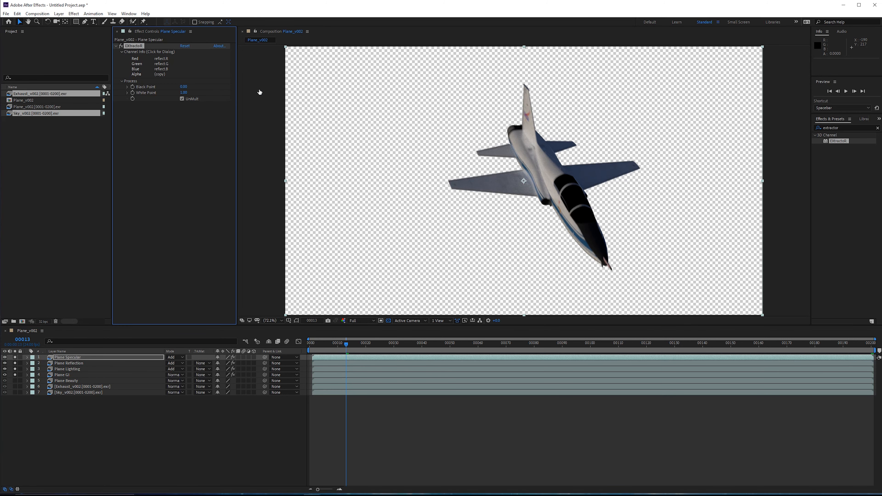
{"action": "left_click", "coordinate": [589, 231]}
{"action": "left_click", "coordinate": [596, 261]}
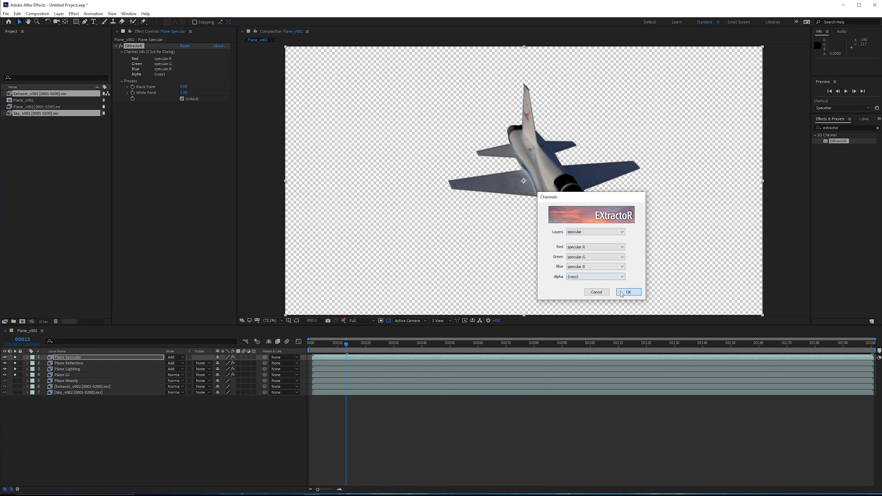
{"action": "left_click", "coordinate": [621, 292]}
Duplicate the Plane Specular layer and rename the copy Plane Refraction
{"action": "key", "text": "ctrl+d"}
{"action": "key", "text": "Return"}
{"action": "left_click", "coordinate": [129, 357]}
{"action": "key", "text": "BackSpace"}
{"action": "key", "text": "BackSpace"}
{"action": "key", "text": "BackSpace"}
{"action": "key", "text": "BackSpace"}
{"action": "key", "text": "BackSpace"}
{"action": "key", "text": "BackSpace"}
{"action": "key", "text": "BackSpace"}
{"action": "key", "text": "BackSpace"}
{"action": "type", "text": "Refraction"}
Assign the refract layer's red, green and blue channels to Plane Refraction's EXtractoR effect
{"action": "left_click", "coordinate": [180, 67]}
{"action": "left_click", "coordinate": [610, 232]}
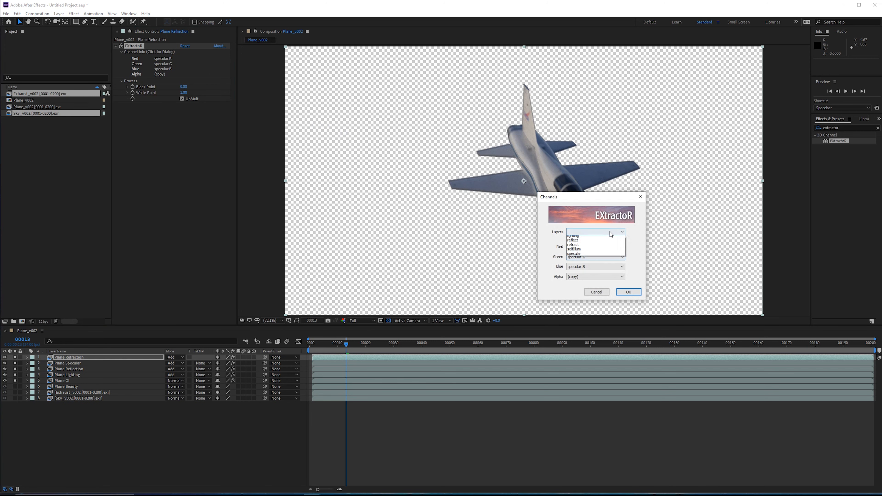
{"action": "left_click", "coordinate": [573, 245]}
{"action": "left_click", "coordinate": [629, 292]}
Duplicate the Plane Refraction layer and rename the copy Plane Self Illumination
{"action": "key", "text": "ctrl+d"}
{"action": "key", "text": "Return"}
{"action": "left_click", "coordinate": [86, 357]}
{"action": "key", "text": "BackSpace"}
{"action": "key", "text": "BackSpace"}
{"action": "key", "text": "BackSpace"}
{"action": "key", "text": "BackSpace"}
{"action": "key", "text": "BackSpace"}
{"action": "key", "text": "BackSpace"}
{"action": "key", "text": "BackSpace"}
{"action": "key", "text": "BackSpace"}
{"action": "key", "text": "BackSpace"}
{"action": "key", "text": "BackSpace"}
{"action": "key", "text": "BackSpace"}
{"action": "key", "text": "BackSpace"}
{"action": "type", "text": "Self I"}
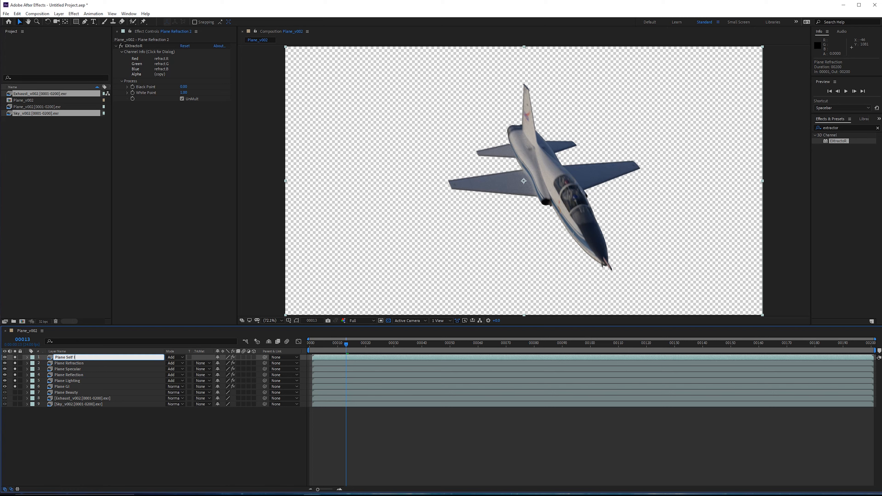
{"action": "type", "text": "llumination"}
{"action": "key", "text": "Return"}
Assign the selfIllum layer's red, green and blue channels to Plane Self Illumination's EXtractoR effect
{"action": "left_click", "coordinate": [149, 51]}
{"action": "left_click", "coordinate": [596, 232]}
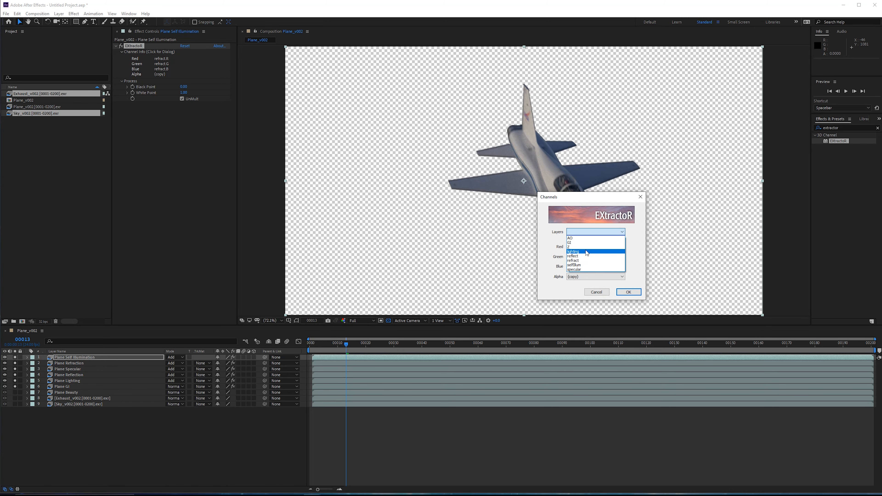
{"action": "left_click", "coordinate": [588, 267]}
{"action": "left_click", "coordinate": [629, 292]}
Duplicate the Plane Self Illumination layer and rename the copy Plane Ambient Occlusion
{"action": "key", "text": "ctrl+d"}
{"action": "key", "text": "Return"}
{"action": "left_click", "coordinate": [100, 357]}
{"action": "key", "text": "BackSpace"}
{"action": "key", "text": "BackSpace"}
{"action": "key", "text": "BackSpace"}
{"action": "key", "text": "BackSpace"}
{"action": "key", "text": "BackSpace"}
{"action": "key", "text": "BackSpace"}
{"action": "key", "text": "BackSpace"}
{"action": "key", "text": "BackSpace"}
{"action": "key", "text": "BackSpace"}
{"action": "key", "text": "BackSpace"}
{"action": "key", "text": "BackSpace"}
{"action": "key", "text": "BackSpace"}
{"action": "key", "text": "BackSpace"}
{"action": "key", "text": "BackSpace"}
{"action": "key", "text": "BackSpace"}
{"action": "key", "text": "BackSpace"}
{"action": "key", "text": "BackSpace"}
{"action": "key", "text": "BackSpace"}
{"action": "key", "text": "BackSpace"}
{"action": "type", "text": "Ambient Occlu"}
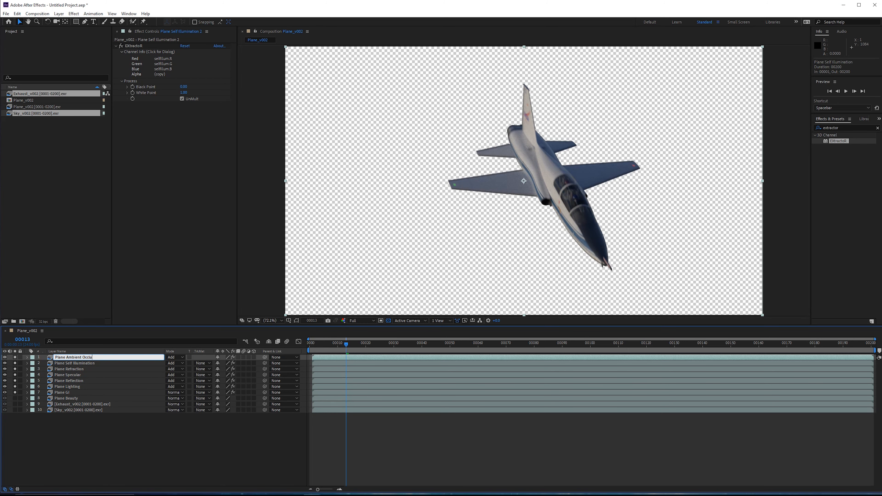
{"action": "type", "text": "sion"}
{"action": "key", "text": "Return"}
Assign the AO channels to Plane Ambient Occlusion's EXtractoR effect and set the layer's blending mode to Multiply
{"action": "left_click", "coordinate": [150, 51]}
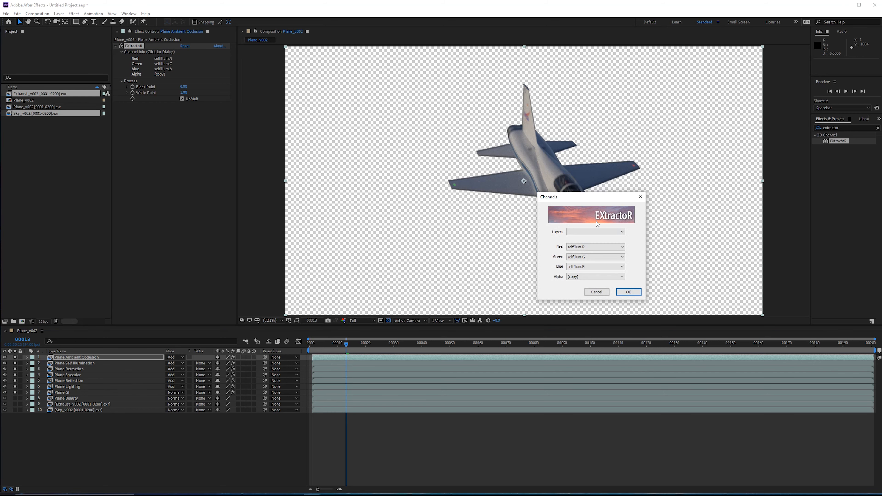
{"action": "left_click", "coordinate": [596, 232]}
{"action": "left_click", "coordinate": [587, 238]}
{"action": "left_click", "coordinate": [629, 292]}
{"action": "left_click", "coordinate": [177, 358]}
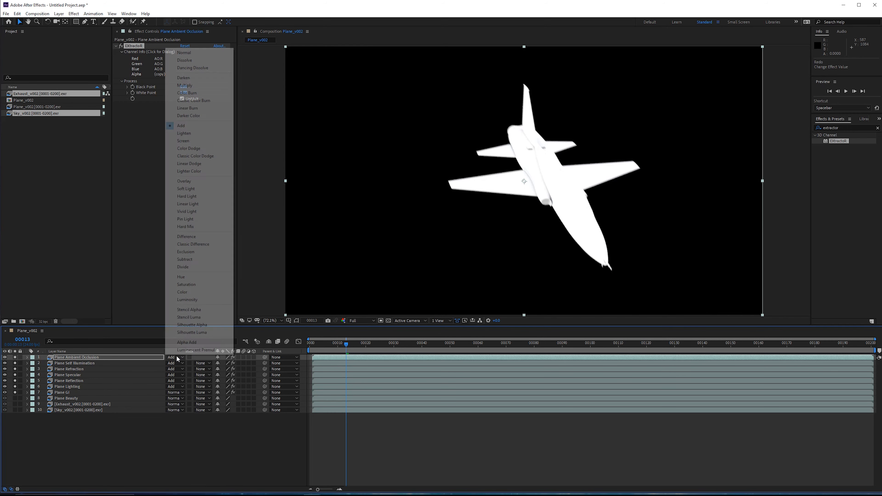
{"action": "left_click", "coordinate": [184, 85]}
Duplicate the Plane Ambient Occlusion layer and rename the copy Plane Z Depth
{"action": "key", "text": "ctrl+d"}
{"action": "key", "text": "Return"}
{"action": "left_click", "coordinate": [150, 357]}
{"action": "key", "text": "BackSpace"}
{"action": "key", "text": "BackSpace"}
{"action": "key", "text": "BackSpace"}
{"action": "key", "text": "BackSpace"}
{"action": "key", "text": "BackSpace"}
{"action": "key", "text": "BackSpace"}
{"action": "key", "text": "BackSpace"}
{"action": "key", "text": "BackSpace"}
{"action": "key", "text": "BackSpace"}
{"action": "key", "text": "BackSpace"}
{"action": "key", "text": "BackSpace"}
{"action": "key", "text": "BackSpace"}
{"action": "key", "text": "BackSpace"}
{"action": "key", "text": "BackSpace"}
{"action": "key", "text": "BackSpace"}
{"action": "key", "text": "BackSpace"}
{"action": "key", "text": "BackSpace"}
{"action": "key", "text": "BackSpace"}
{"action": "key", "text": "BackSpace"}
{"action": "type", "text": "Z Dept"}
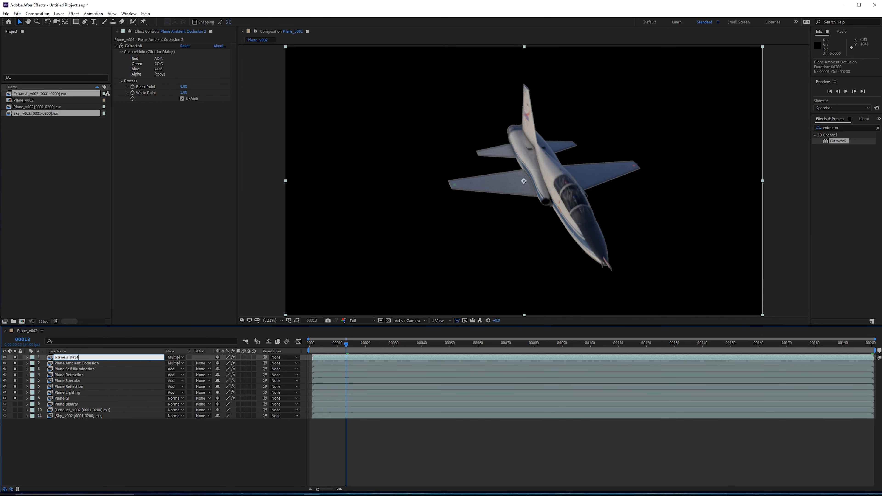
{"action": "type", "text": "h"}
{"action": "key", "text": "Return"}
In Plane Z Depth's EXtractoR effect, choose the Z layer and set the red, green and blue channels individually to Z
{"action": "left_click", "coordinate": [150, 51]}
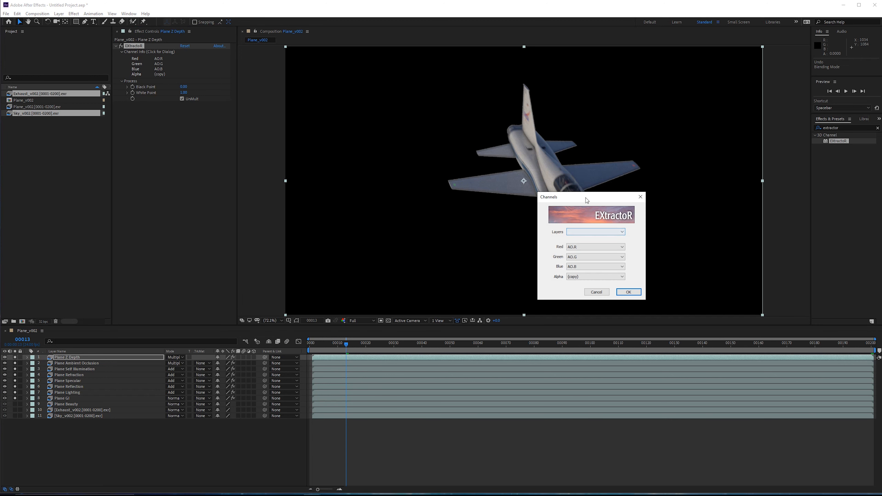
{"action": "left_click_drag", "start_coordinate": [587, 200], "coordinate": [490, 120]}
{"action": "left_click", "coordinate": [484, 150]}
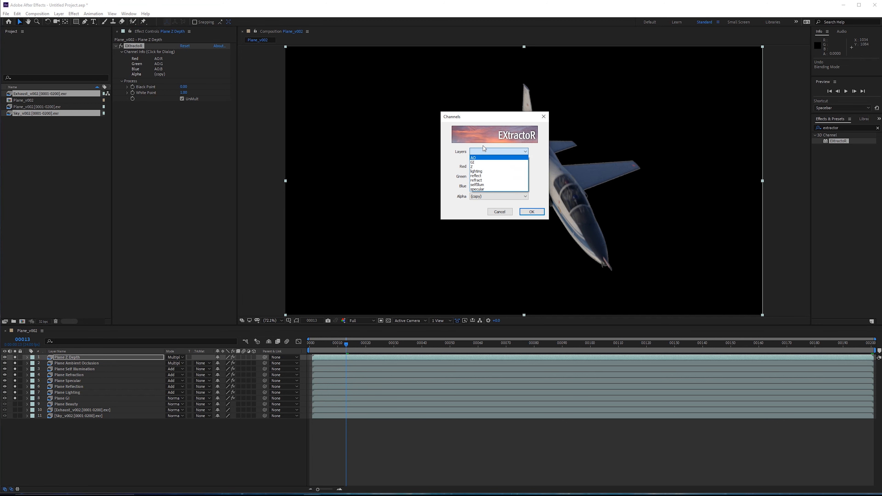
{"action": "left_click", "coordinate": [477, 166]}
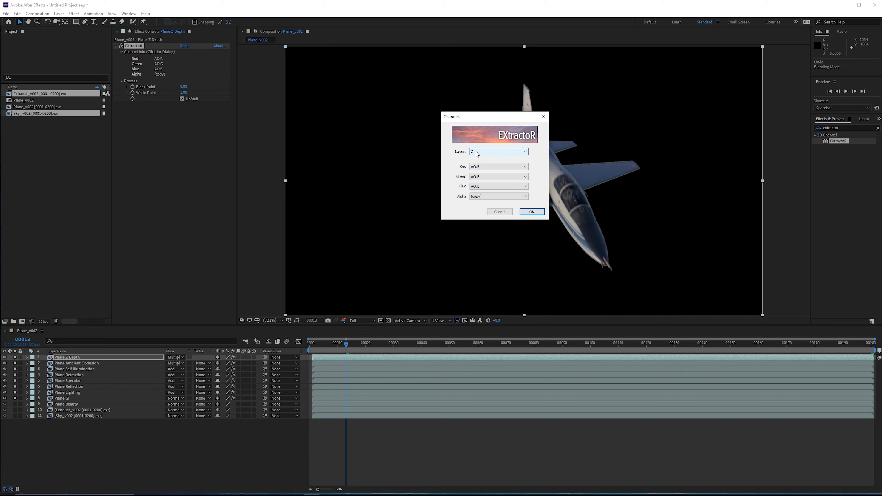
{"action": "left_click", "coordinate": [480, 166]}
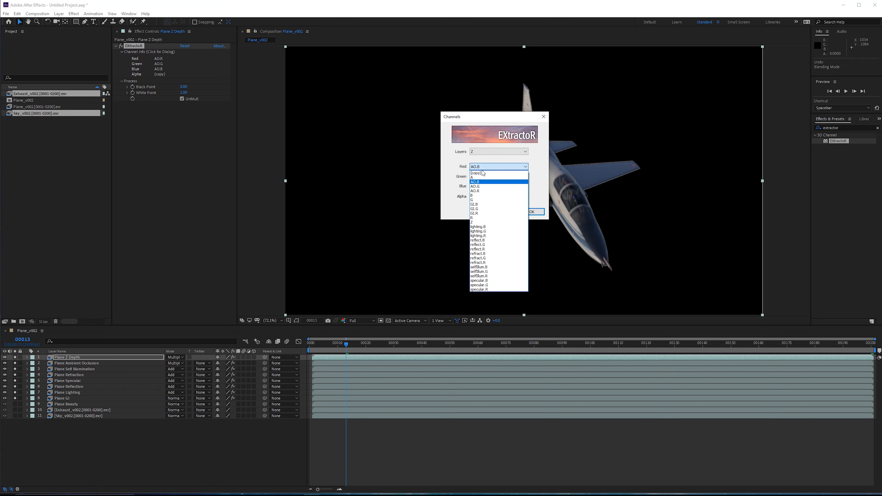
{"action": "left_click", "coordinate": [481, 222]}
{"action": "left_click", "coordinate": [488, 177]}
{"action": "left_click", "coordinate": [483, 232]}
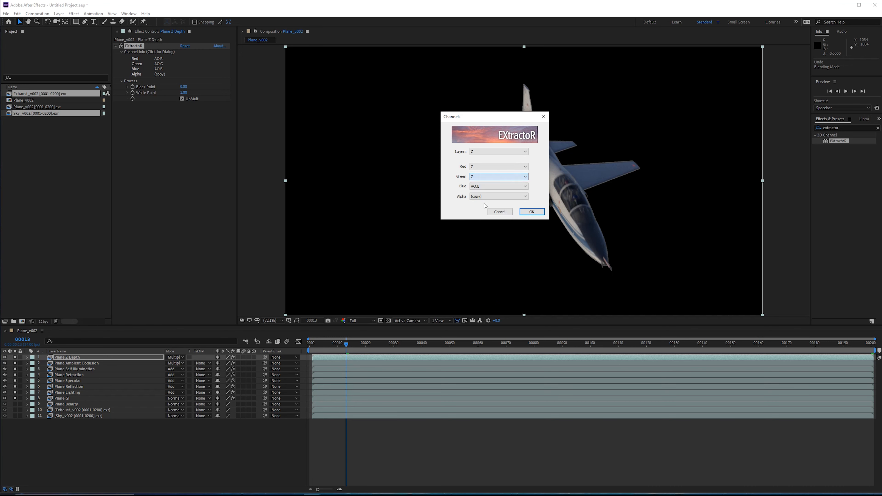
{"action": "left_click", "coordinate": [488, 186]}
{"action": "left_click", "coordinate": [489, 241]}
{"action": "left_click", "coordinate": [531, 212]}
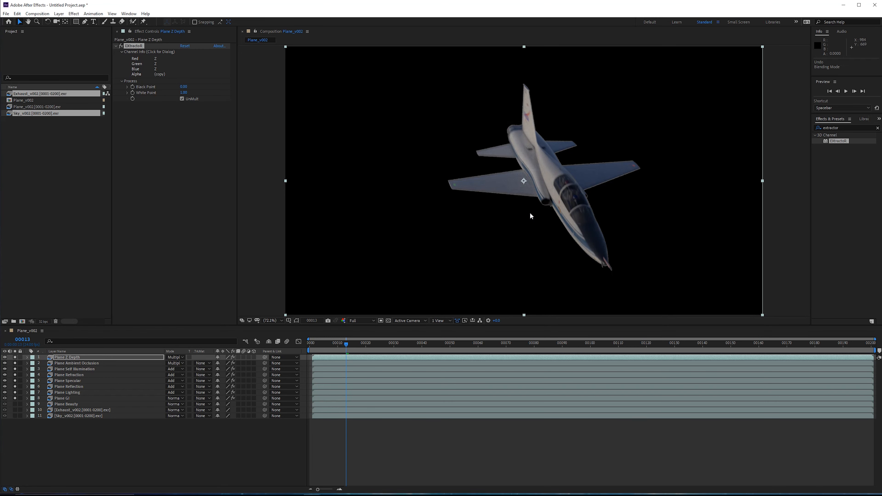
Set the Plane Z Depth layer's blending mode to Normal and hide the layer
{"action": "left_click", "coordinate": [176, 358]}
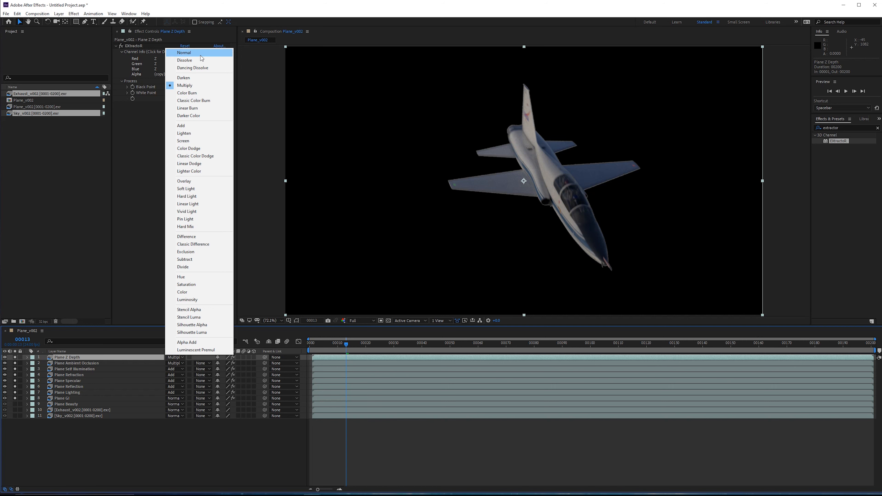
{"action": "left_click", "coordinate": [184, 52]}
{"action": "left_click", "coordinate": [5, 357]}
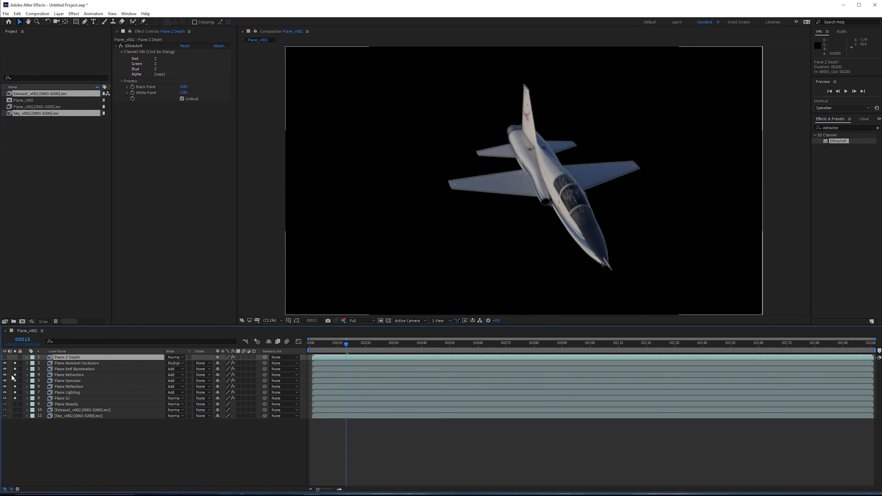
Turn off solo on the plane pass layers so the exhaust and sky layers are included in the composite
{"action": "left_click_drag", "start_coordinate": [15, 371], "coordinate": [16, 405]}
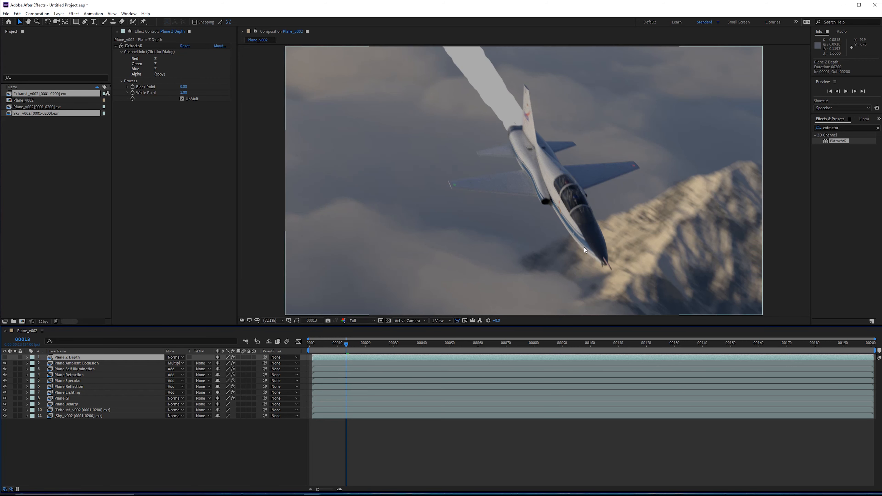
{"action": "left_click_drag", "start_coordinate": [604, 263], "coordinate": [581, 258]}
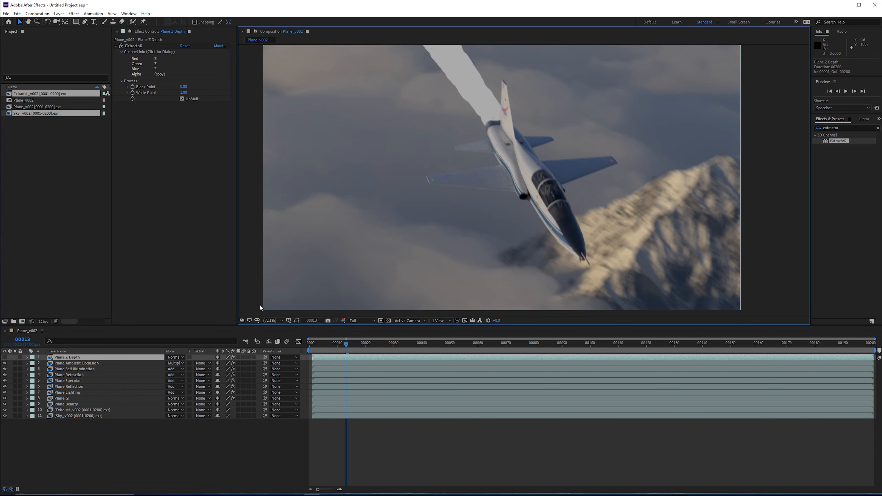
Start saving the project and create and open a new folder named comps inside Project_Folder
{"action": "key", "text": "ctrl+s"}
{"action": "left_click", "coordinate": [112, 69]}
{"action": "type", "text": "compas"}
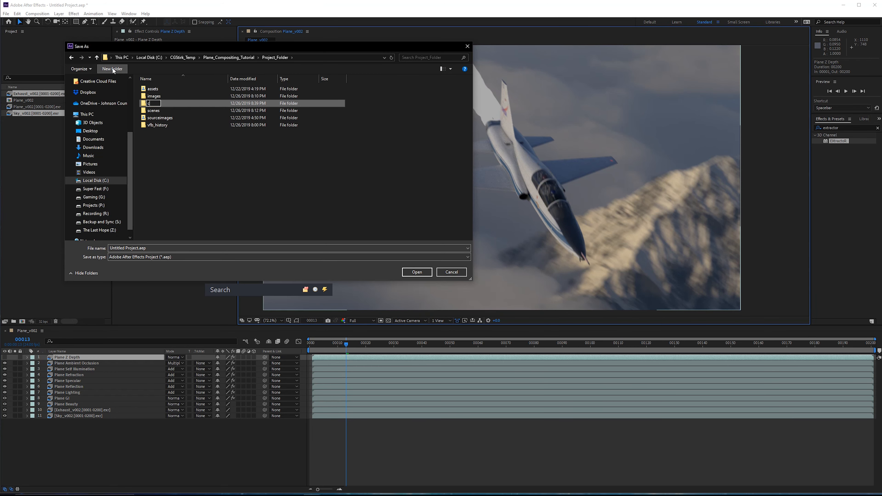
{"action": "key", "text": "Return"}
{"action": "key", "text": "Return"}
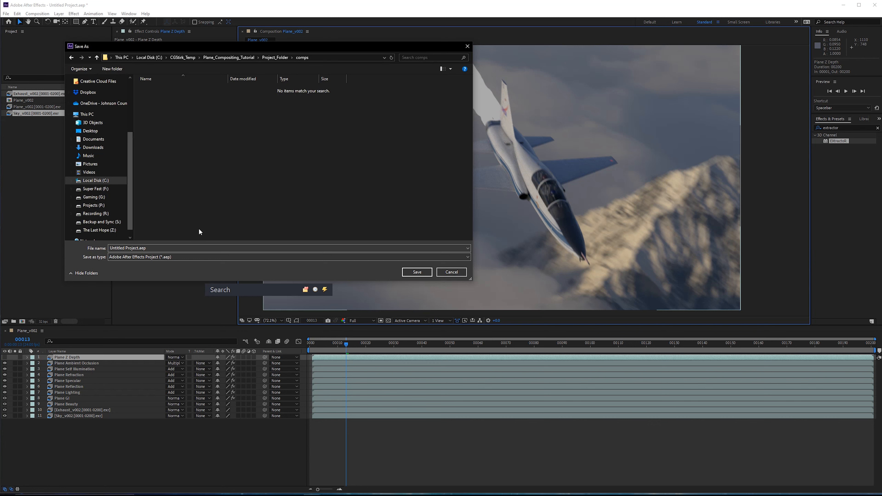
Save the project in the comps folder as Plane Compositing v002
{"action": "left_click", "coordinate": [171, 247]}
{"action": "type", "text": "Plane Compositing v002"}
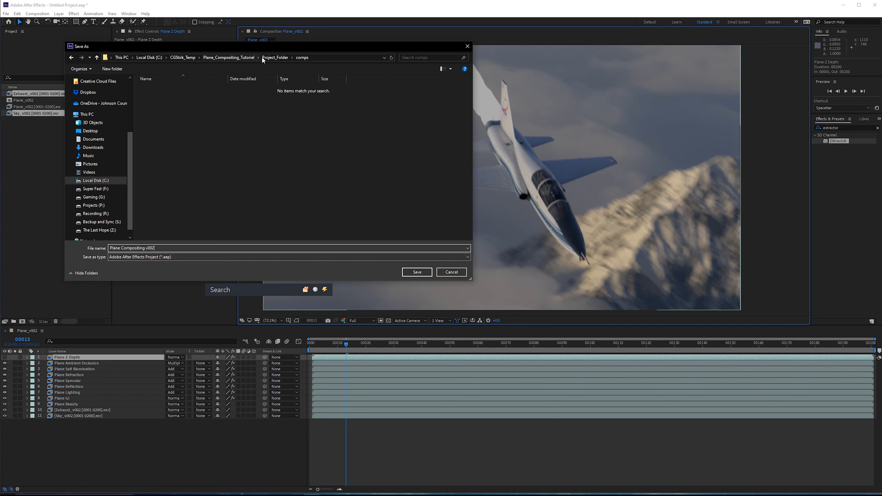
{"action": "left_click", "coordinate": [419, 272]}
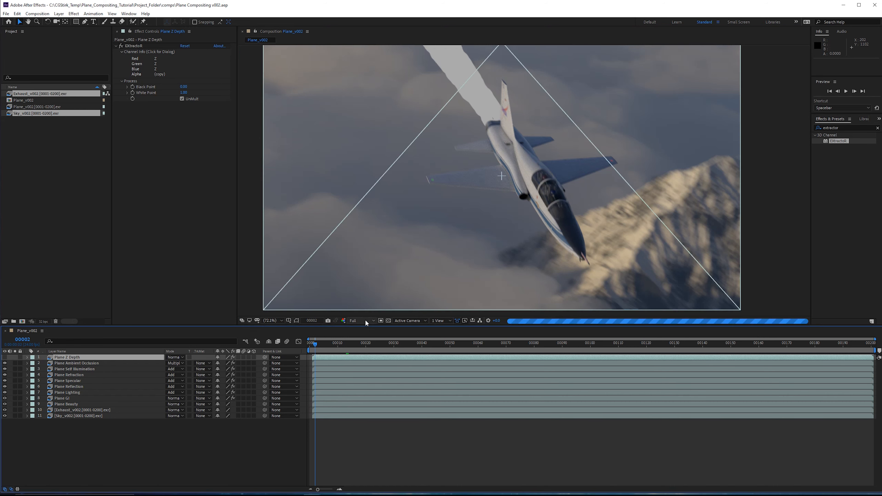
Set the composition viewer's resolution to Half and preview the animation
{"action": "left_click", "coordinate": [361, 320]}
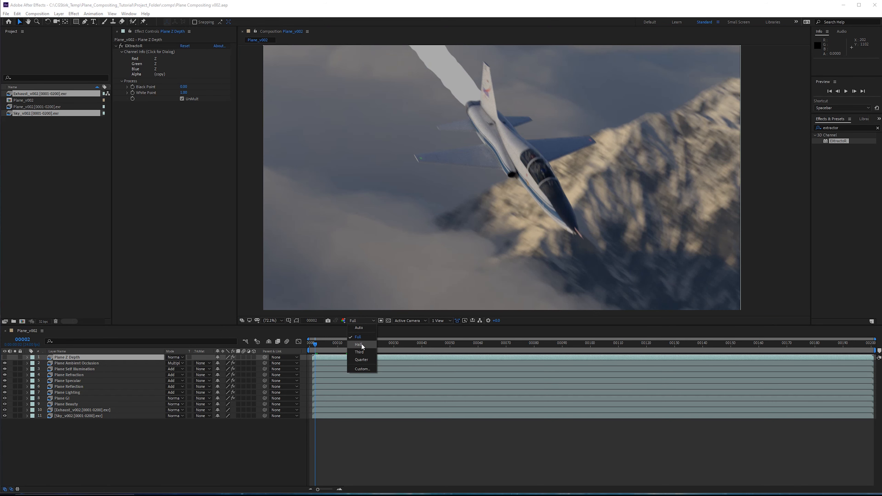
{"action": "left_click", "coordinate": [361, 346]}
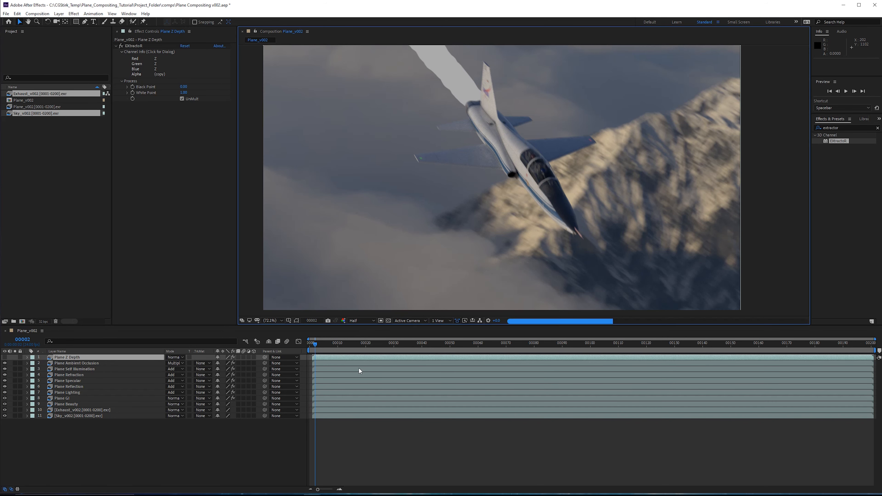
{"action": "key", "text": "space"}
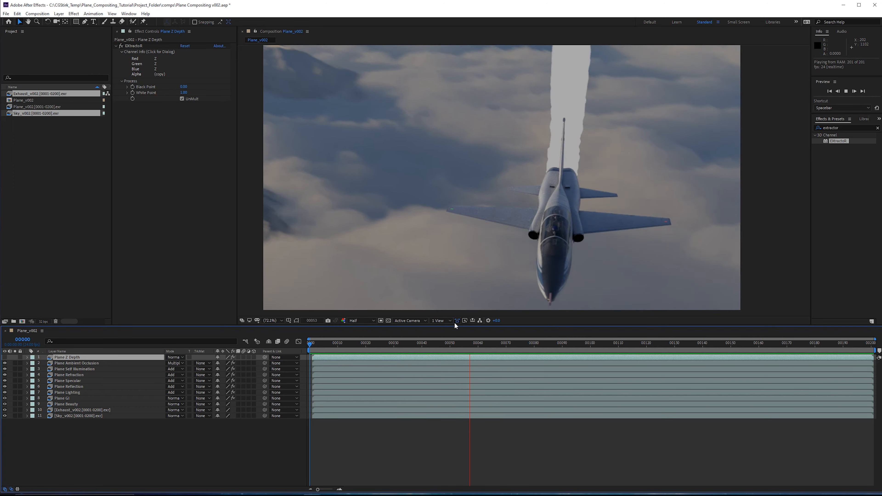
{"action": "key", "text": "space"}
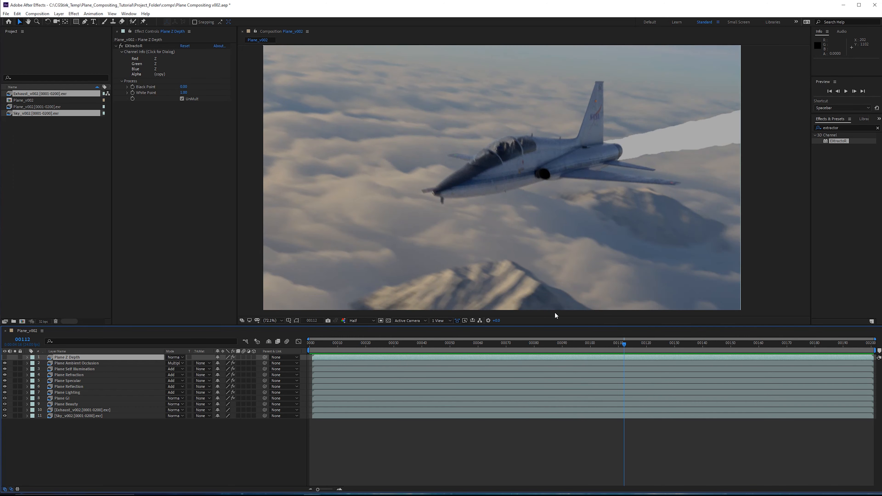
Select the Plane GI layer and review the jet composite at several frames by playing and scrubbing the timeline
{"action": "left_click", "coordinate": [65, 398]}
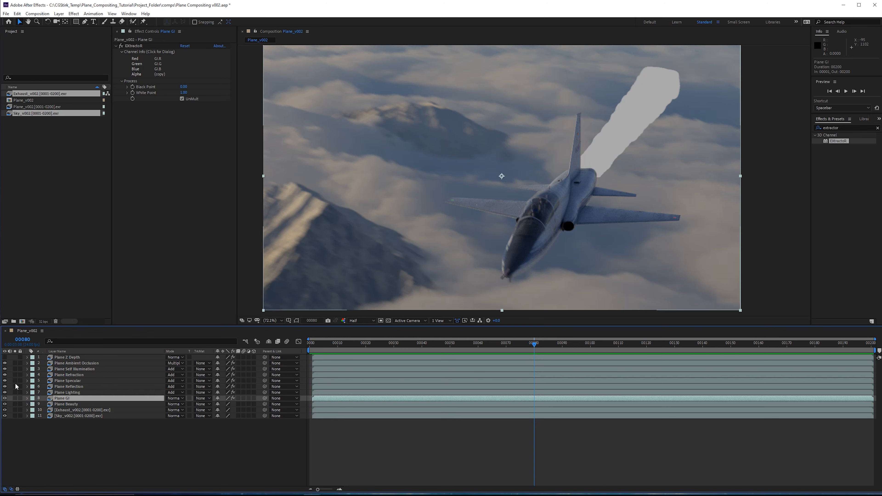
{"action": "key", "text": "space"}
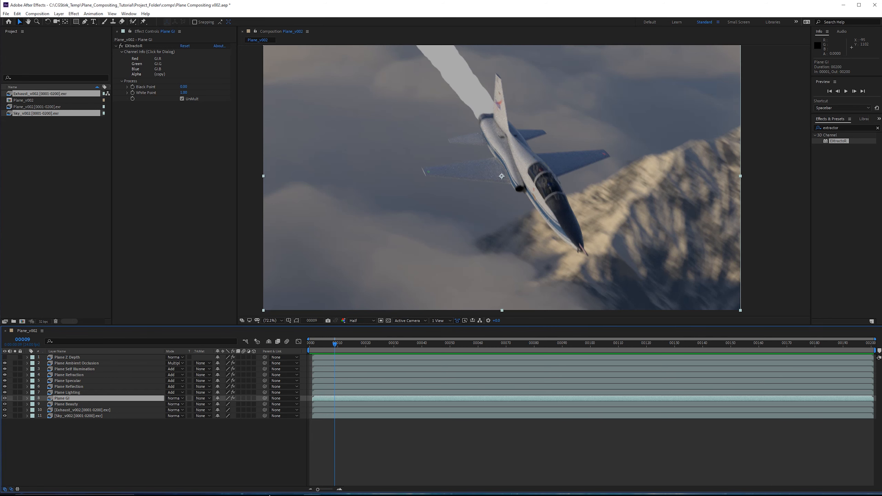
{"action": "key", "text": "space"}
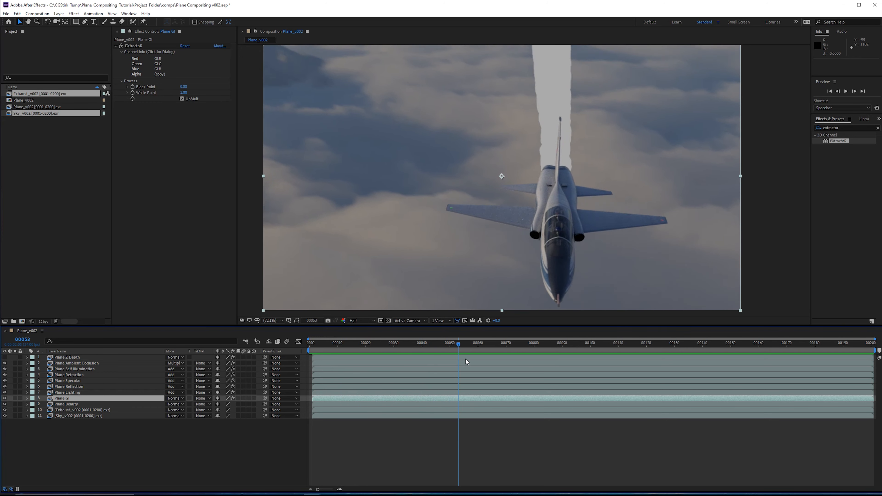
{"action": "key", "text": "space"}
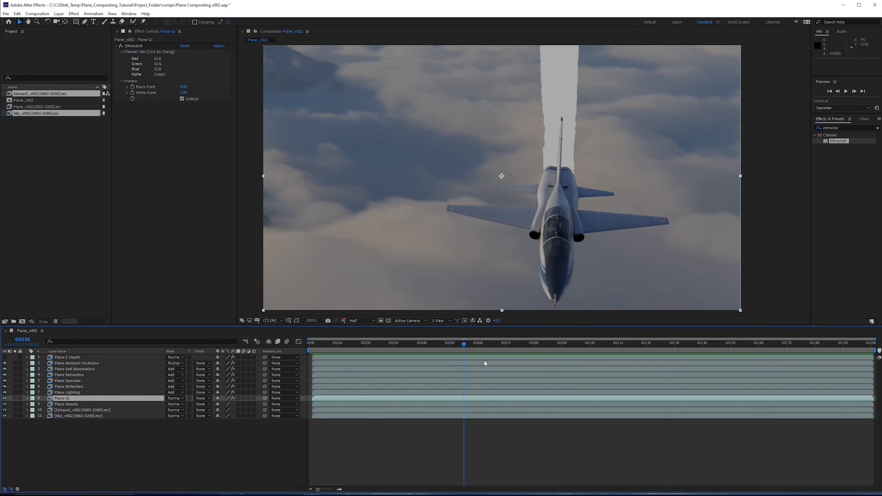
{"action": "left_click_drag", "start_coordinate": [472, 349], "coordinate": [549, 366]}
{"action": "key", "text": "space"}
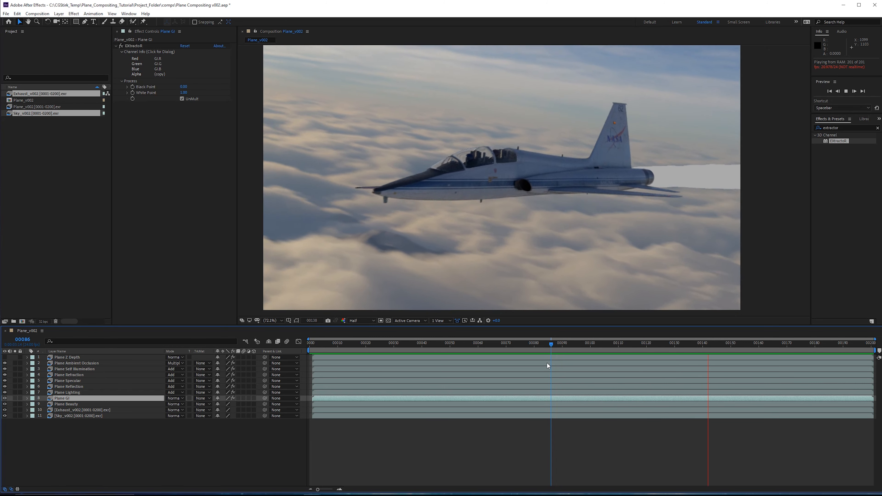
{"action": "key", "text": "space"}
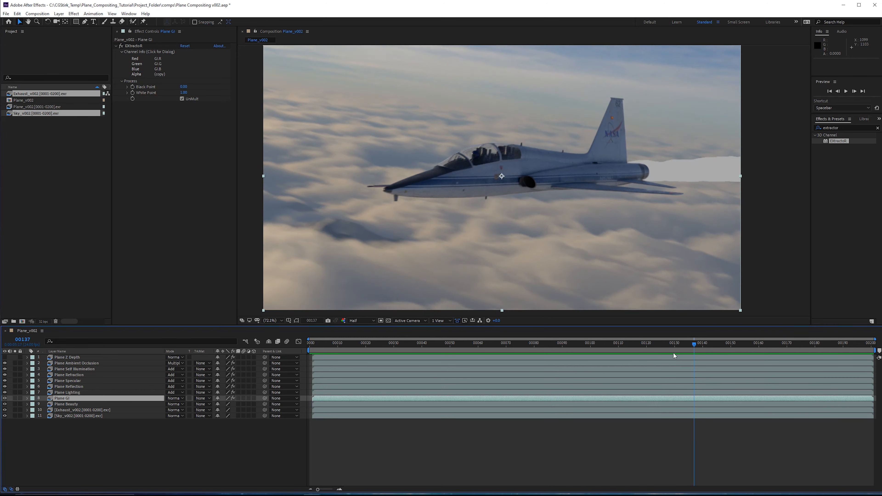
Inspect the jet and cockpit up close at frames 180, 153 and 165, and fit the composition back into view
{"action": "left_click_drag", "start_coordinate": [660, 344], "coordinate": [815, 347]}
{"action": "scroll", "coordinate": [434, 176], "scroll_direction": "up", "scroll_amount": 3}
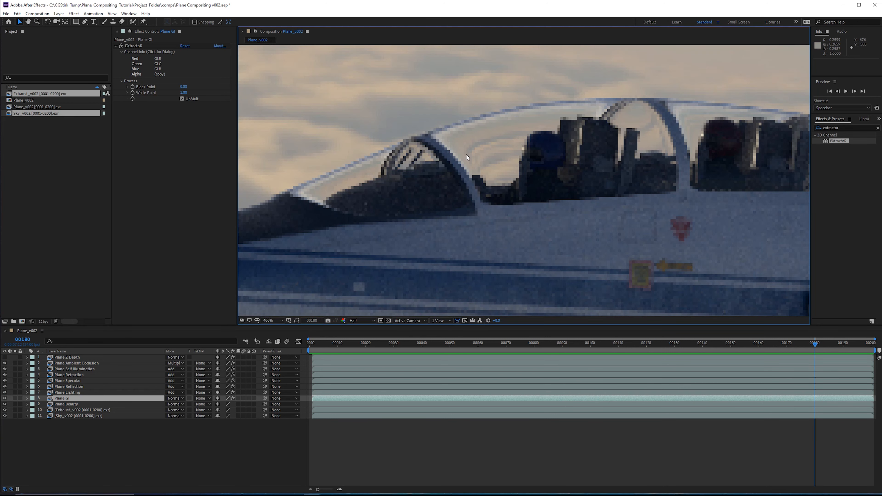
{"action": "left_click_drag", "start_coordinate": [815, 342], "coordinate": [739, 349]}
{"action": "scroll", "coordinate": [564, 172], "scroll_direction": "down", "scroll_amount": 2}
{"action": "left_click_drag", "start_coordinate": [564, 172], "coordinate": [509, 175]}
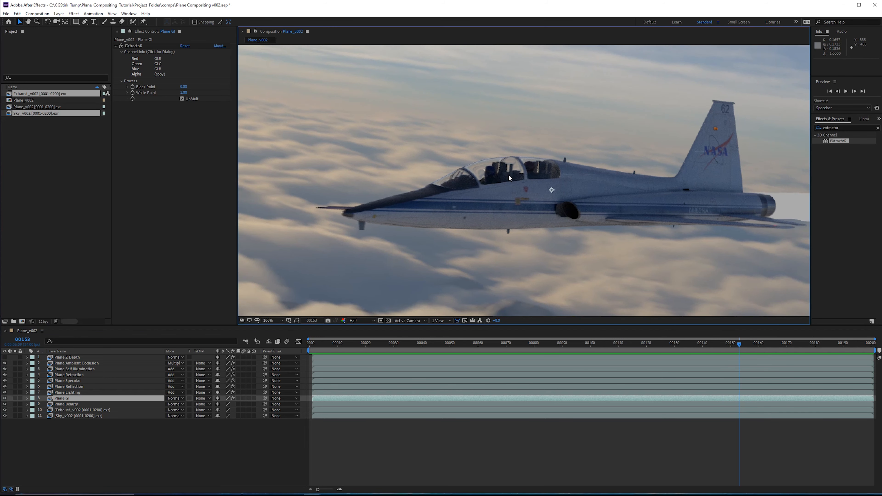
{"action": "left_click_drag", "start_coordinate": [740, 345], "coordinate": [770, 343]}
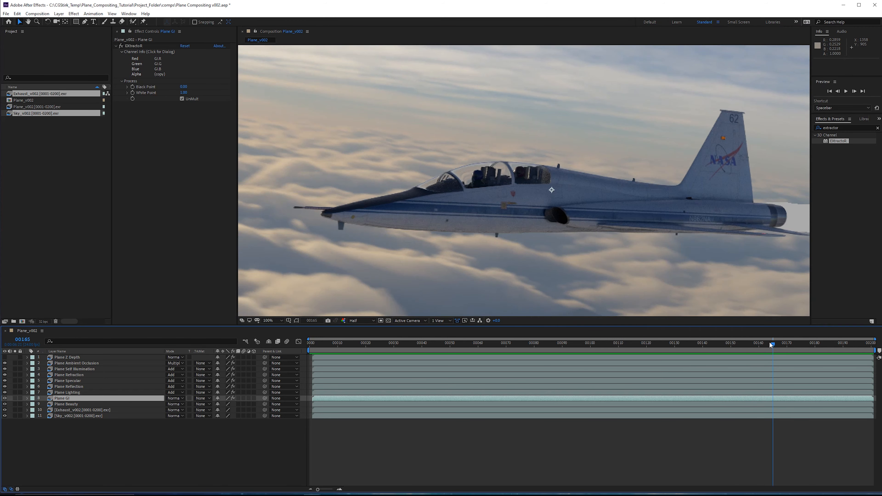
{"action": "key", "text": "shift+slash"}
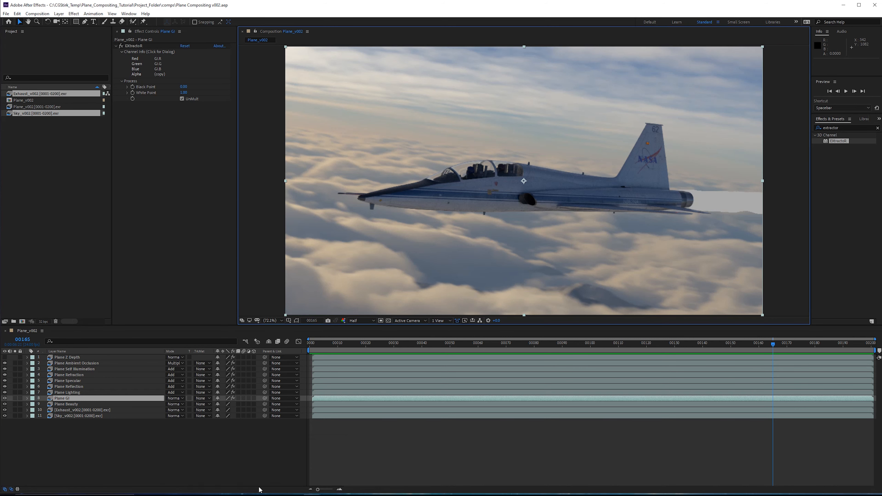
Switch to the plane scene in Maya, play its animation briefly and return to frame 0
{"action": "mouse_move", "coordinate": [279, 488]}
{"action": "left_click", "coordinate": [315, 464]}
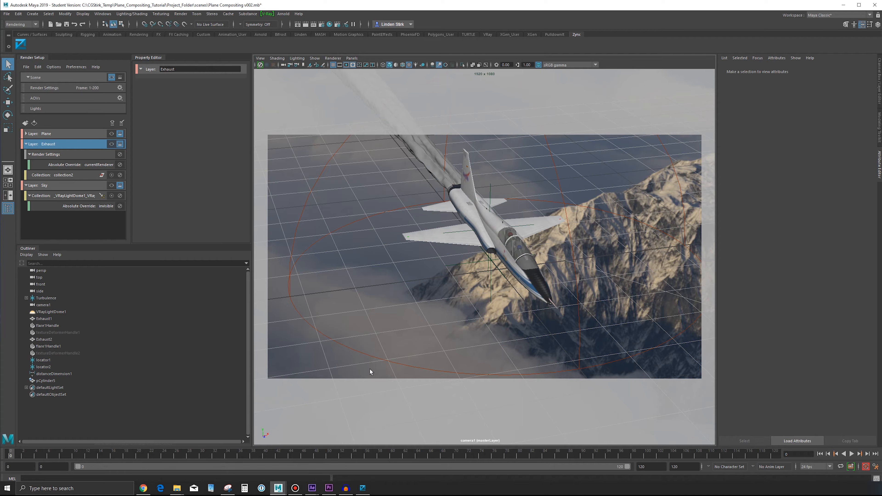
{"action": "key", "text": "alt+v"}
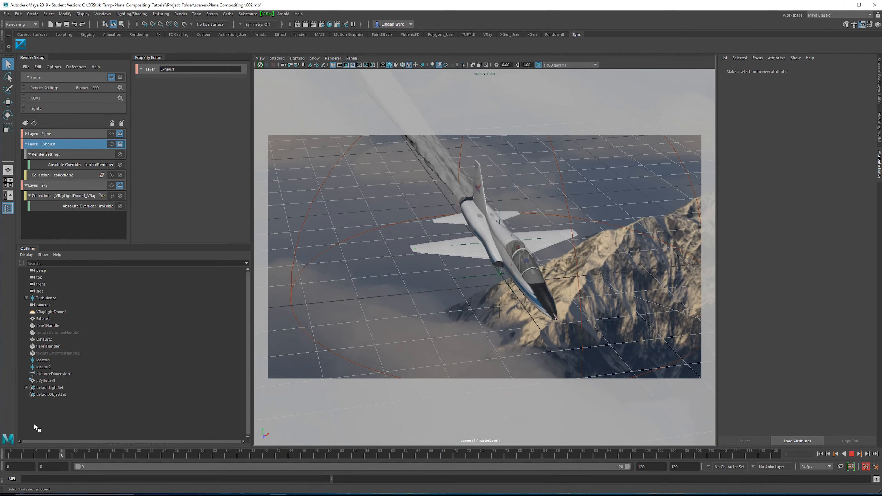
{"action": "left_click", "coordinate": [10, 454]}
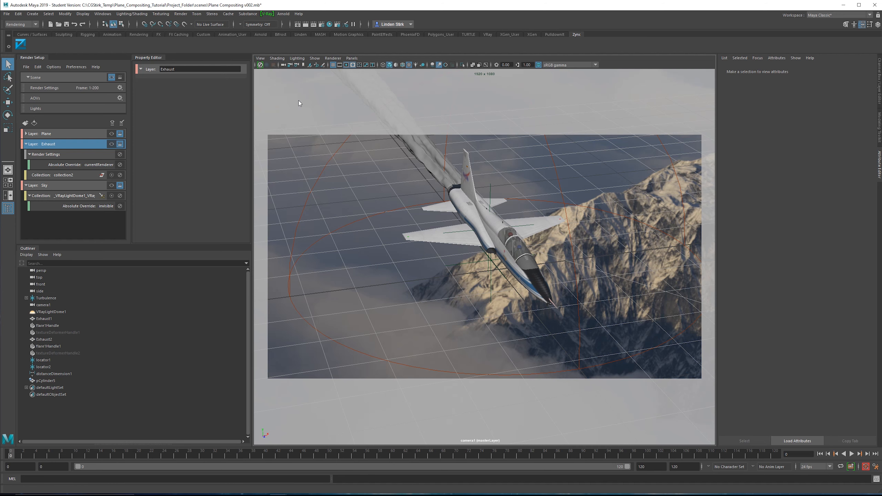
Save the scene as a new version named Plane Compositing v003.mb
{"action": "key", "text": "ctrl+shift+s"}
{"action": "key", "text": "Right"}
{"action": "key", "text": "BackSpace"}
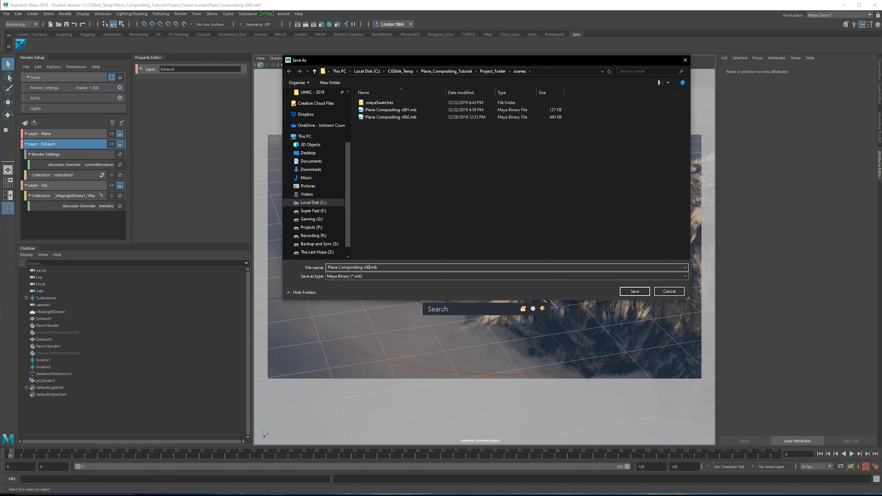
{"action": "type", "text": "3"}
{"action": "key", "text": "Return"}
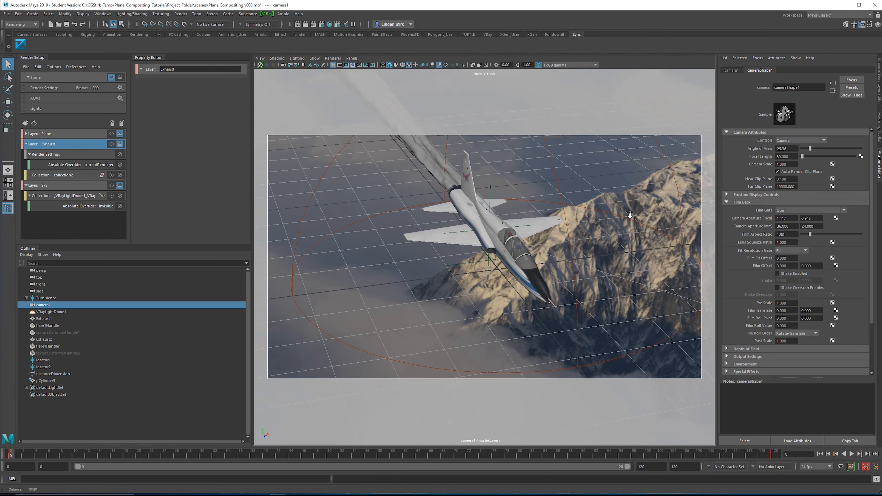
Extend the playback range to end at frame 200 and play the animation through the camera
{"action": "key", "text": "alt+v"}
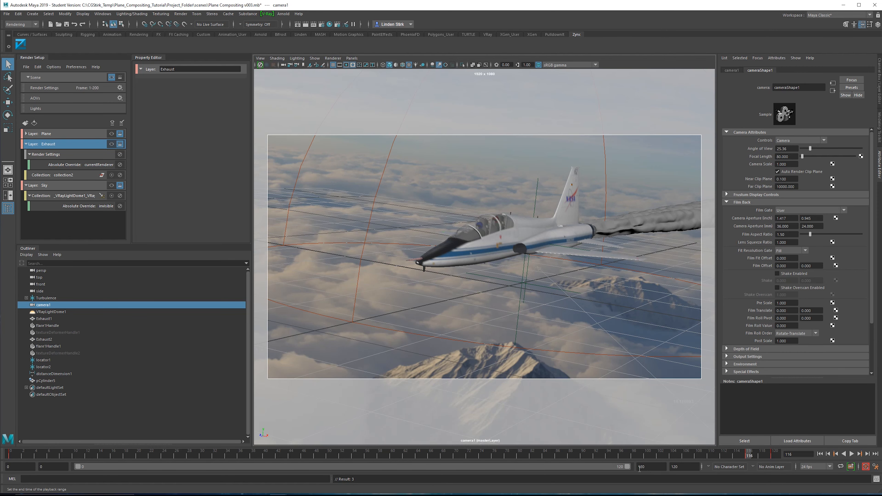
{"action": "left_click_drag", "start_coordinate": [648, 467], "coordinate": [604, 463]}
{"action": "type", "text": "200"}
{"action": "key", "text": "Return"}
{"action": "key", "text": "alt+v"}
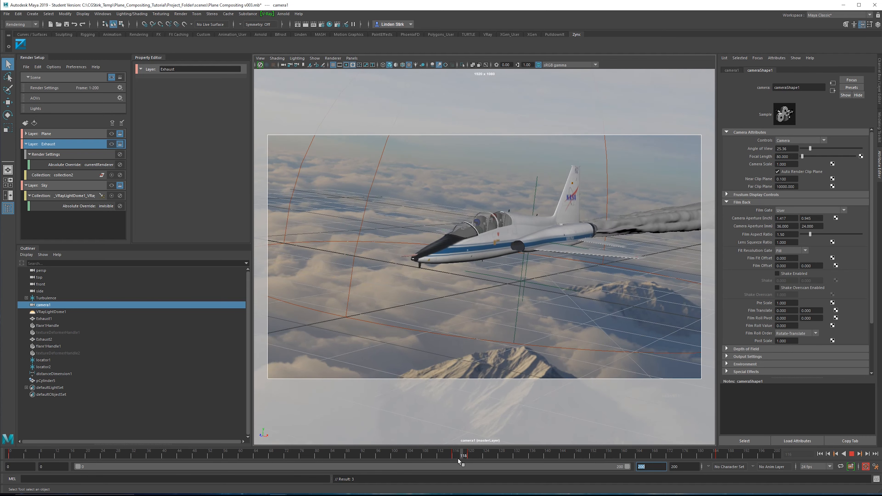
Reframe the camera slightly at frame 116 and play the animation up to frame 185
{"action": "left_click", "coordinate": [457, 457]}
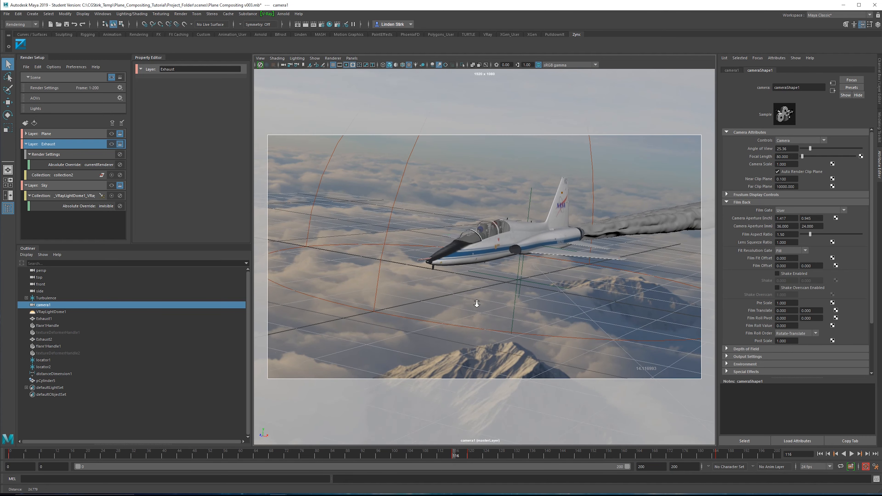
{"action": "left_click_drag", "start_coordinate": [477, 304], "coordinate": [453, 311]}
{"action": "key", "text": "alt+v"}
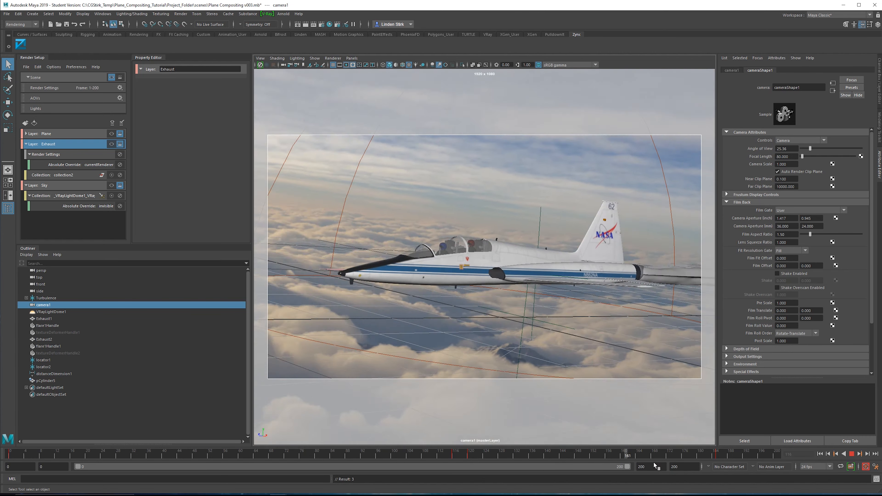
{"action": "key", "text": "alt+v"}
Open the Graph Editor and delete all of camera1's keys at frame 116 to smooth its motion
{"action": "left_click", "coordinate": [100, 13]}
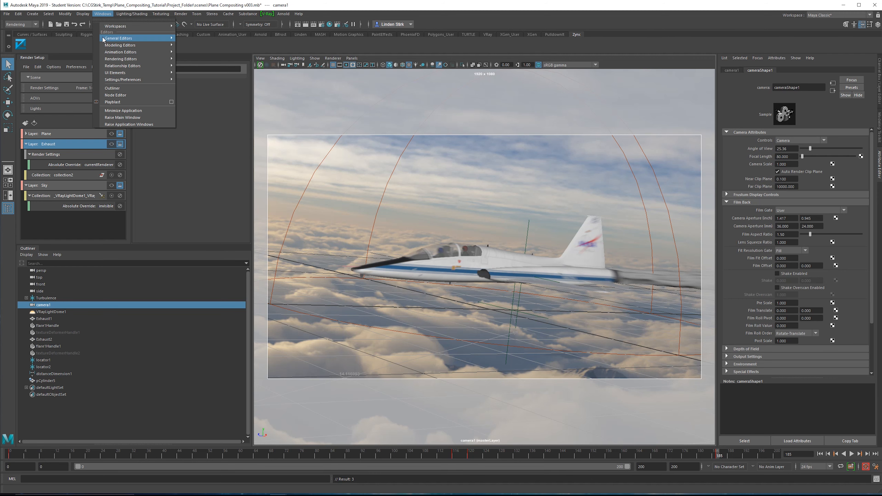
{"action": "mouse_move", "coordinate": [138, 51]}
{"action": "left_click", "coordinate": [195, 58]}
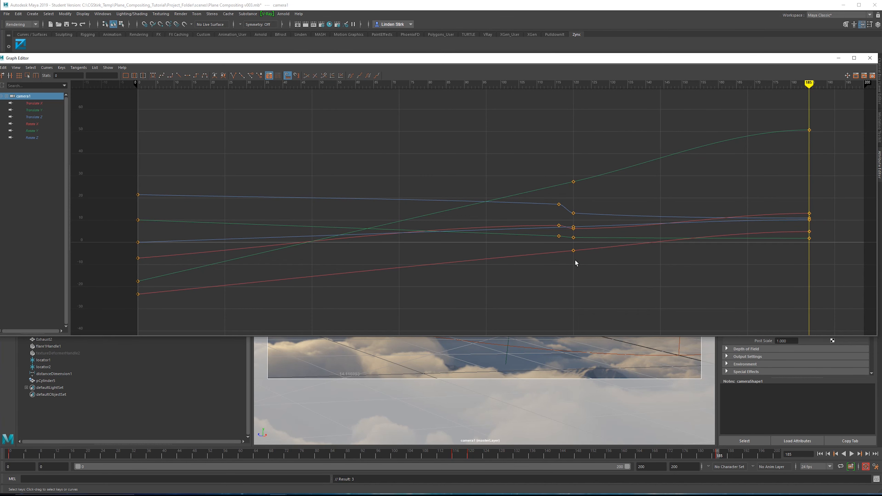
{"action": "left_click_drag", "start_coordinate": [564, 194], "coordinate": [549, 243]}
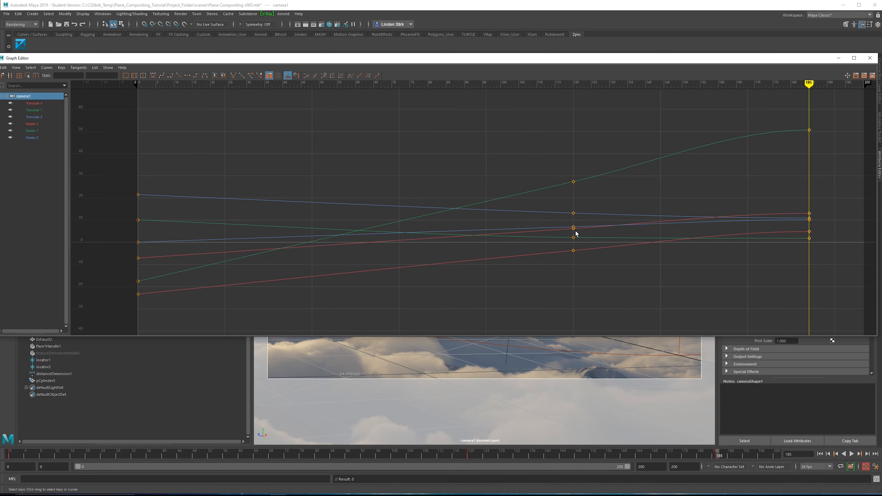
Shrink the Graph Editor, place it clear of the jet in the viewport, and play the camera animation
{"action": "left_click_drag", "start_coordinate": [693, 58], "coordinate": [698, 107]}
{"action": "left_click_drag", "start_coordinate": [878, 385], "coordinate": [369, 325]}
{"action": "left_click_drag", "start_coordinate": [243, 106], "coordinate": [251, 34]}
{"action": "key", "text": "alt+v"}
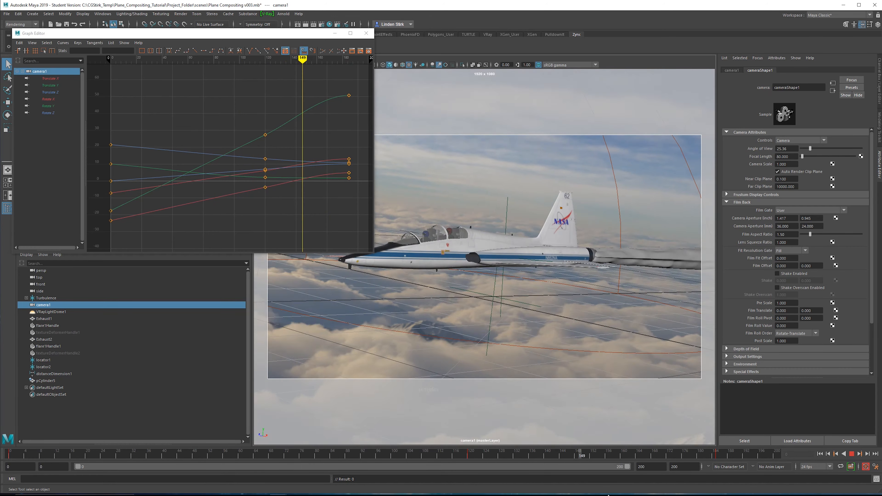
{"action": "mouse_move", "coordinate": [723, 495]}
{"action": "left_mouse_down"}
{"action": "mouse_move", "coordinate": [732, 495]}
{"action": "mouse_move", "coordinate": [718, 495]}
{"action": "left_mouse_up"}
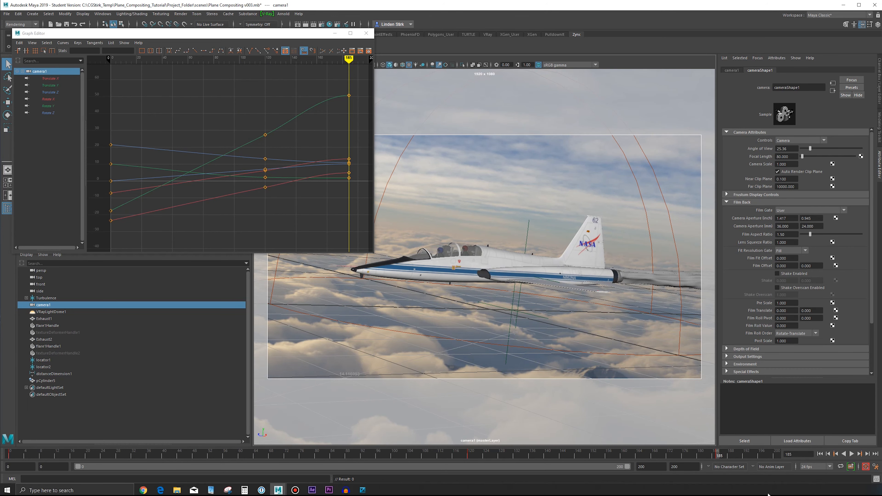
Move camera1's final keys to frame 200 on the timeline
{"action": "left_click", "coordinate": [715, 457], "text": "shift"}
{"action": "left_click", "coordinate": [716, 458]}
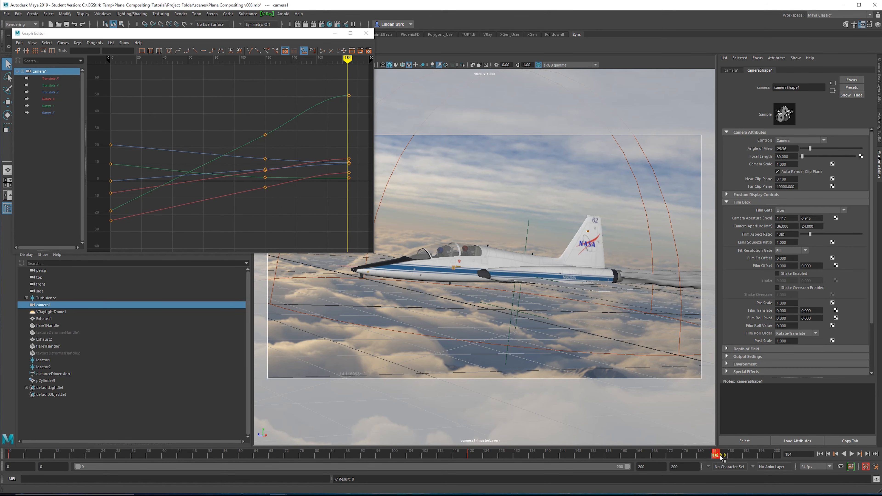
{"action": "key", "text": "alt+v"}
{"action": "left_click_drag", "start_coordinate": [727, 455], "coordinate": [779, 455]}
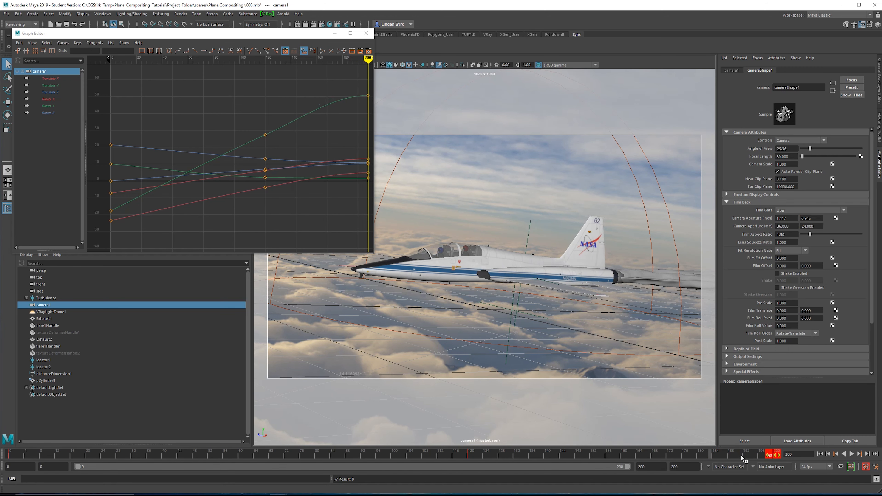
Undo the last camera keyframe edits and scrub the animation to frame 160
{"action": "left_click", "coordinate": [741, 456]}
{"action": "key", "text": "ctrl+z"}
{"action": "key", "text": "ctrl+z"}
{"action": "left_click_drag", "start_coordinate": [490, 455], "coordinate": [625, 484]}
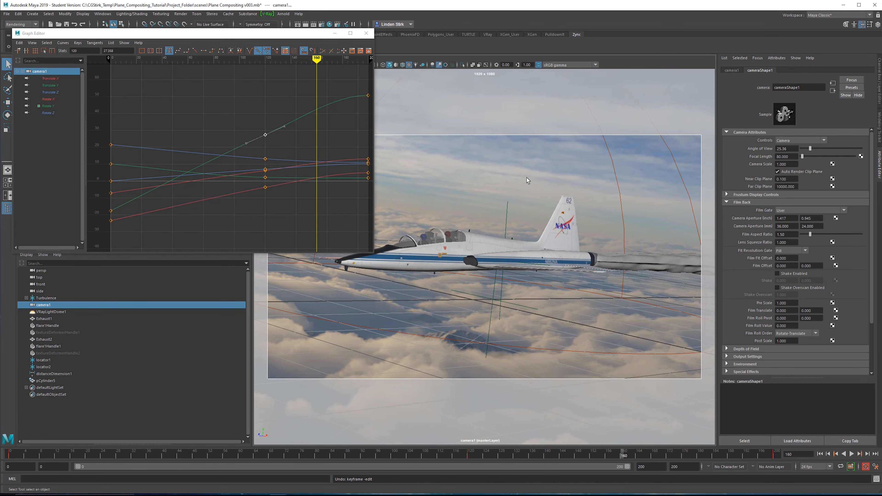
Select T38_01 inside the Turbulence group and key all its transform channels at frame 120
{"action": "left_click", "coordinate": [39, 298]}
{"action": "left_click", "coordinate": [26, 298]}
{"action": "left_click", "coordinate": [51, 305]}
{"action": "left_click_drag", "start_coordinate": [646, 454], "coordinate": [470, 457]}
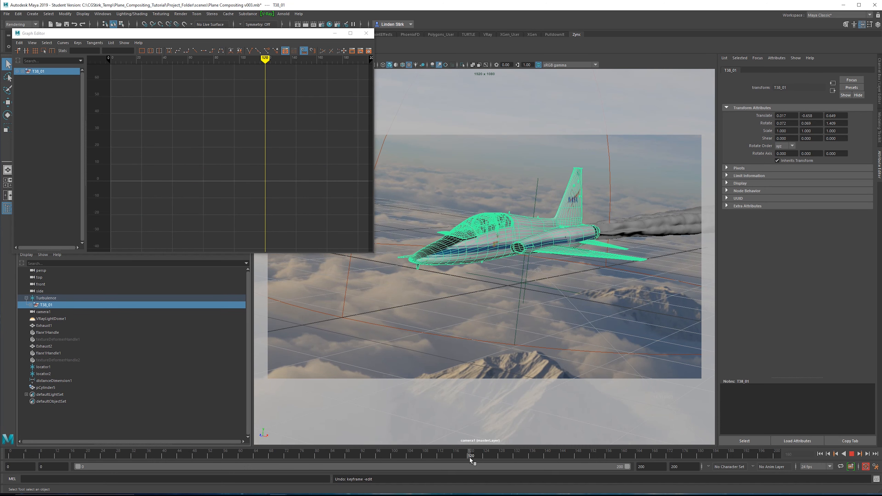
{"action": "key", "text": "e"}
{"action": "key", "text": "s"}
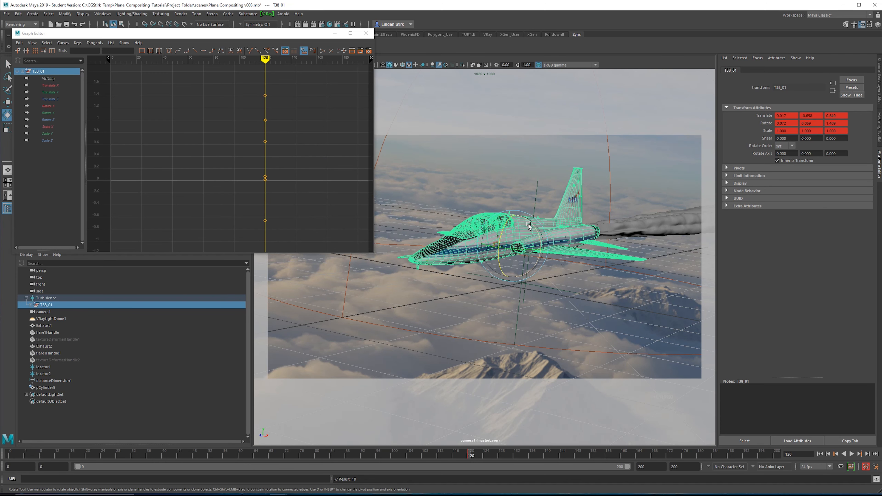
Rotate and key T38_01 at frames 160 and 200, with Rotate Z about 3.48 at frame 200, and play the animation
{"action": "left_click", "coordinate": [624, 454]}
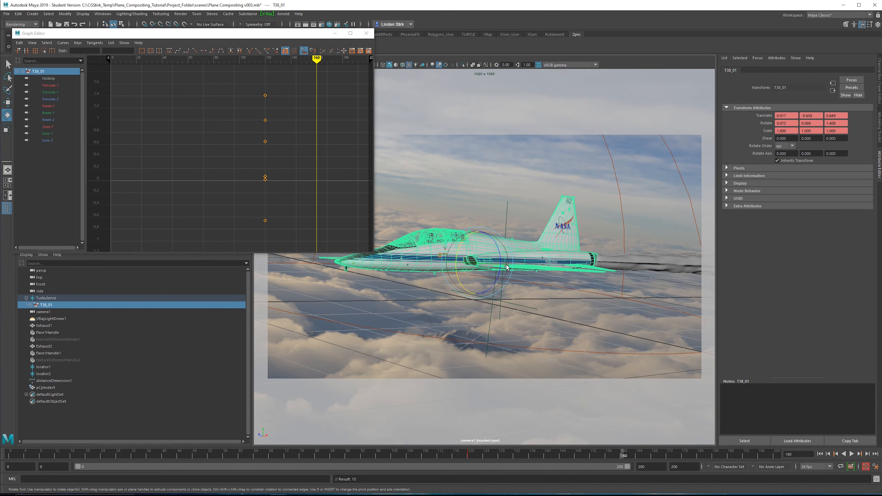
{"action": "left_click_drag", "start_coordinate": [506, 267], "coordinate": [495, 242]}
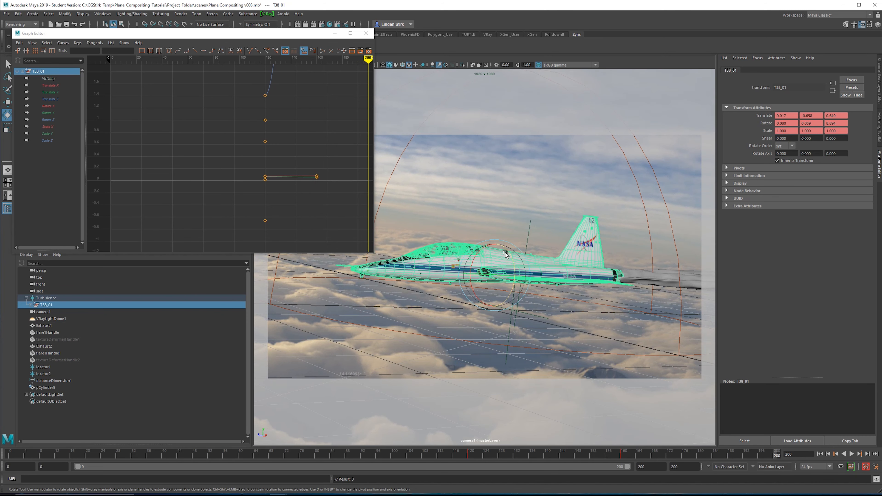
{"action": "left_click_drag", "start_coordinate": [506, 254], "coordinate": [562, 310]}
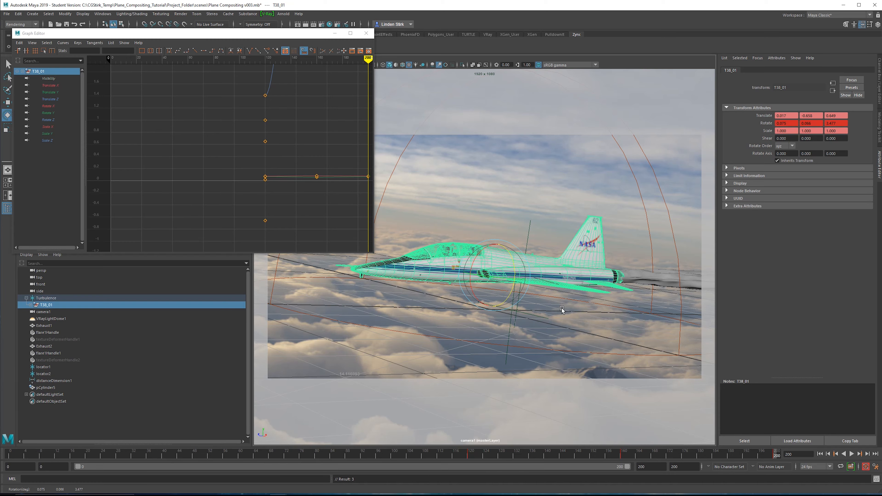
{"action": "key", "text": "alt+v"}
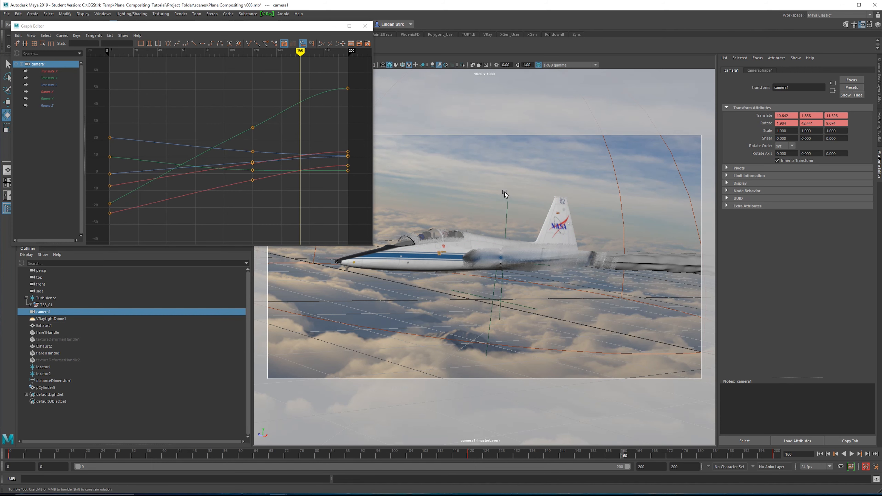
Reframe and key camera1 at frames 160, 120 and 60, and play the animation to check the motion
{"action": "left_click_drag", "start_coordinate": [505, 192], "coordinate": [505, 192]}
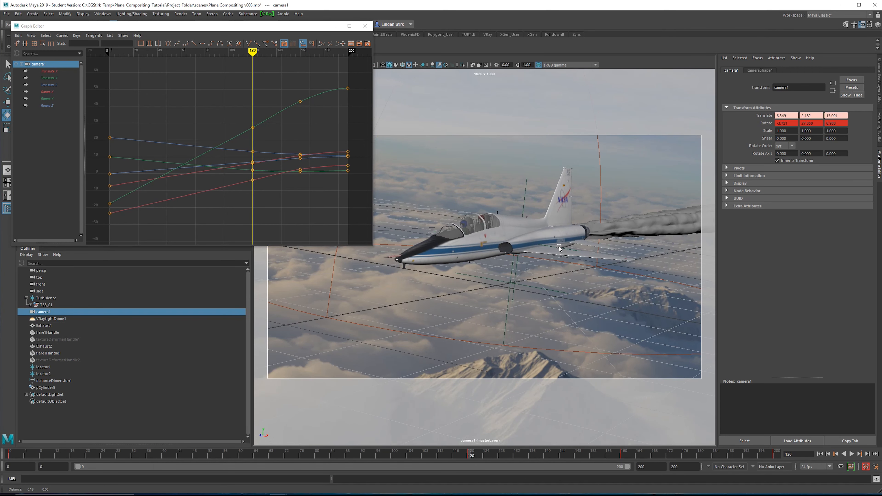
{"action": "left_click_drag", "start_coordinate": [559, 247], "coordinate": [545, 247]}
{"action": "left_click_drag", "start_coordinate": [472, 455], "coordinate": [240, 478]}
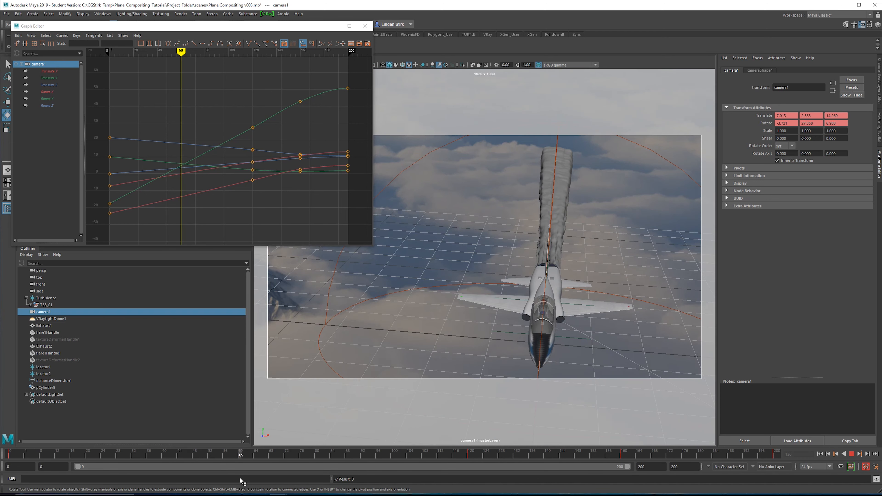
{"action": "left_click_drag", "start_coordinate": [530, 199], "coordinate": [524, 183]}
{"action": "key", "text": "alt+v"}
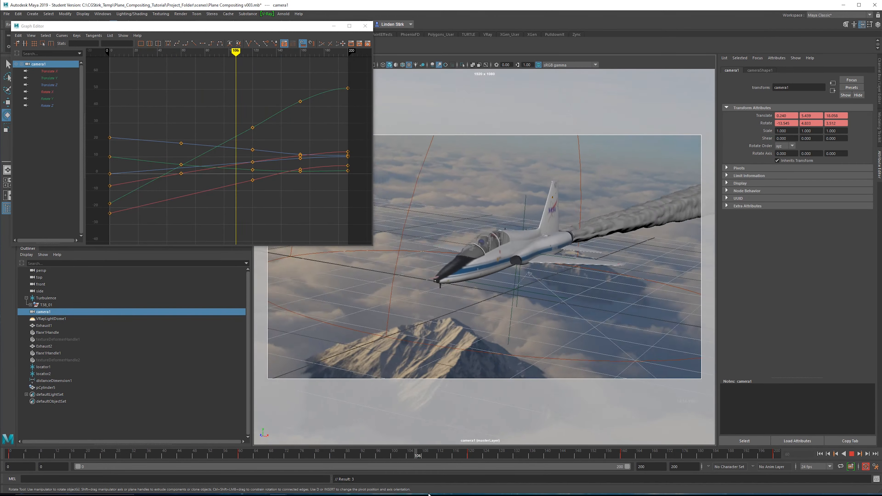
{"action": "key", "text": "Escape"}
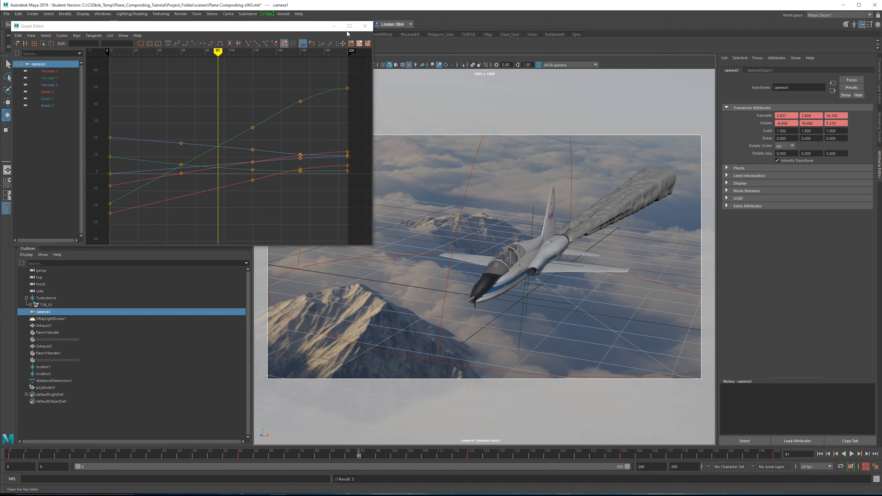
Select Exhaust1 and Exhaust2 and stretch both lengthwise to a Z scale of about 156.5
{"action": "left_click", "coordinate": [334, 26]}
{"action": "left_click", "coordinate": [615, 235]}
{"action": "key", "text": "q"}
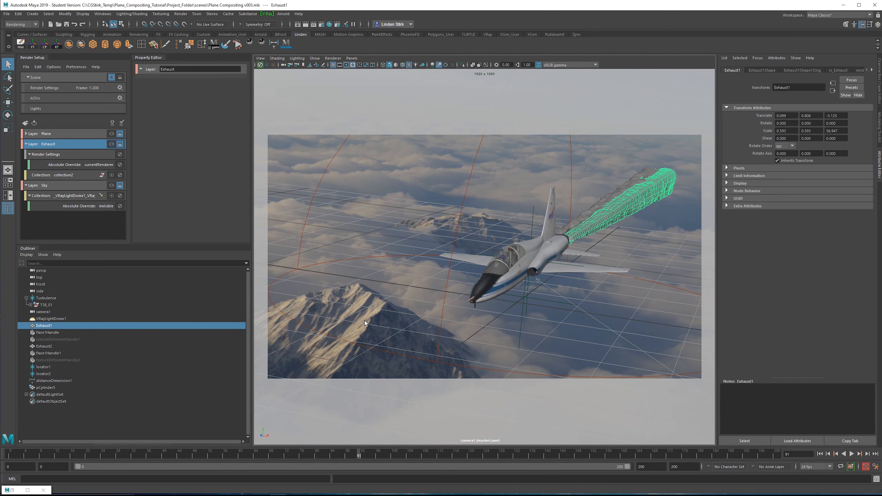
{"action": "key", "text": "e"}
{"action": "left_click", "coordinate": [600, 204], "text": "shift"}
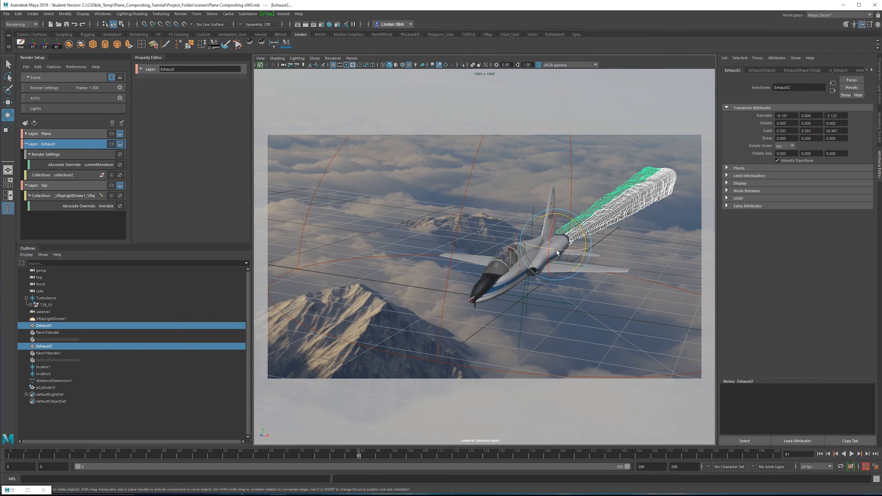
{"action": "key", "text": "r"}
{"action": "key", "text": "alt+v"}
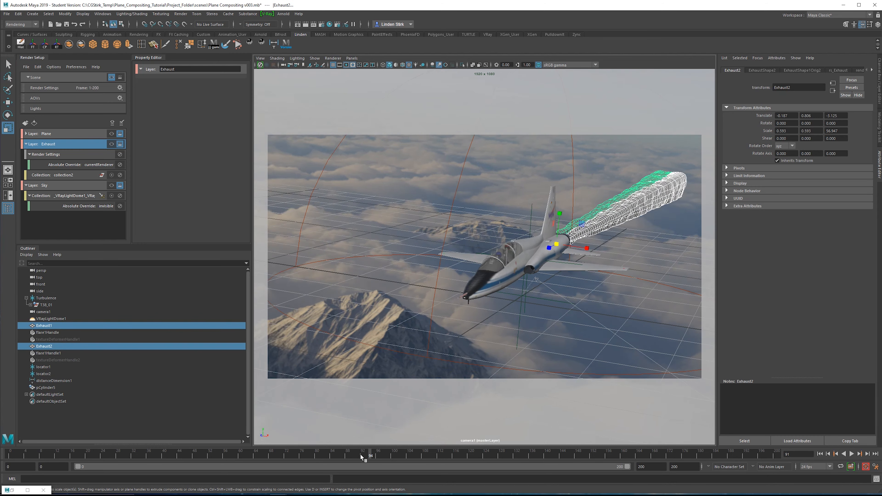
{"action": "left_click_drag", "start_coordinate": [401, 467], "coordinate": [348, 459]}
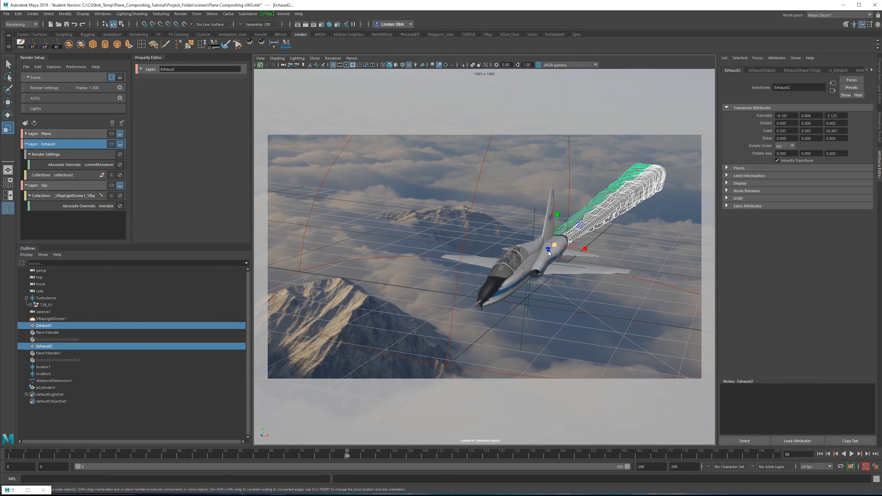
{"action": "left_click_drag", "start_coordinate": [549, 253], "coordinate": [476, 294]}
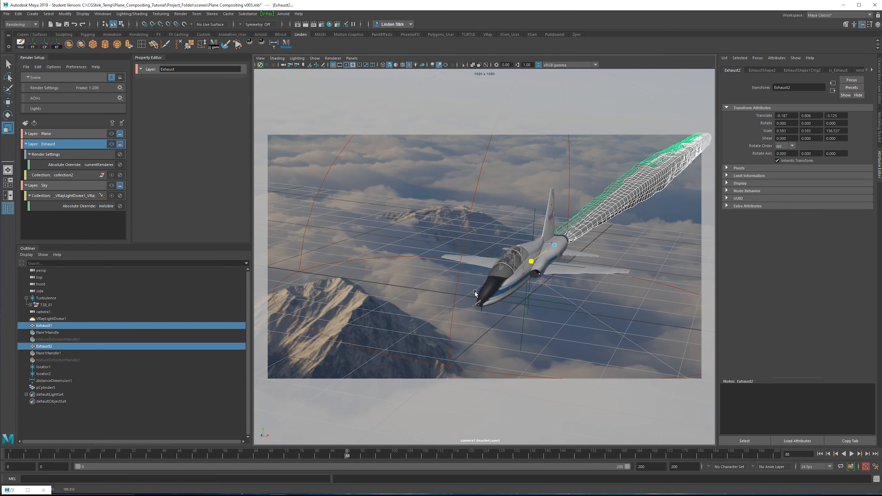
Set the High Bound of the flare1 deformer on the first exhaust to 3
{"action": "left_click", "coordinate": [152, 396]}
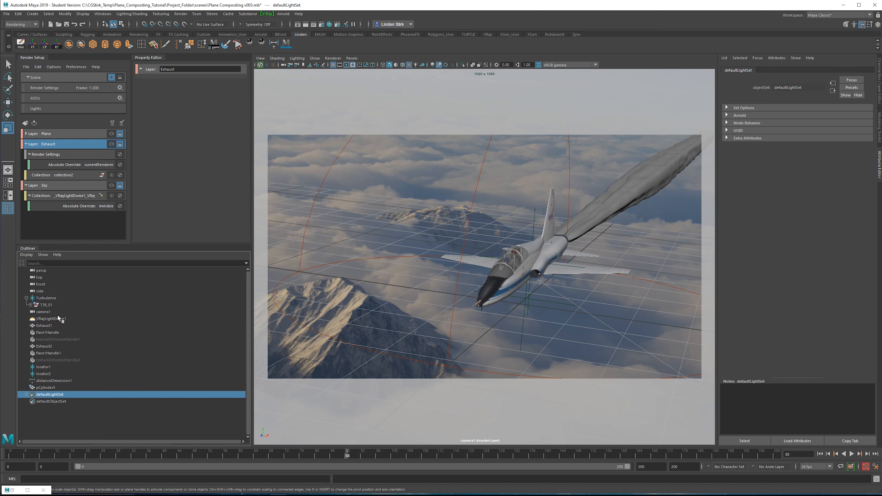
{"action": "left_click", "coordinate": [53, 333]}
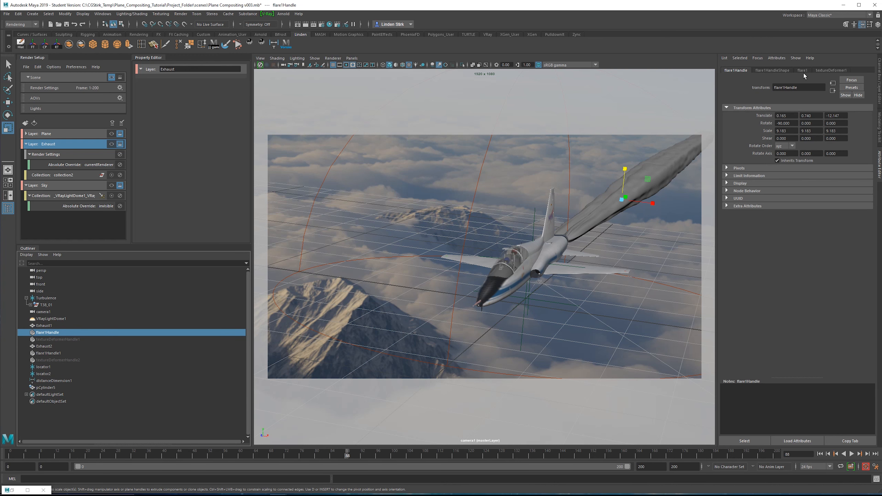
{"action": "left_click", "coordinate": [803, 71]}
{"action": "left_click_drag", "start_coordinate": [808, 161], "coordinate": [745, 166]}
{"action": "left_click", "coordinate": [788, 161]}
{"action": "type", "text": "3"}
{"action": "key", "text": "Return"}
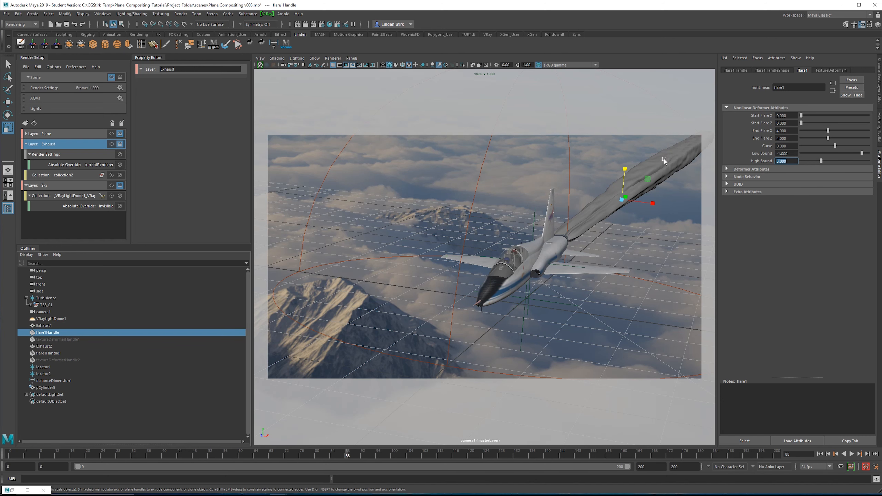
Set the second exhaust's flare2 High Bound to 3 and scrub to frame 114 to check the trail
{"action": "left_click", "coordinate": [51, 354]}
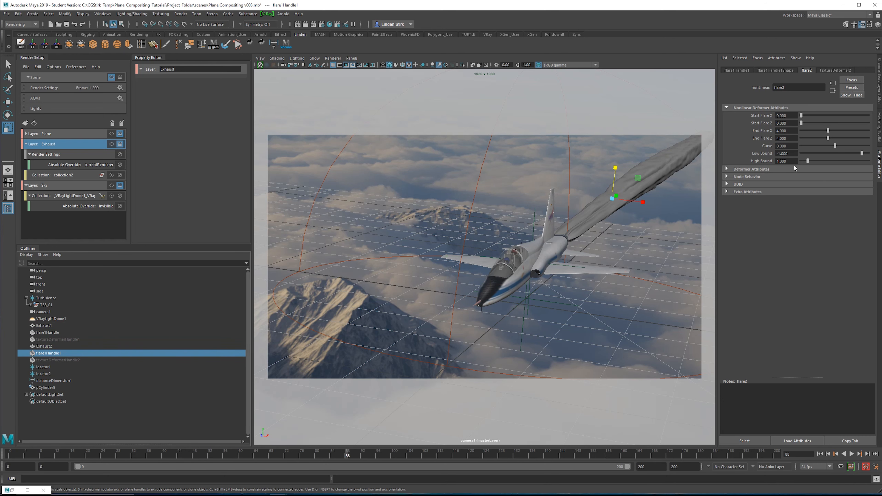
{"action": "type", "text": "3"}
{"action": "key", "text": "Return"}
{"action": "left_click_drag", "start_coordinate": [397, 456], "coordinate": [447, 445]}
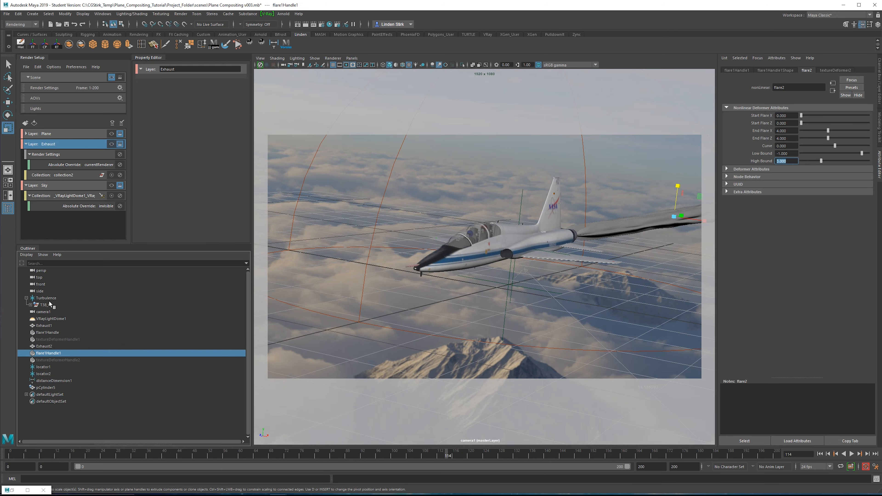
Switch the side view to the persp camera and frame the jet's canopy in it
{"action": "left_click", "coordinate": [628, 134]}
{"action": "key", "text": "space"}
{"action": "right_click", "coordinate": [516, 261]}
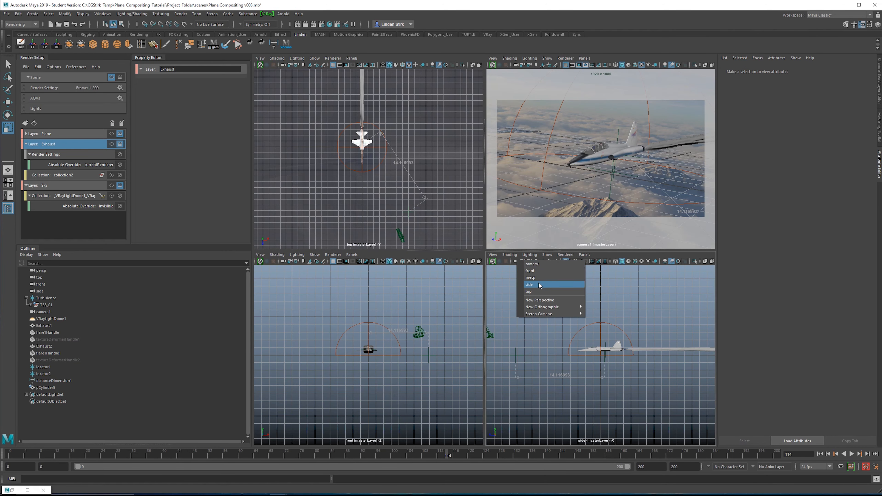
{"action": "left_click", "coordinate": [538, 286]}
{"action": "left_click_drag", "start_coordinate": [643, 320], "coordinate": [617, 312], "text": "alt"}
{"action": "left_click", "coordinate": [617, 312]}
{"action": "key", "text": "f"}
{"action": "scroll", "coordinate": [590, 346], "scroll_direction": "up", "scroll_amount": 5}
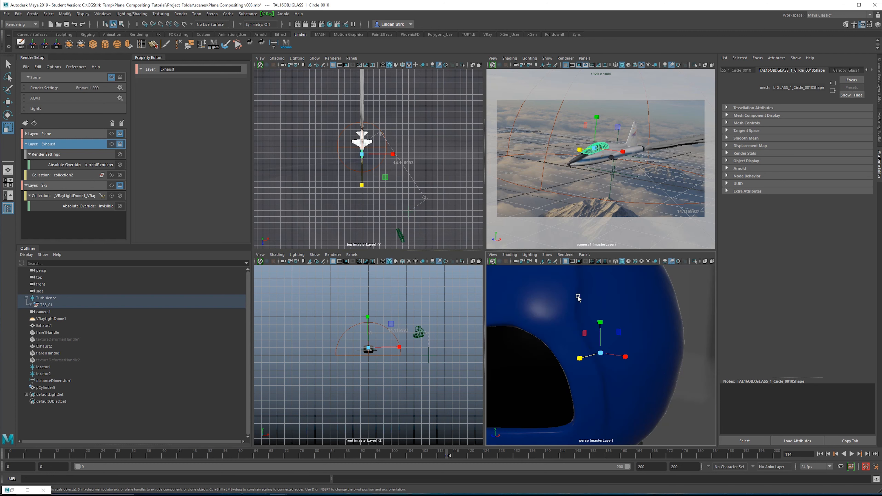
Rotate and key the front pilot's Helmet along the timeline, including frames 0 and 107, and play the animation
{"action": "left_click", "coordinate": [577, 295]}
{"action": "scroll", "coordinate": [594, 309], "scroll_direction": "down", "scroll_amount": 5}
{"action": "scroll", "coordinate": [611, 355], "scroll_direction": "down", "scroll_amount": 2}
{"action": "key", "text": "e"}
{"action": "key", "text": "alt+shift+v"}
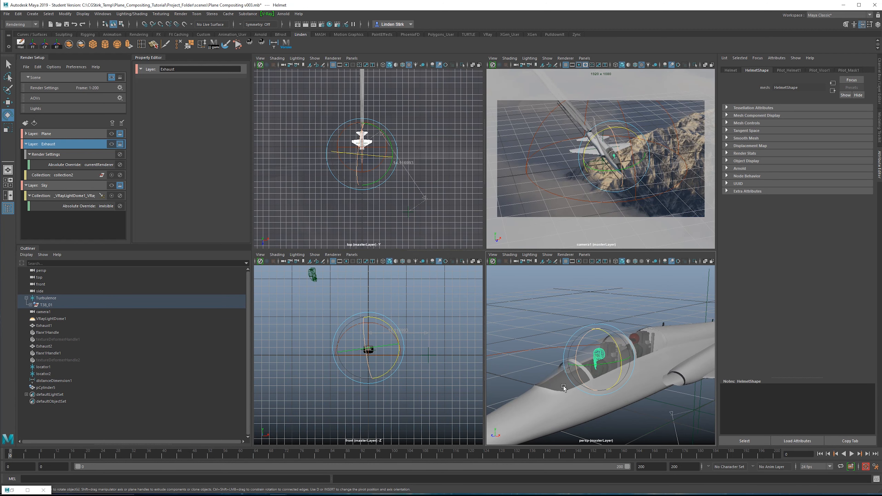
{"action": "left_click_drag", "start_coordinate": [610, 365], "coordinate": [598, 367]}
{"action": "left_click_drag", "start_coordinate": [410, 457], "coordinate": [420, 455]}
{"action": "key", "text": "space"}
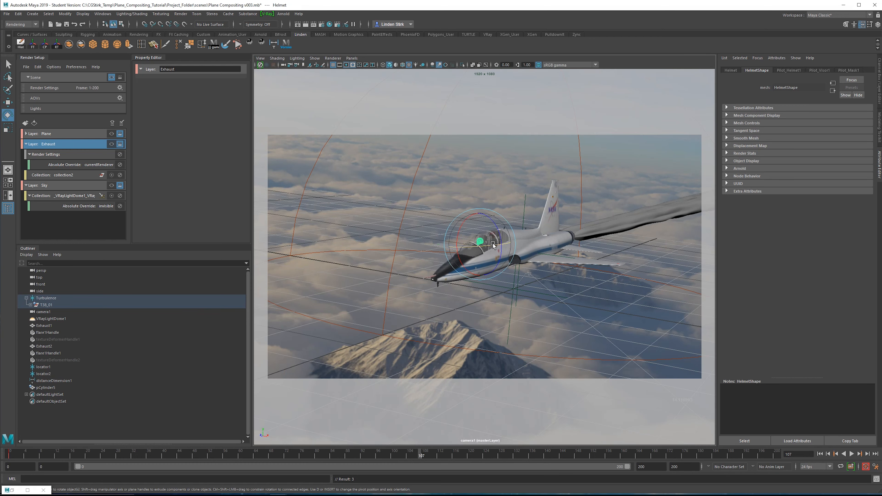
{"action": "key", "text": "alt+v"}
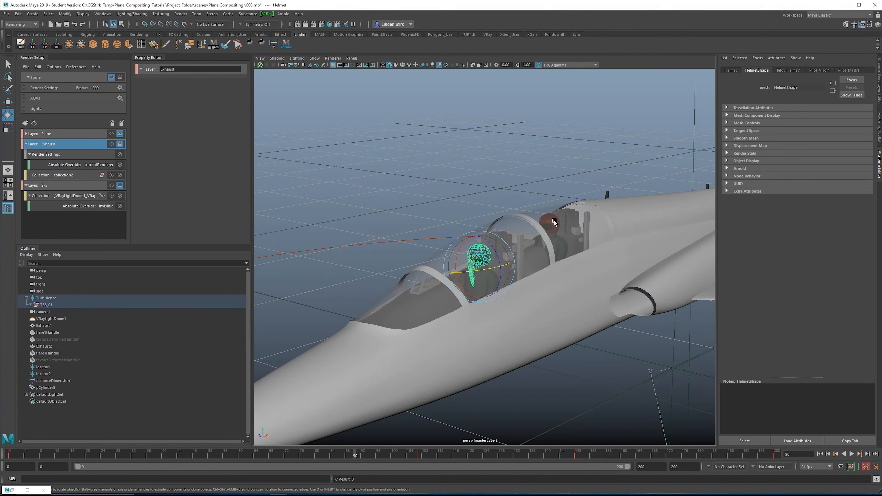
Select the rear pilot's Helmet1, rotate and key it between frames 0 and 200, and play back the head motion
{"action": "left_click", "coordinate": [554, 221]}
{"action": "scroll", "coordinate": [562, 223], "scroll_direction": "up", "scroll_amount": 10}
{"action": "left_click", "coordinate": [502, 265]}
{"action": "scroll", "coordinate": [521, 257], "scroll_direction": "down", "scroll_amount": 10}
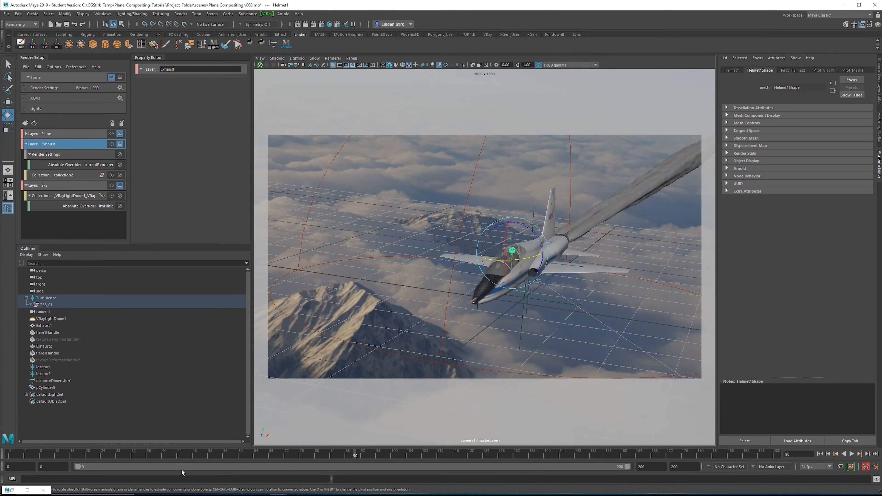
{"action": "key", "text": "alt+shift+v"}
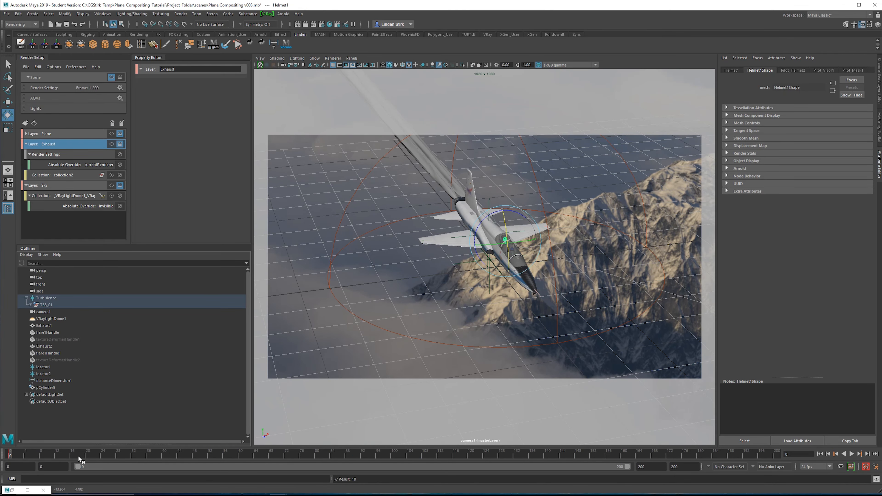
{"action": "left_click_drag", "start_coordinate": [79, 458], "coordinate": [783, 474]}
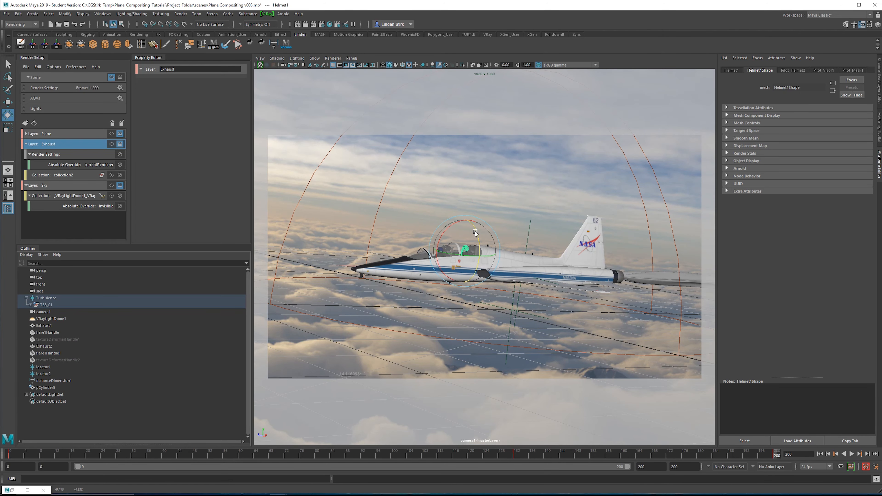
{"action": "key", "text": "space"}
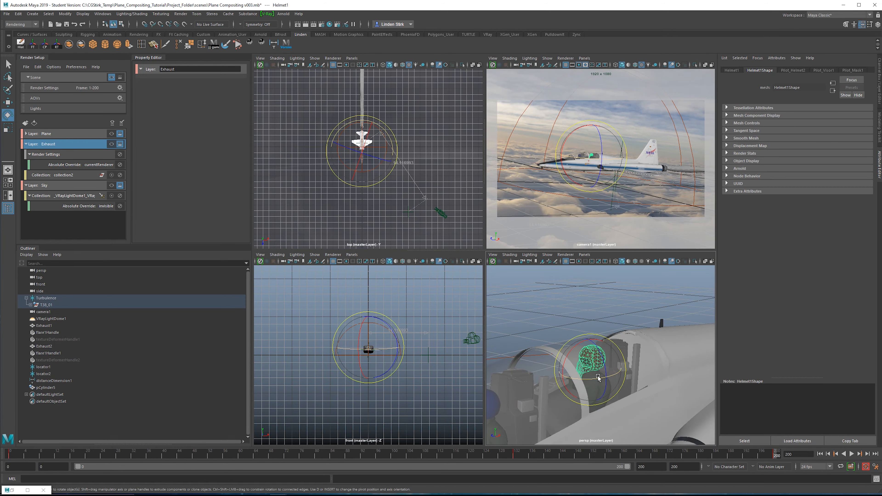
{"action": "key", "text": "alt+v"}
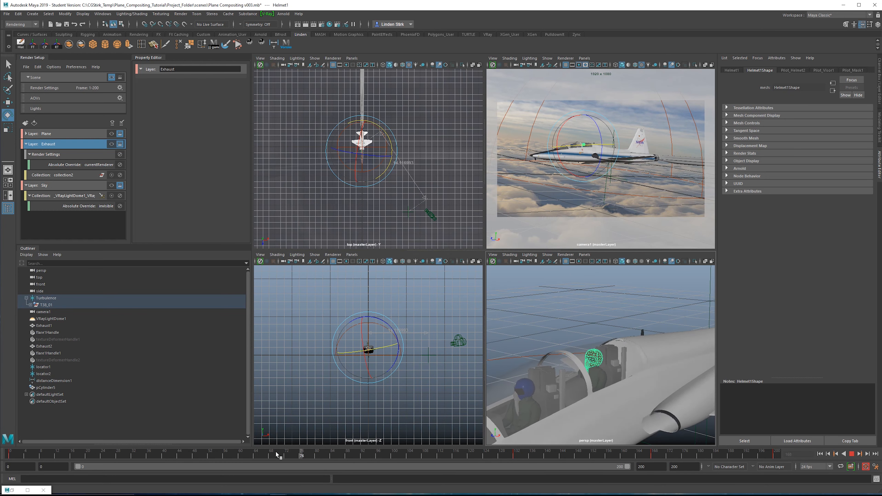
{"action": "left_click_drag", "start_coordinate": [705, 458], "coordinate": [780, 472]}
{"action": "left_click_drag", "start_coordinate": [569, 450], "coordinate": [777, 466]}
Select the front pilot's Helmet again, adjust and key its rotation at frame 47, and go to frame 179
{"action": "scroll", "coordinate": [547, 368], "scroll_direction": "up", "scroll_amount": 6}
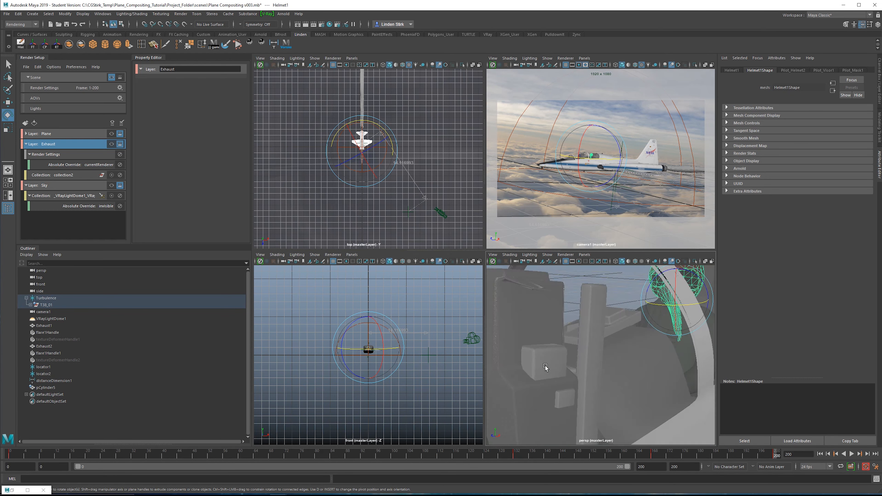
{"action": "scroll", "coordinate": [547, 369], "scroll_direction": "down", "scroll_amount": 4}
{"action": "left_click_drag", "start_coordinate": [547, 368], "coordinate": [618, 363]}
{"action": "left_click", "coordinate": [618, 351]}
{"action": "key", "text": "alt+v"}
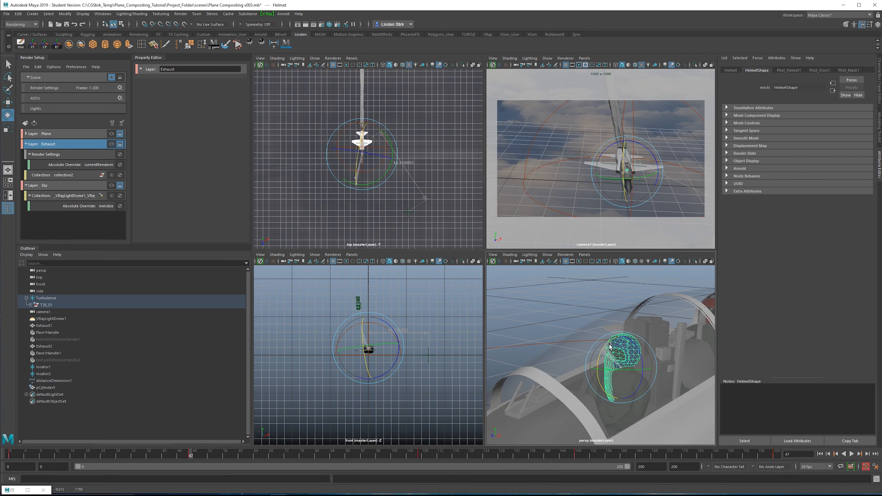
{"action": "left_click", "coordinate": [697, 454]}
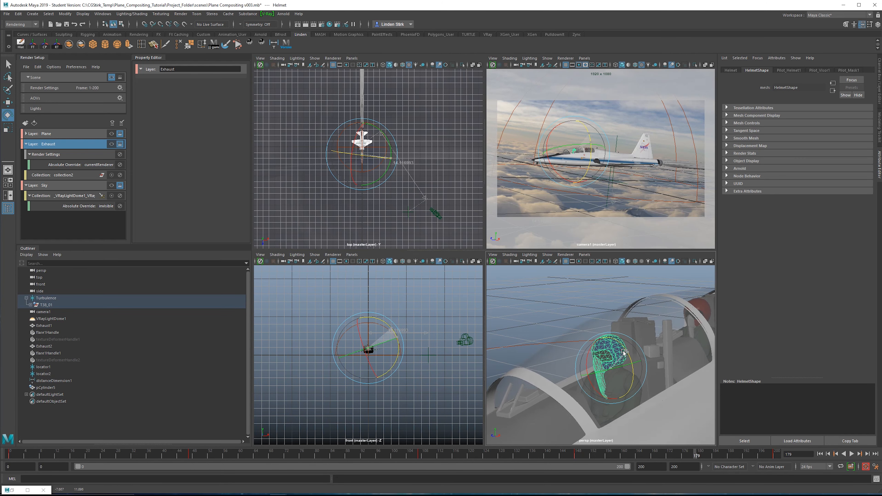
Deselect everything, maximize the camera1 view and play the animation from frame 0
{"action": "left_click", "coordinate": [660, 208]}
{"action": "key", "text": "space"}
{"action": "left_click_drag", "start_coordinate": [704, 453], "coordinate": [10, 451]}
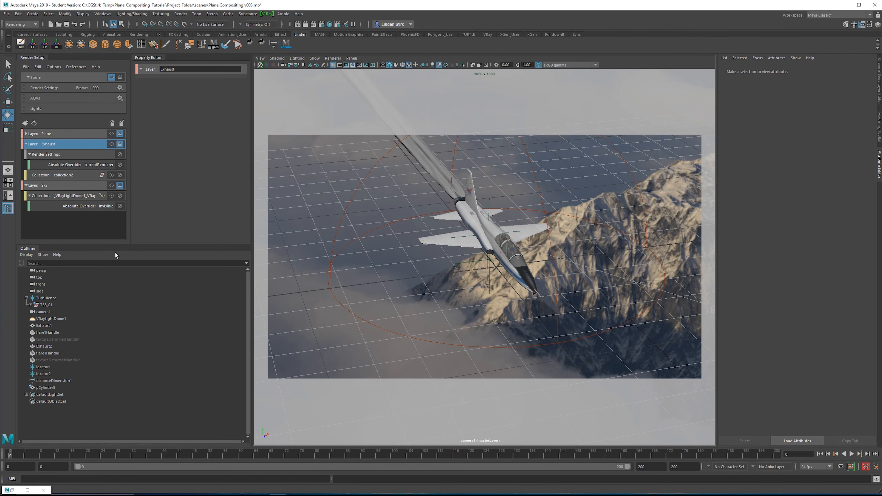
{"action": "key", "text": "alt+v"}
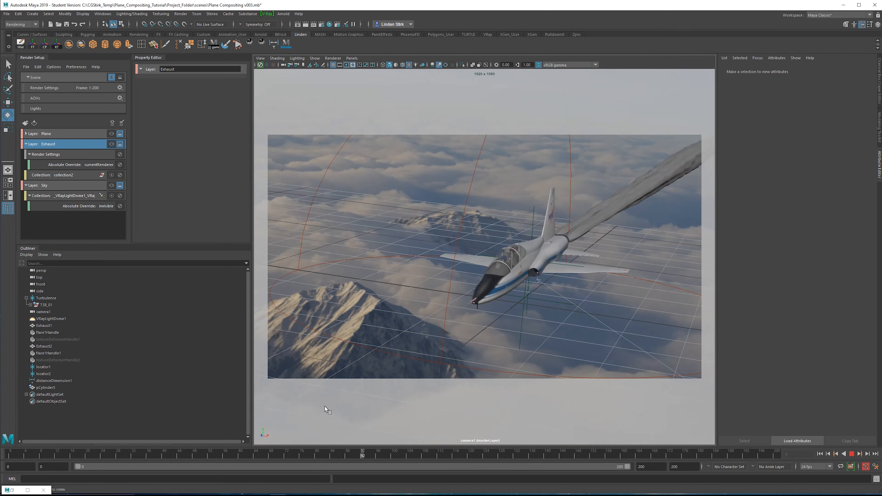
{"action": "key", "text": "alt+v"}
Open the canopy's Canopy_Glass1 material and render frame 154 in V-Ray to inspect the cockpit glass
{"action": "left_click", "coordinate": [426, 227]}
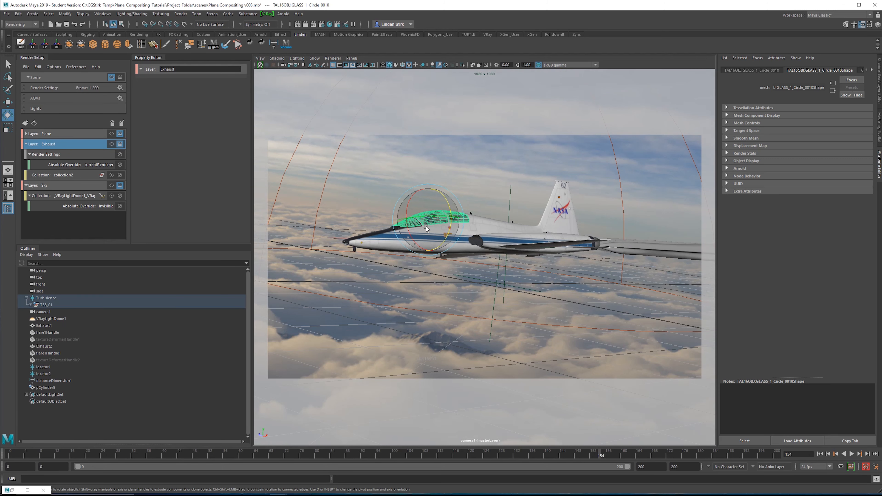
{"action": "left_click", "coordinate": [872, 70]}
{"action": "left_click", "coordinate": [850, 71]}
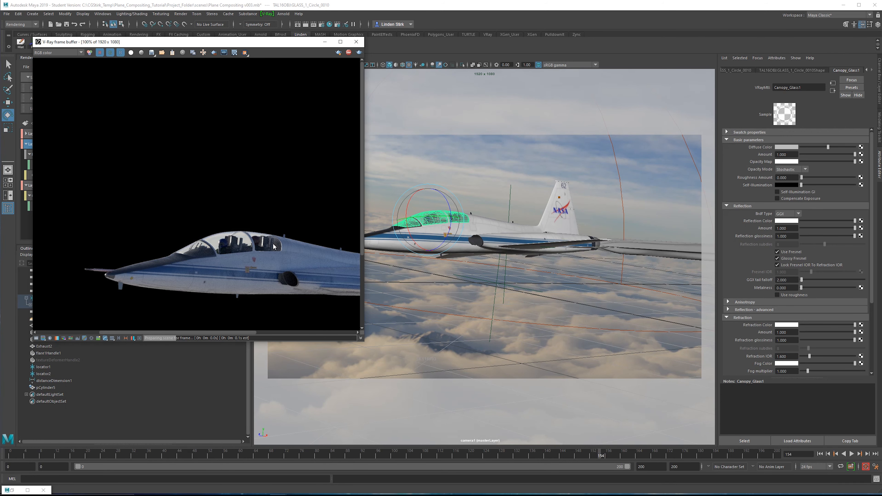
{"action": "left_click_drag", "start_coordinate": [261, 233], "coordinate": [237, 220]}
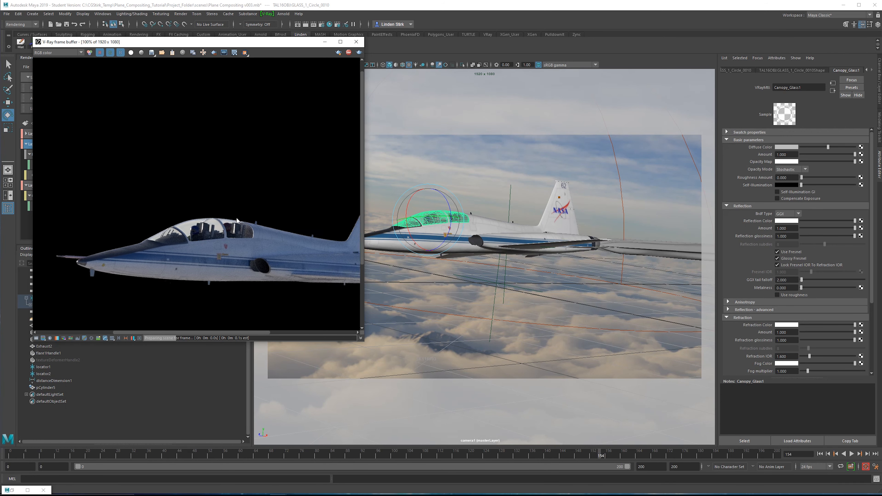
{"action": "scroll", "coordinate": [236, 221], "scroll_direction": "up", "scroll_amount": 6}
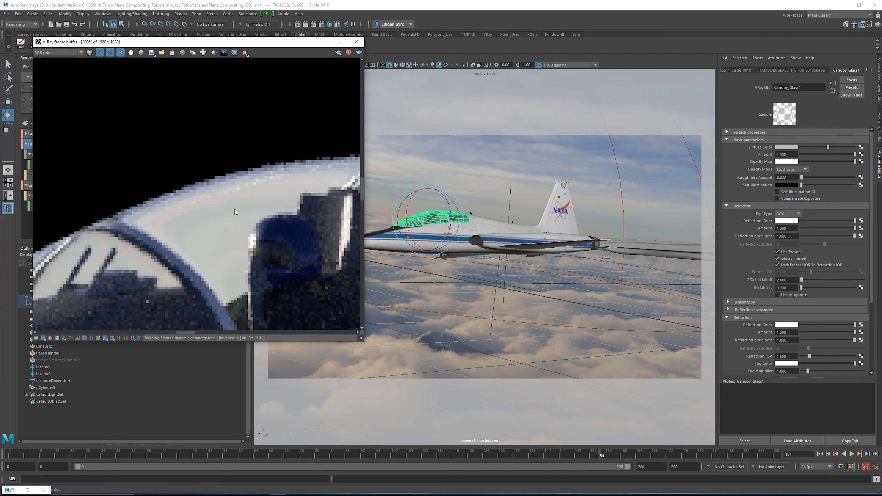
{"action": "scroll", "coordinate": [184, 220], "scroll_direction": "down", "scroll_amount": 3}
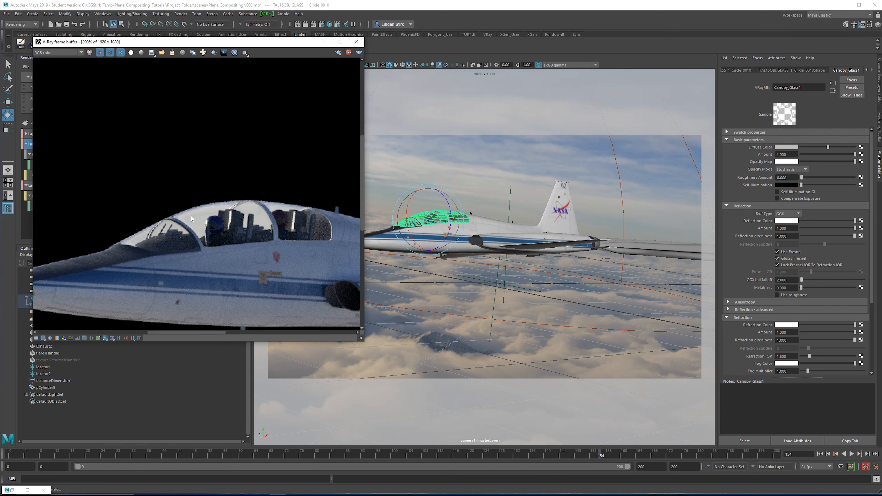
{"action": "scroll", "coordinate": [225, 177], "scroll_direction": "down", "scroll_amount": 3}
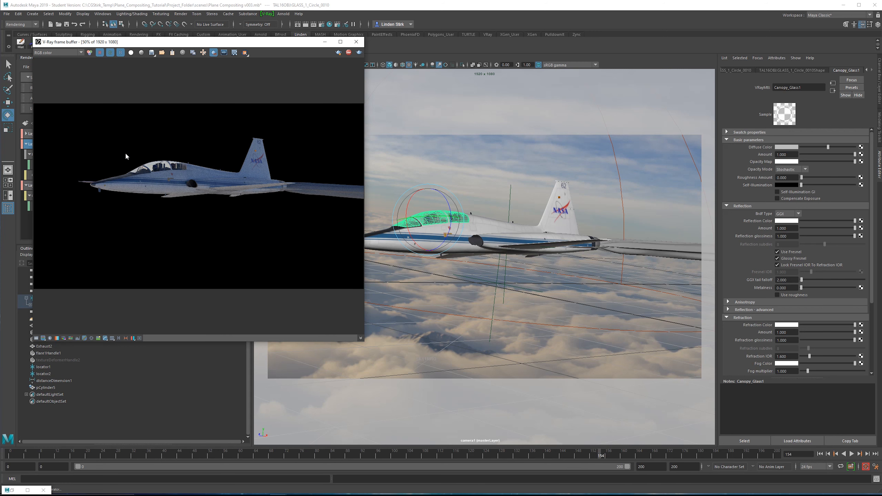
Define a render region around the cockpit canopy in the V-Ray frame buffer and examine the glass up close
{"action": "left_click_drag", "start_coordinate": [116, 145], "coordinate": [207, 190]}
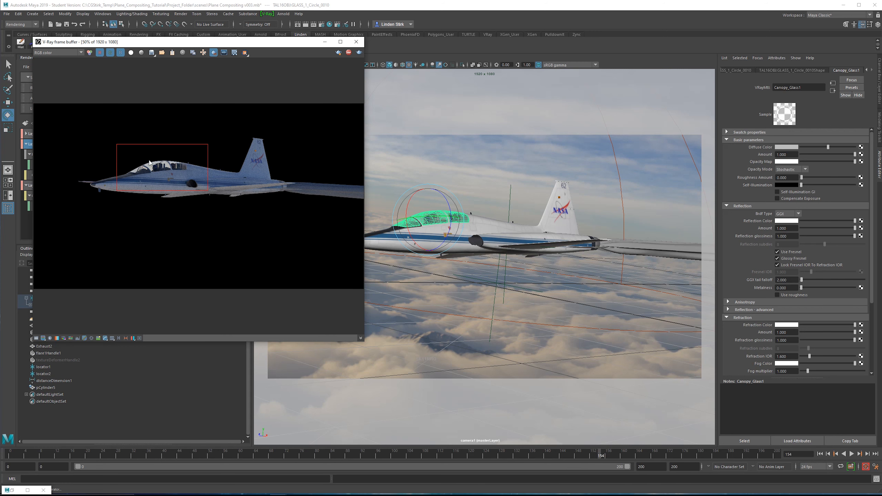
{"action": "scroll", "coordinate": [149, 162], "scroll_direction": "up", "scroll_amount": 2}
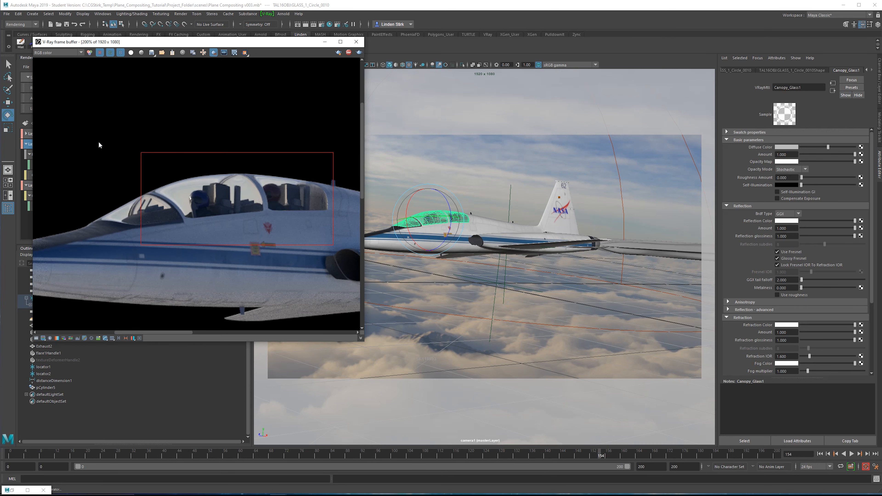
{"action": "left_click_drag", "start_coordinate": [99, 142], "coordinate": [300, 243]}
{"action": "scroll", "coordinate": [187, 208], "scroll_direction": "up", "scroll_amount": 1}
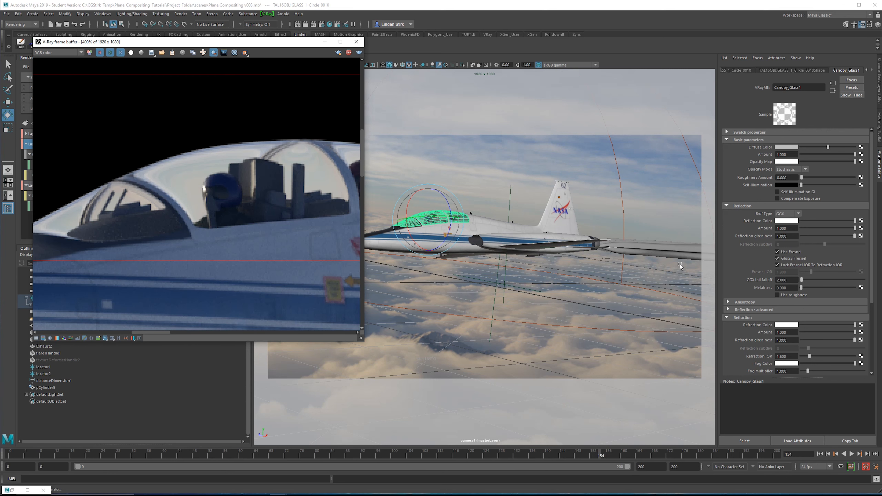
Set the Canopy_Glass1 Refraction IOR to 1.2
{"action": "double_click", "coordinate": [786, 356]}
{"action": "type", "text": "1.2"}
{"action": "key", "text": "Return"}
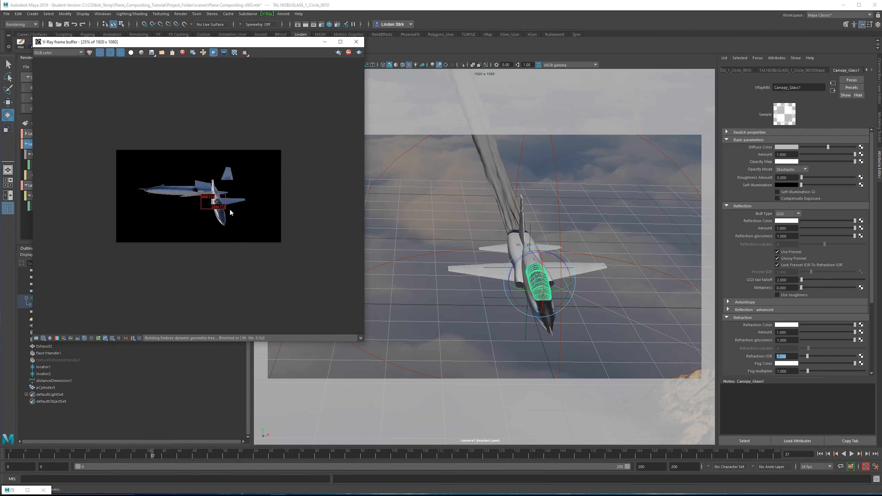
Turn off the render region and examine the jet and cockpit glass in the full-frame render, closing the frame buffer when done
{"action": "scroll", "coordinate": [238, 213], "scroll_direction": "up", "scroll_amount": 3}
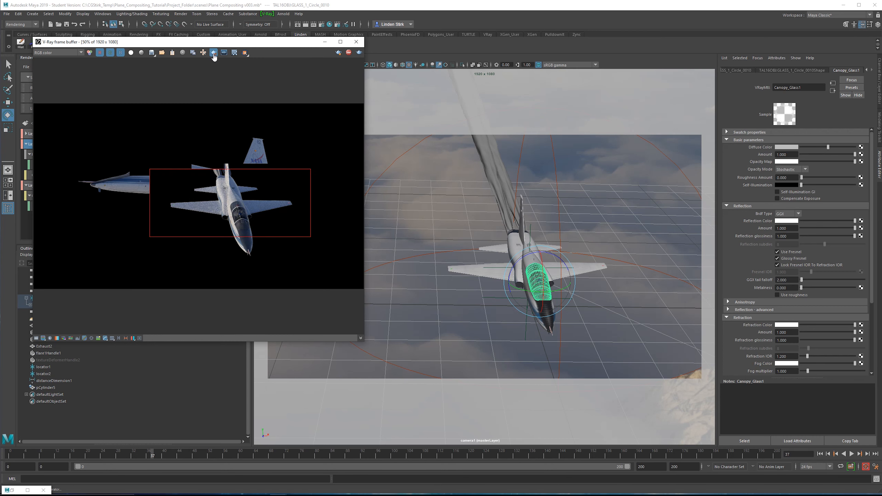
{"action": "left_click", "coordinate": [213, 53]}
{"action": "scroll", "coordinate": [257, 162], "scroll_direction": "up", "scroll_amount": 1}
{"action": "left_click_drag", "start_coordinate": [233, 173], "coordinate": [221, 109]}
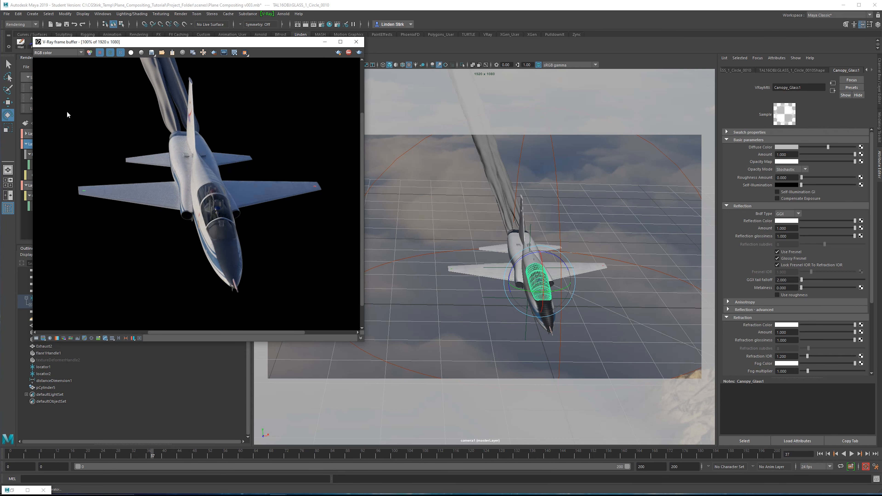
{"action": "left_click_drag", "start_coordinate": [162, 176], "coordinate": [130, 225]}
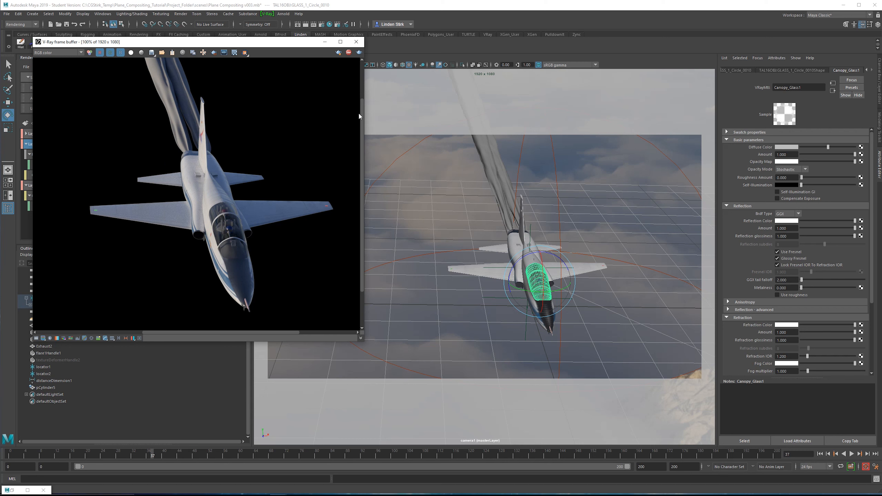
{"action": "left_click", "coordinate": [357, 42]}
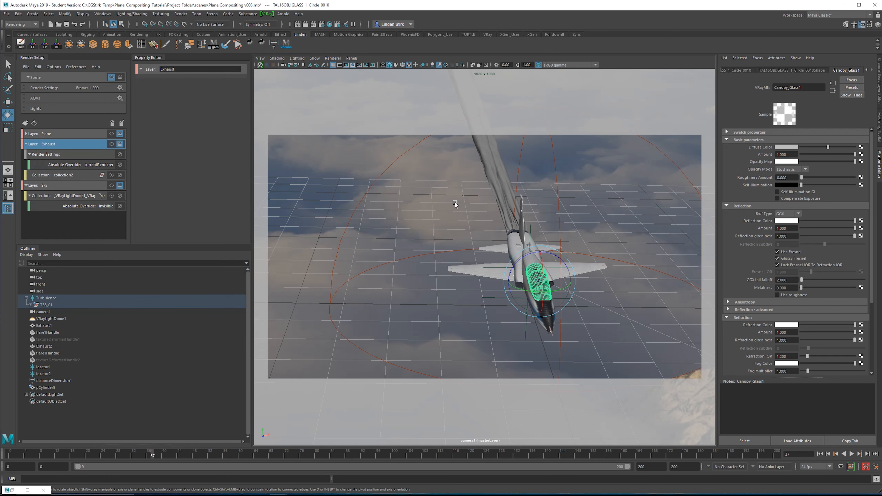
Create a directional light, move it beside the jet in the camera1 view and rotate it to shine toward the fuselage
{"action": "left_click", "coordinate": [32, 14]}
{"action": "left_click", "coordinate": [32, 14]}
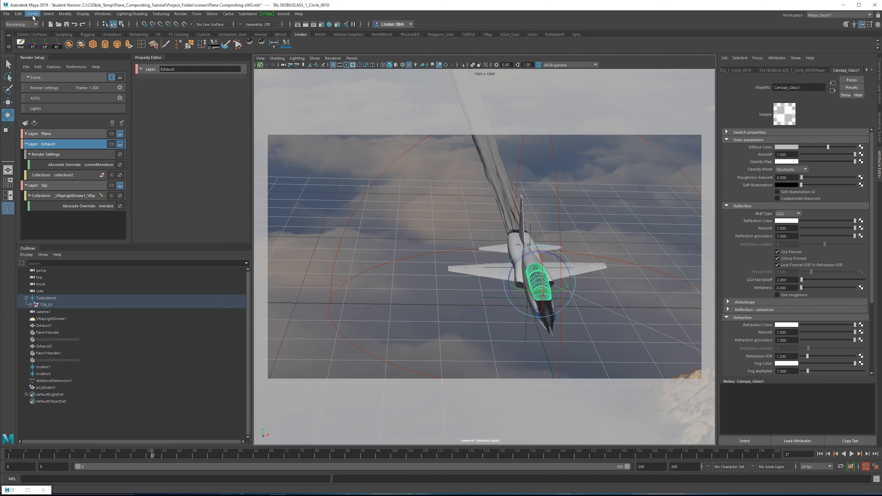
{"action": "left_click", "coordinate": [32, 14]}
{"action": "mouse_move", "coordinate": [69, 45]}
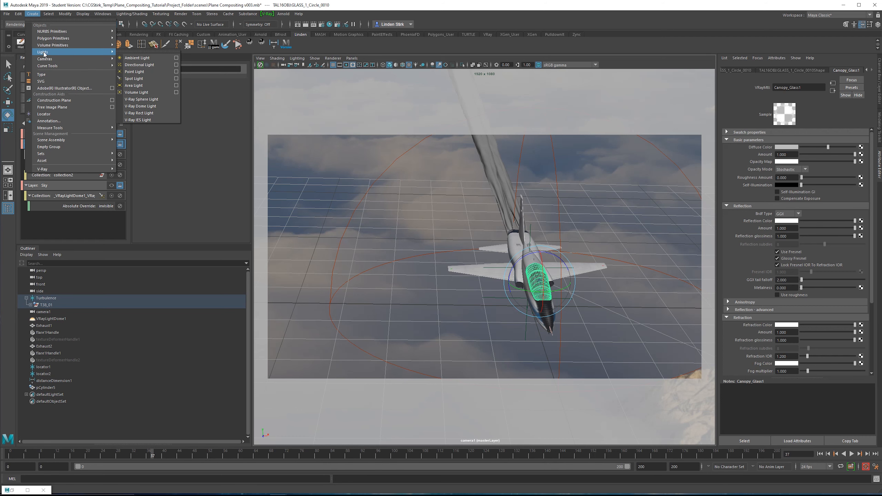
{"action": "left_click", "coordinate": [147, 71]}
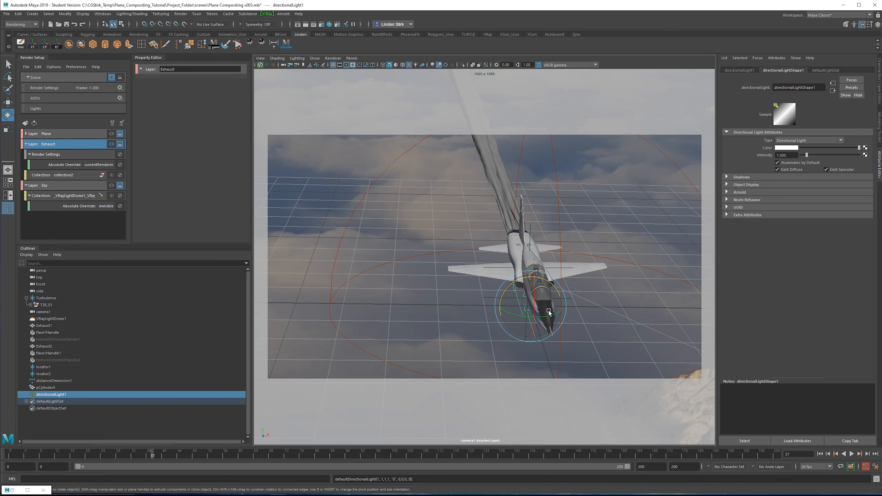
{"action": "left_click_drag", "start_coordinate": [548, 315], "coordinate": [407, 289]}
{"action": "key", "text": "w"}
{"action": "key", "text": "e"}
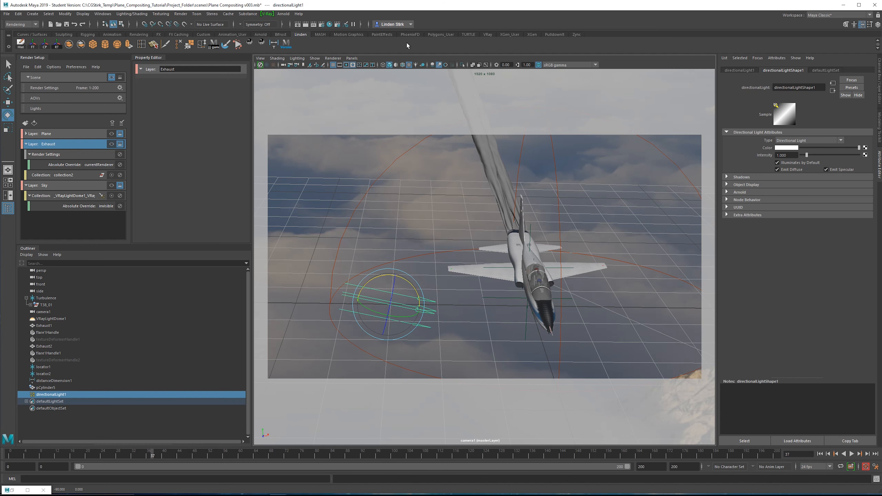
Start an interactive V-Ray render, fine-tune the directional light's rotation and set its intensity to 0.5
{"action": "left_click", "coordinate": [313, 24]}
{"action": "scroll", "coordinate": [229, 213], "scroll_direction": "down", "scroll_amount": 1}
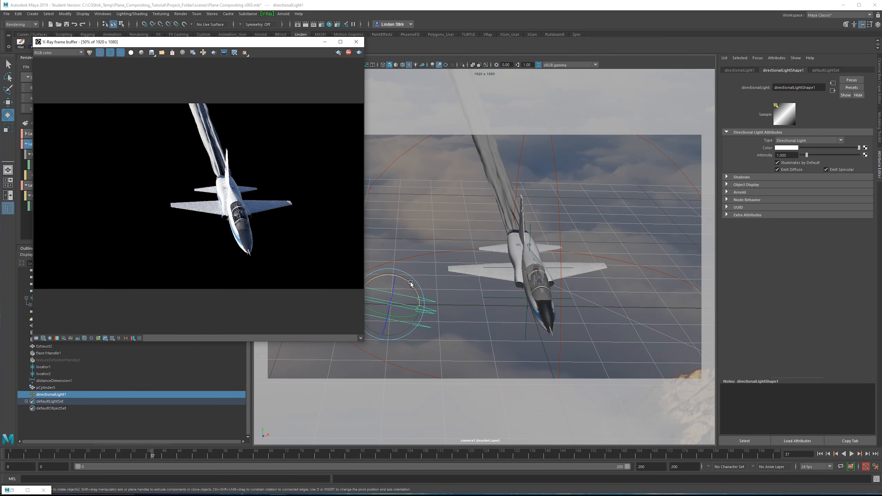
{"action": "left_click_drag", "start_coordinate": [412, 286], "coordinate": [409, 284]}
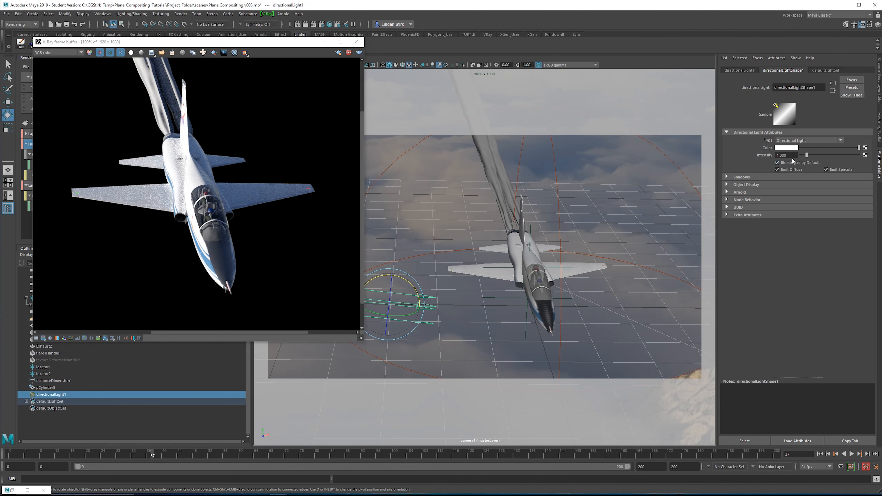
{"action": "left_click_drag", "start_coordinate": [792, 156], "coordinate": [754, 156]}
{"action": "type", "text": "0.5"}
{"action": "key", "text": "Return"}
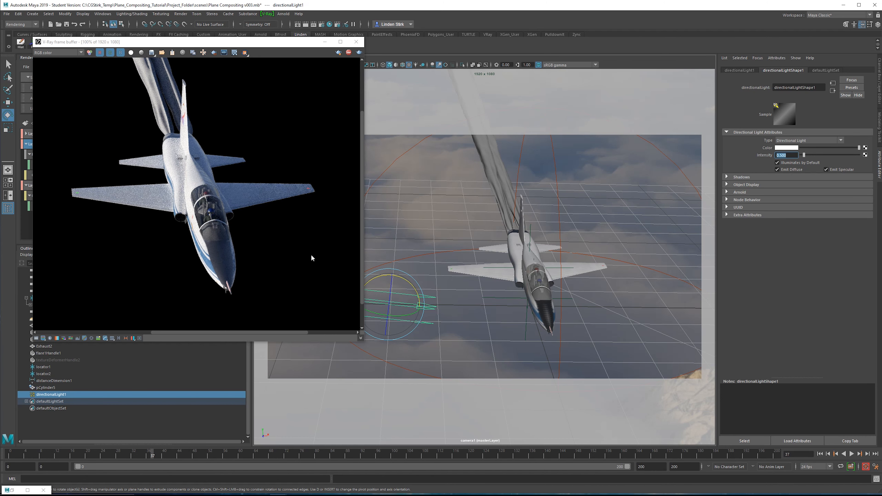
Compare the jet render with the directional light's Illuminates by Default off and on, leave it on and close the frame buffer
{"action": "left_click", "coordinate": [790, 163]}
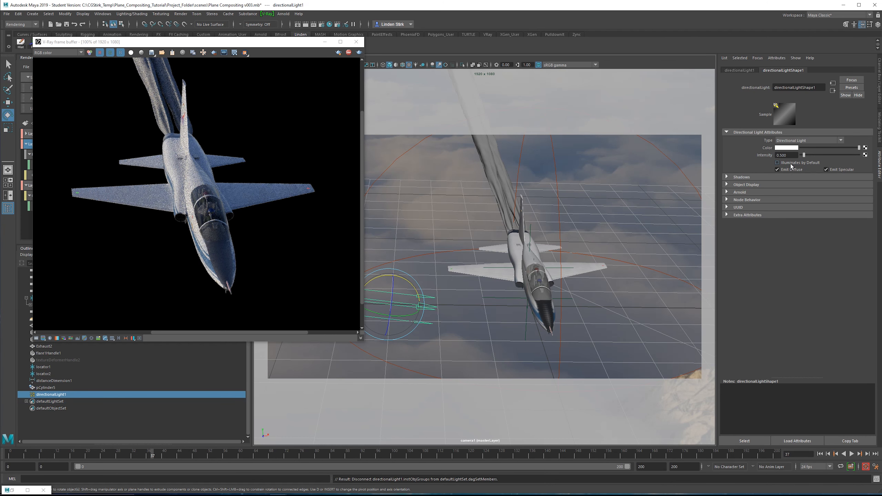
{"action": "left_click", "coordinate": [778, 162]}
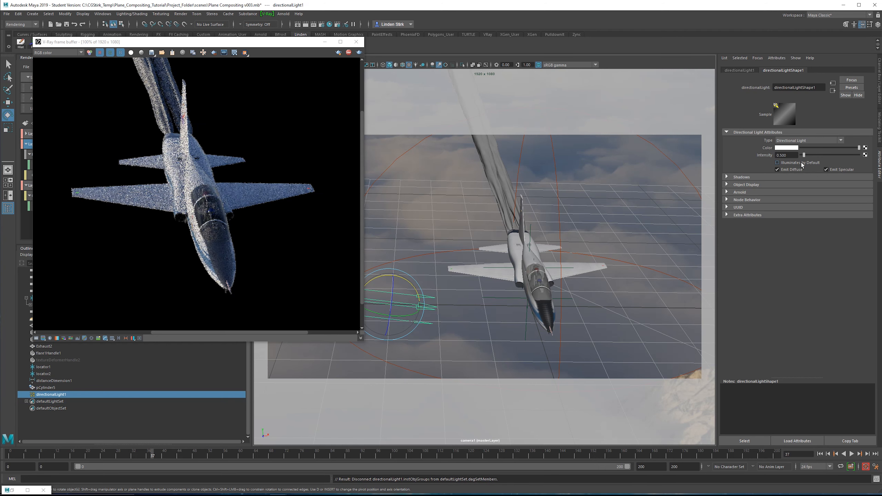
{"action": "scroll", "coordinate": [179, 185], "scroll_direction": "down", "scroll_amount": 1}
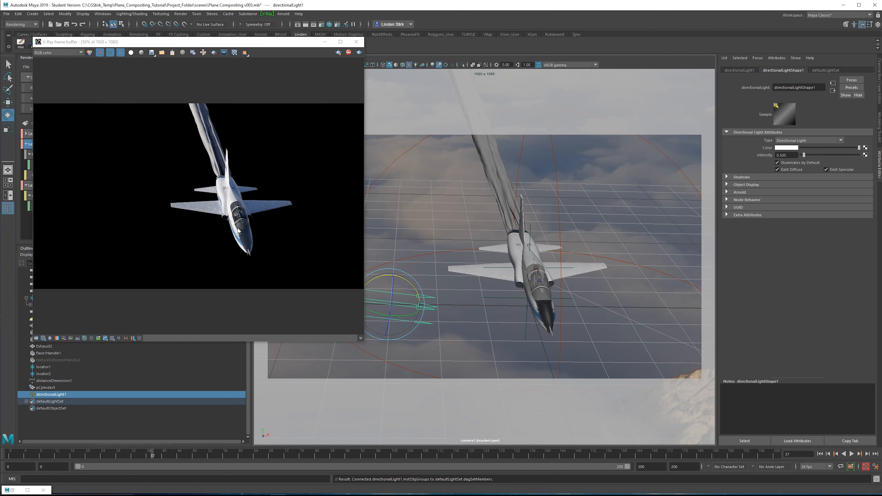
{"action": "scroll", "coordinate": [229, 234], "scroll_direction": "down", "scroll_amount": 1}
{"action": "scroll", "coordinate": [204, 182], "scroll_direction": "up", "scroll_amount": 1}
{"action": "left_click", "coordinate": [357, 42]}
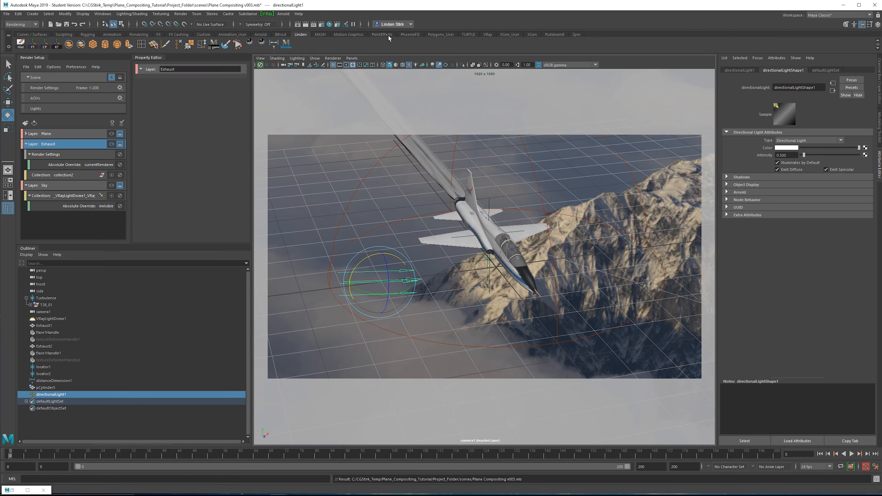
Set the render version label to v003, review the V-Ray sampler settings and select the Plane render layer
{"action": "left_click", "coordinate": [323, 24]}
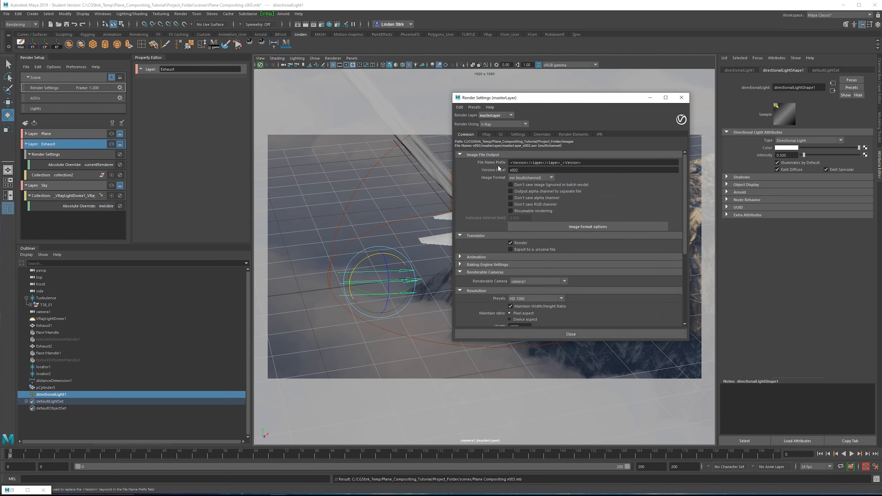
{"action": "left_click", "coordinate": [521, 169]}
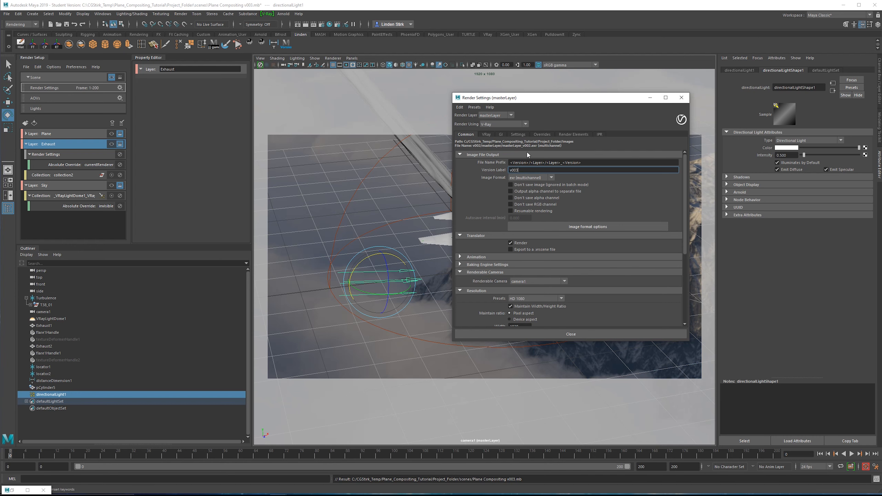
{"action": "left_click", "coordinate": [486, 134]}
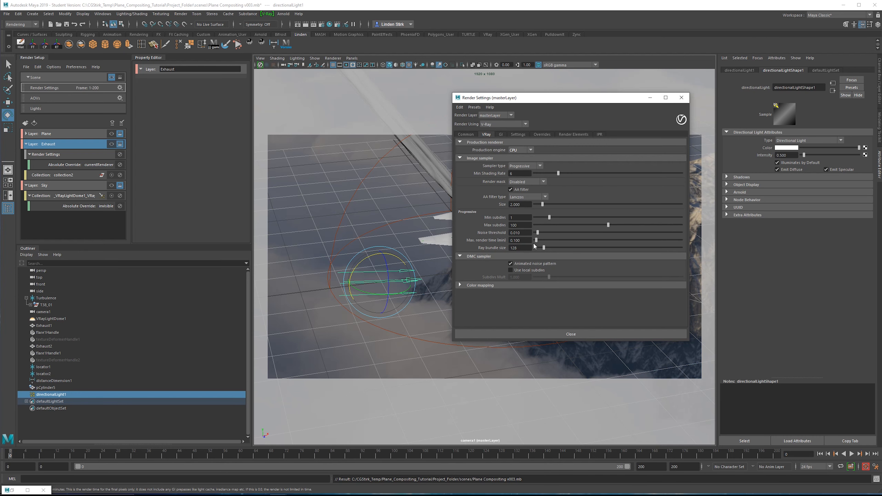
{"action": "left_click", "coordinate": [682, 98]}
{"action": "left_click", "coordinate": [120, 134]}
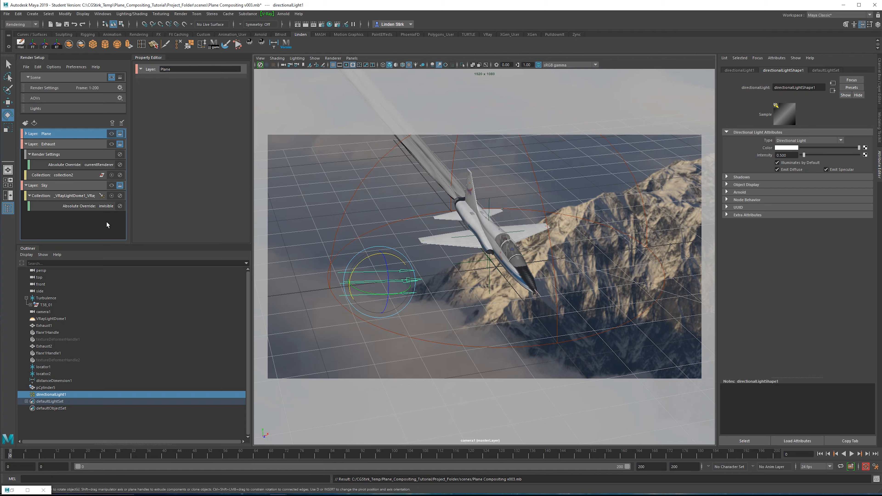
Switch to After Effects and add an adjustment layer named Color Correction at the top of the Plane_v002 composition
{"action": "key", "text": "alt+Tab"}
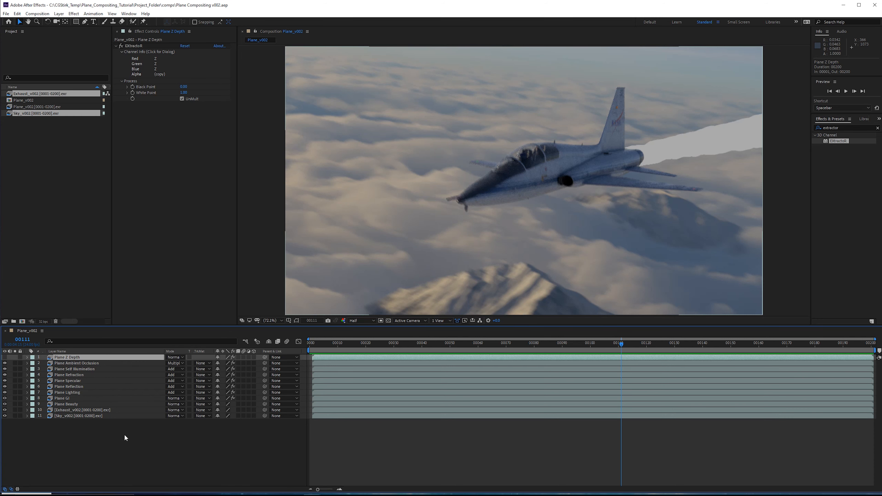
{"action": "right_click", "coordinate": [157, 444]}
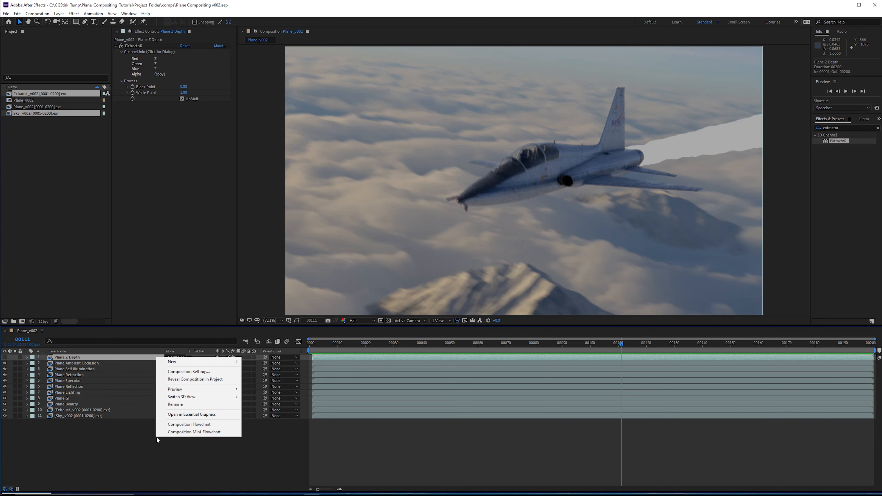
{"action": "mouse_move", "coordinate": [222, 362]}
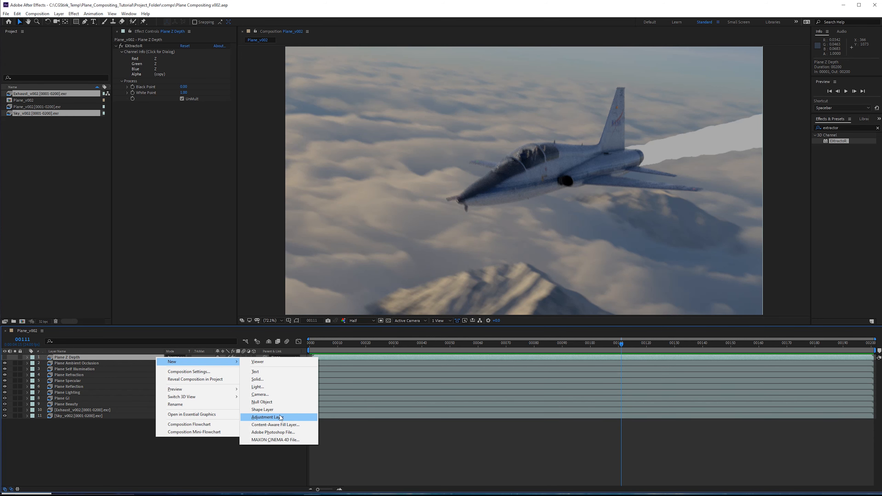
{"action": "left_click", "coordinate": [271, 417]}
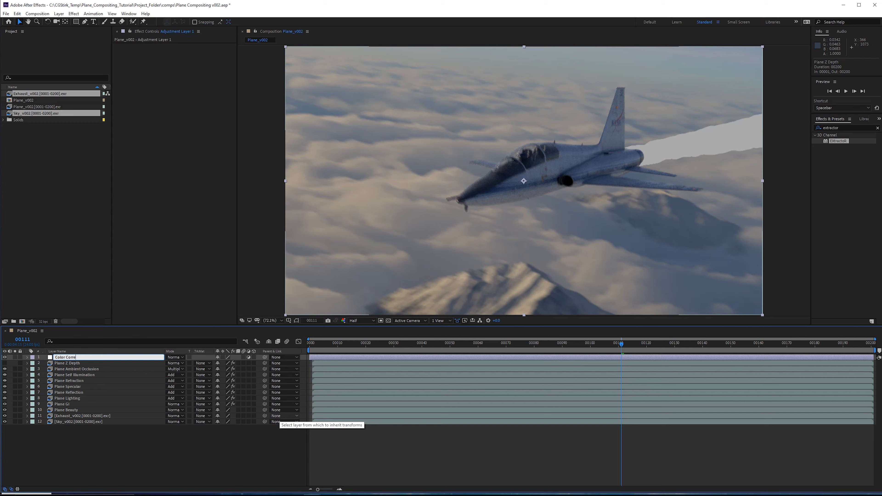
{"action": "key", "text": "Return"}
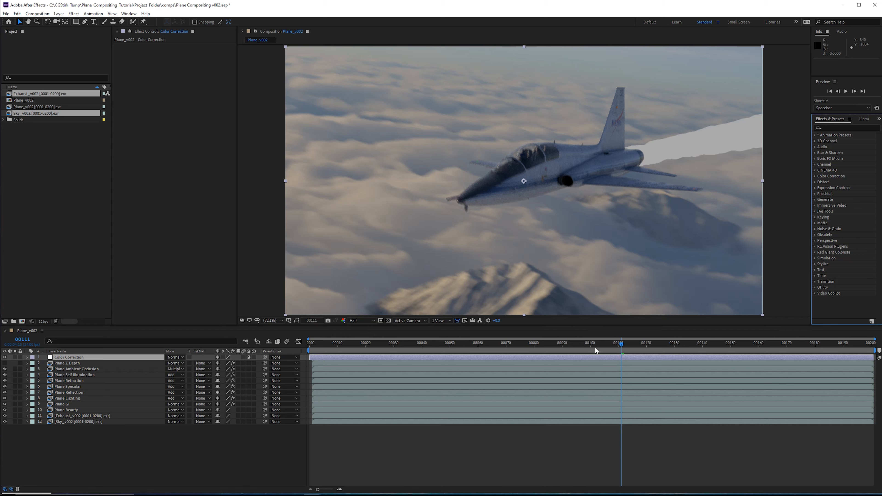
Switch back to Maya and render frame 162 of the jet in V-Ray
{"action": "left_click", "coordinate": [279, 488]}
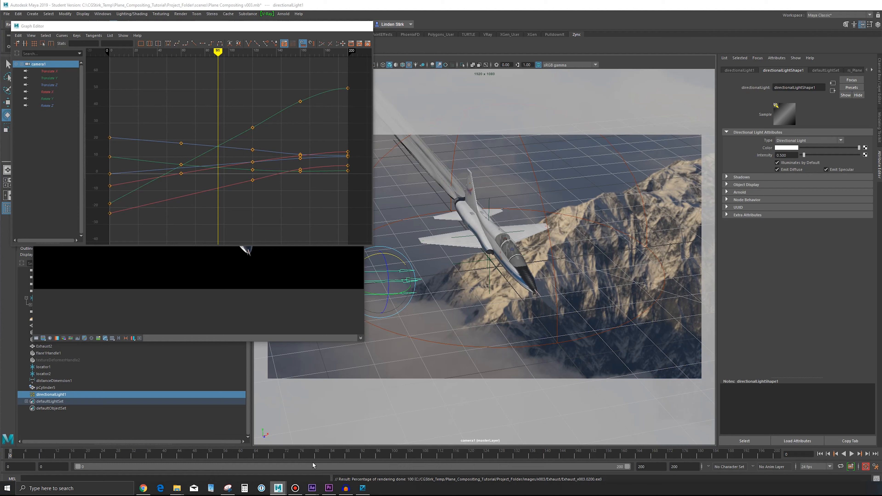
{"action": "left_click_drag", "start_coordinate": [388, 454], "coordinate": [631, 456]}
{"action": "left_click", "coordinate": [304, 25]}
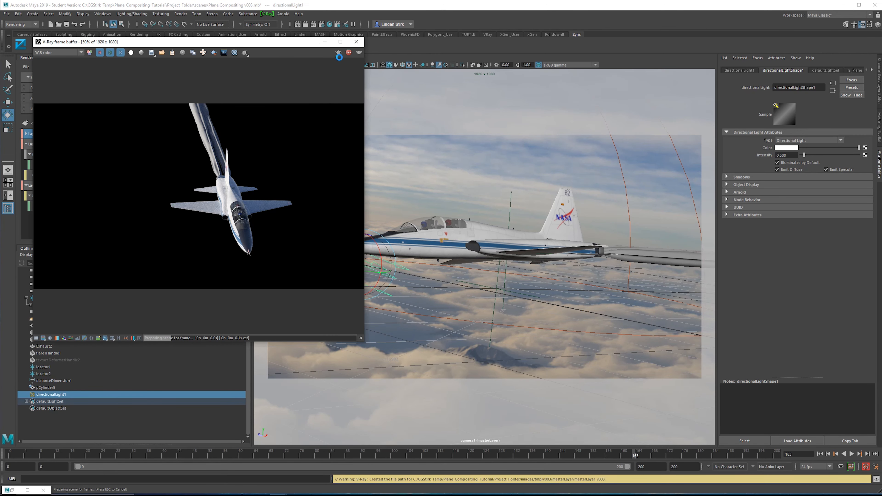
Enable the Curve and White Balance corrections in the V-Ray frame buffer and set the white balance temperature to 8755
{"action": "left_click", "coordinate": [338, 52]}
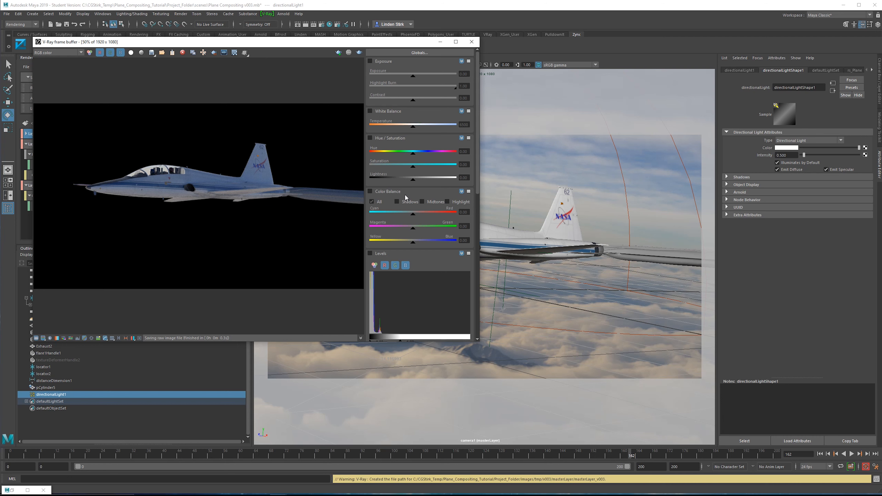
{"action": "scroll", "coordinate": [405, 198], "scroll_direction": "down", "scroll_amount": 5}
{"action": "left_click", "coordinate": [370, 162]}
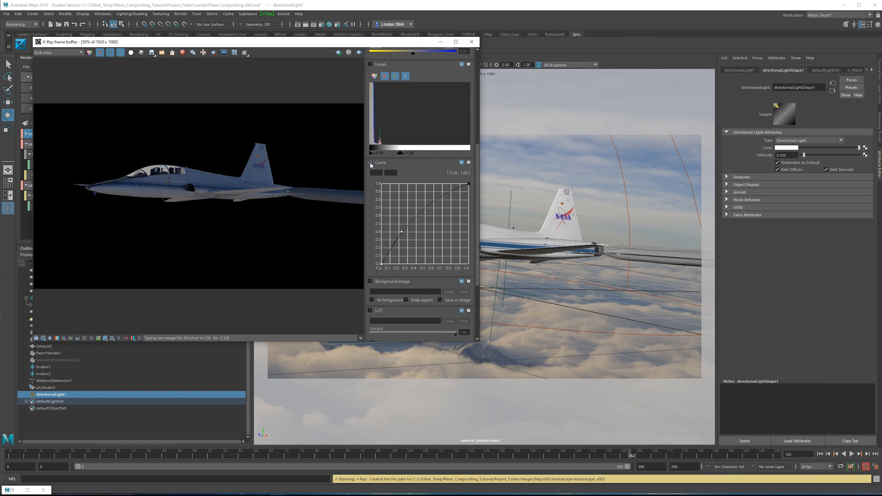
{"action": "left_click_drag", "start_coordinate": [477, 167], "coordinate": [478, 58]}
{"action": "left_click", "coordinate": [370, 111]}
{"action": "left_click_drag", "start_coordinate": [413, 128], "coordinate": [442, 128]}
{"action": "scroll", "coordinate": [86, 174], "scroll_direction": "up", "scroll_amount": 1}
{"action": "left_click_drag", "start_coordinate": [208, 187], "coordinate": [149, 191]}
{"action": "scroll", "coordinate": [269, 188], "scroll_direction": "down", "scroll_amount": 1}
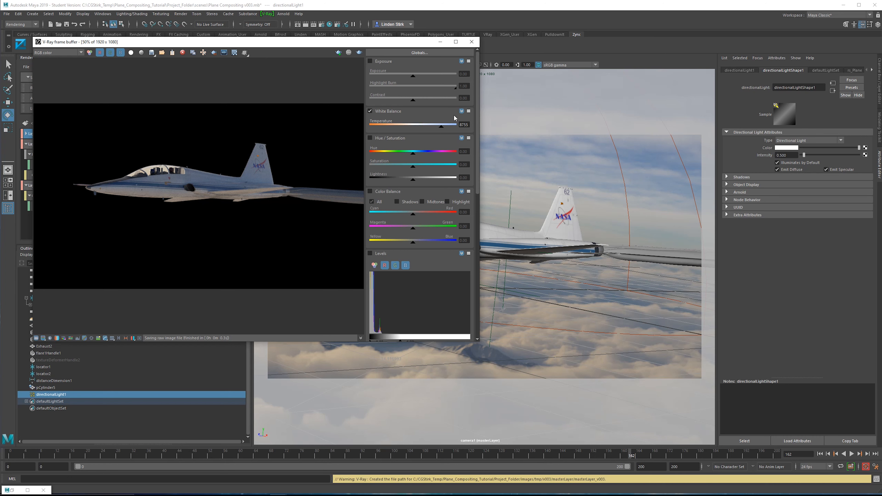
Save the global colour corrections as a LUT file (*.cube) named Plane v003 in the project's comps folder
{"action": "left_click", "coordinate": [420, 53]}
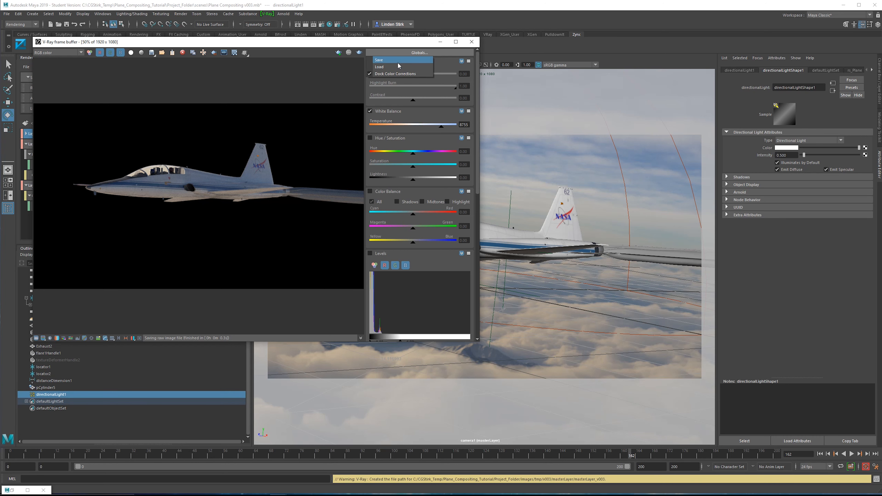
{"action": "left_click", "coordinate": [397, 62]}
{"action": "left_click", "coordinate": [350, 278]}
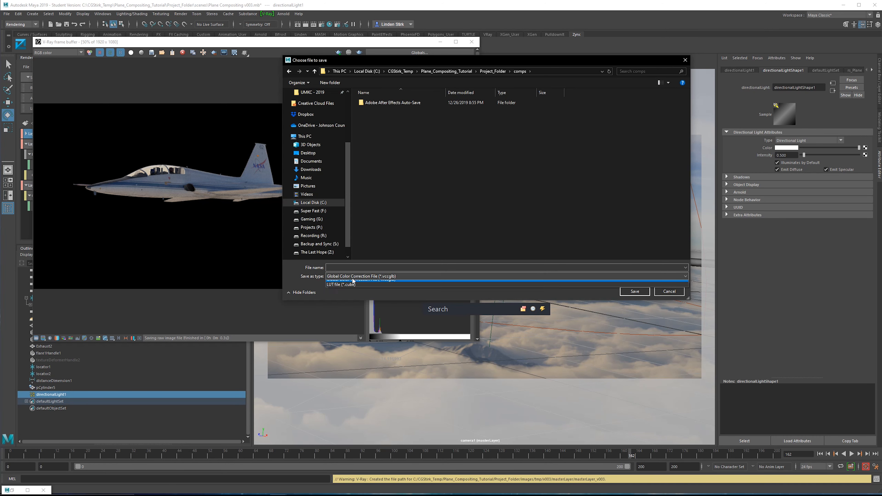
{"action": "left_click", "coordinate": [349, 290]}
{"action": "left_click", "coordinate": [349, 268]}
{"action": "type", "text": "Plane v003"}
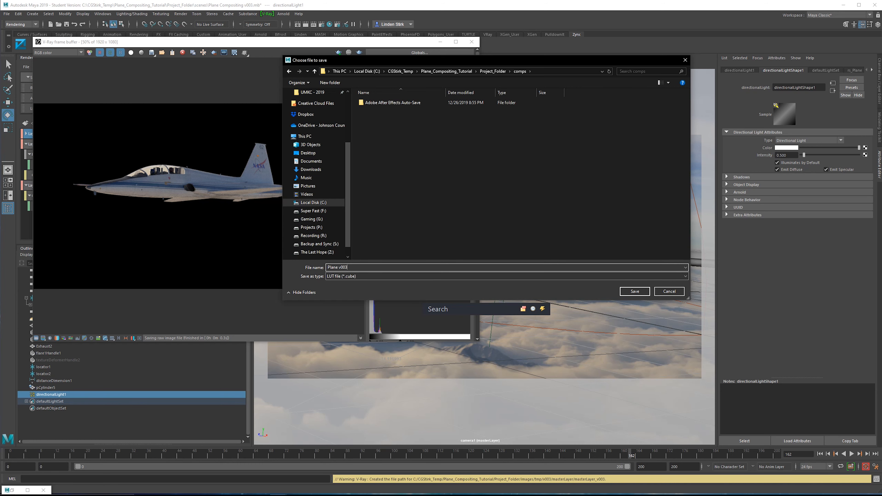
{"action": "left_click", "coordinate": [353, 277]}
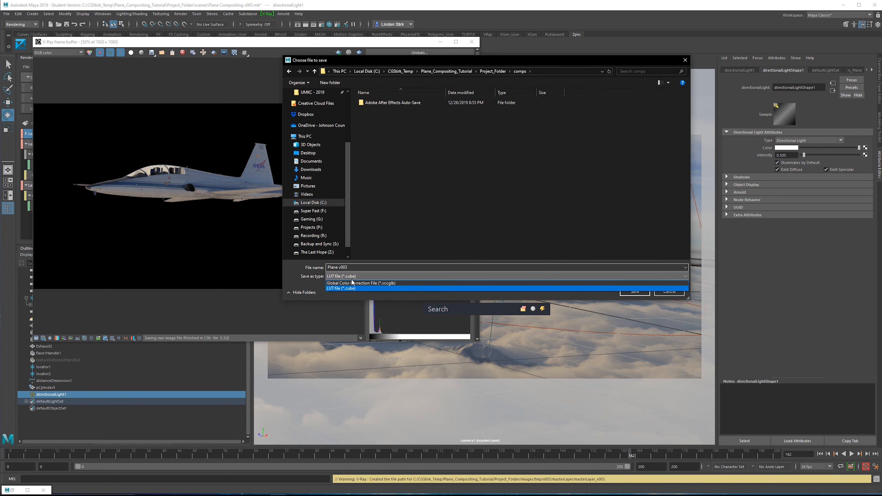
{"action": "left_click", "coordinate": [361, 290]}
{"action": "left_click", "coordinate": [635, 291]}
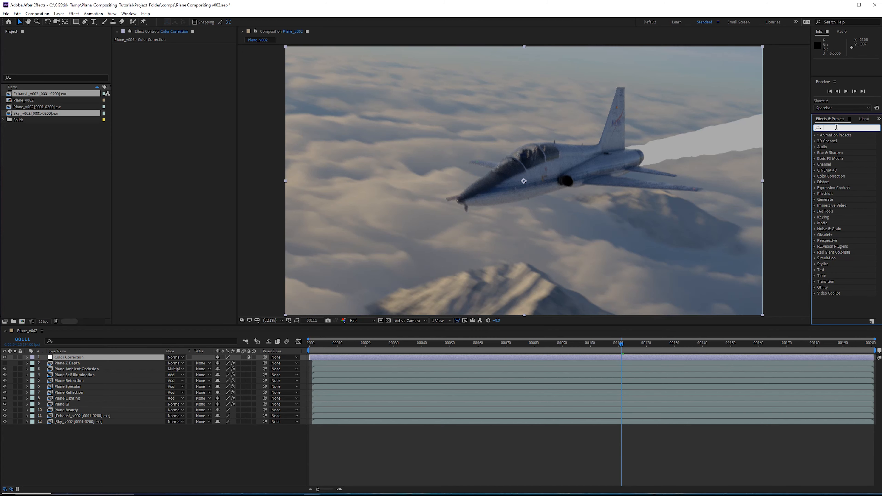
In After Effects, add the Apply Color LUT effect to the Color Correction layer and load Plane v003.cube
{"action": "type", "text": "lut"}
{"action": "left_click_drag", "start_coordinate": [845, 188], "coordinate": [436, 165]}
{"action": "double_click", "coordinate": [174, 96]}
{"action": "double_click", "coordinate": [174, 96]}
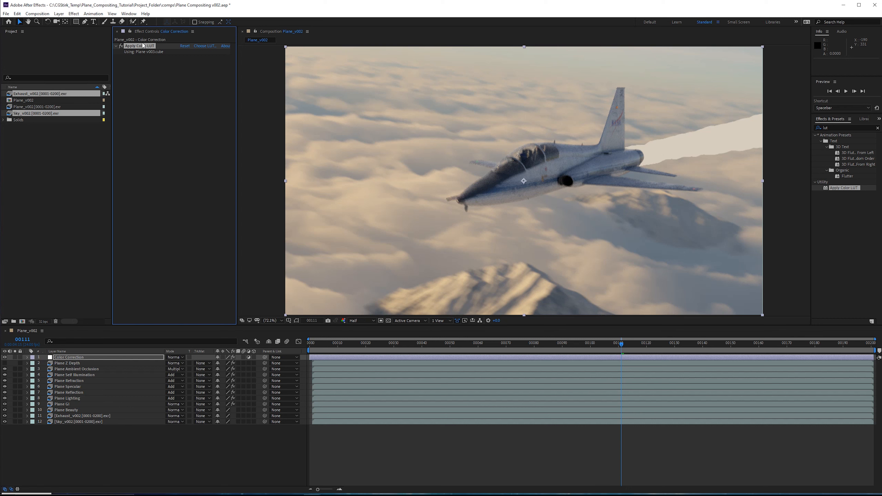
Compare the image with and without the Apply Color LUT effect on the Color Correction layer, leaving the effect disabled
{"action": "left_click", "coordinate": [121, 46]}
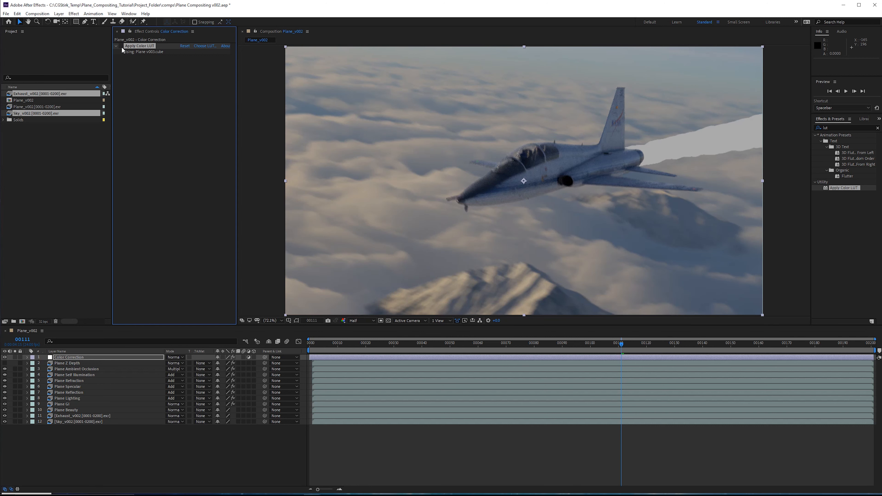
{"action": "left_click", "coordinate": [121, 45]}
{"action": "left_click", "coordinate": [145, 50]}
{"action": "left_click", "coordinate": [146, 47]}
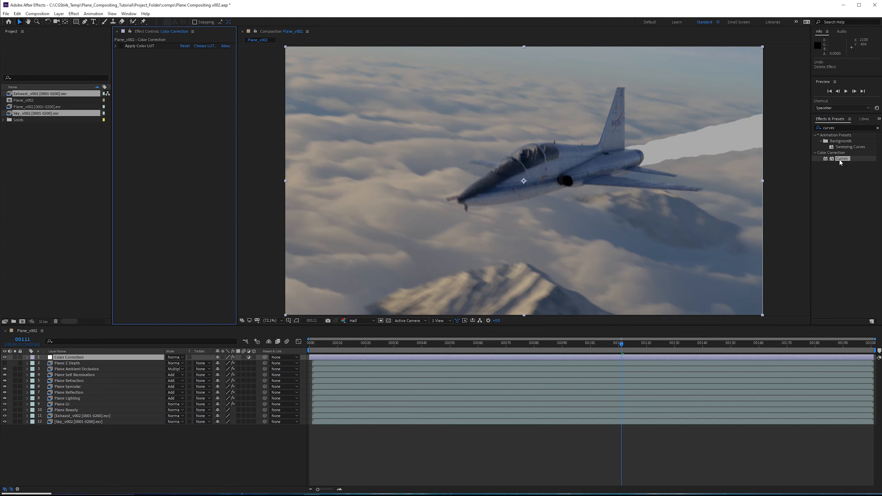
Add a Curves effect below Apply Color LUT, shape an S-curve on the RGB channel, and slightly lower the Red channel's shadows
{"action": "left_click_drag", "start_coordinate": [841, 161], "coordinate": [176, 104]}
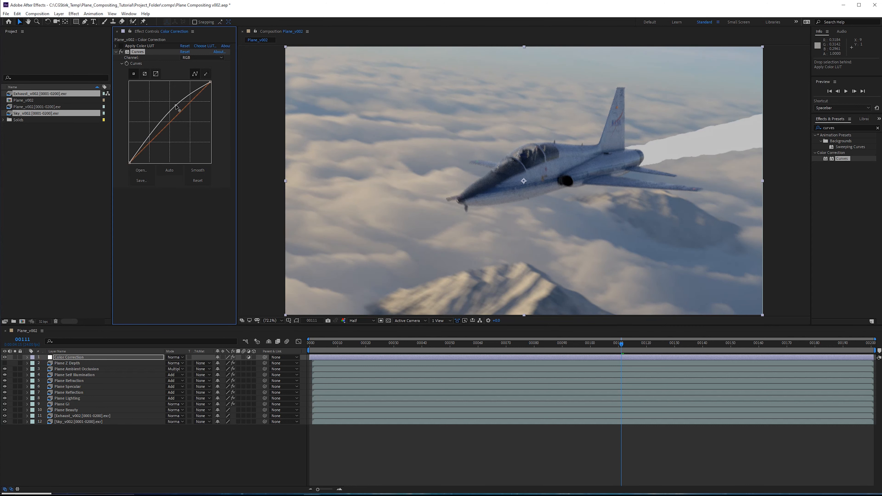
{"action": "left_click_drag", "start_coordinate": [147, 141], "coordinate": [151, 141]}
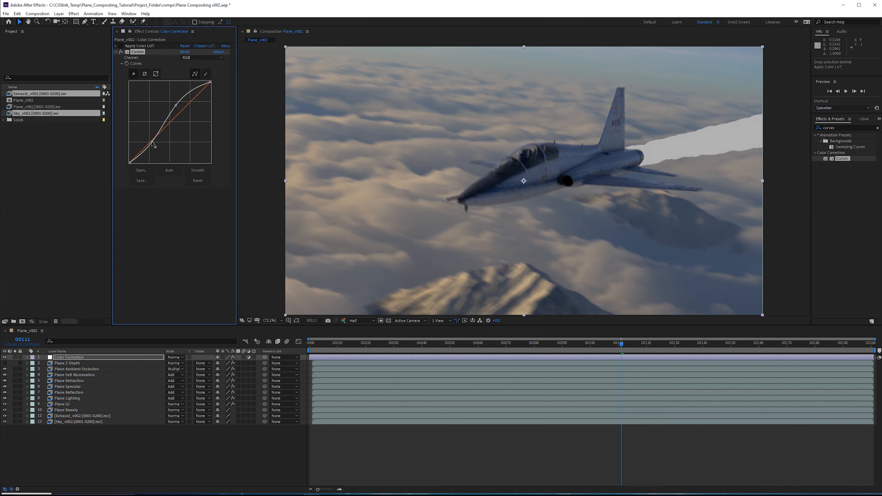
{"action": "left_click", "coordinate": [202, 57]}
{"action": "left_click", "coordinate": [195, 72]}
{"action": "left_click_drag", "start_coordinate": [147, 144], "coordinate": [154, 144]}
{"action": "left_click_drag", "start_coordinate": [185, 112], "coordinate": [183, 110]}
{"action": "left_click", "coordinate": [120, 56]}
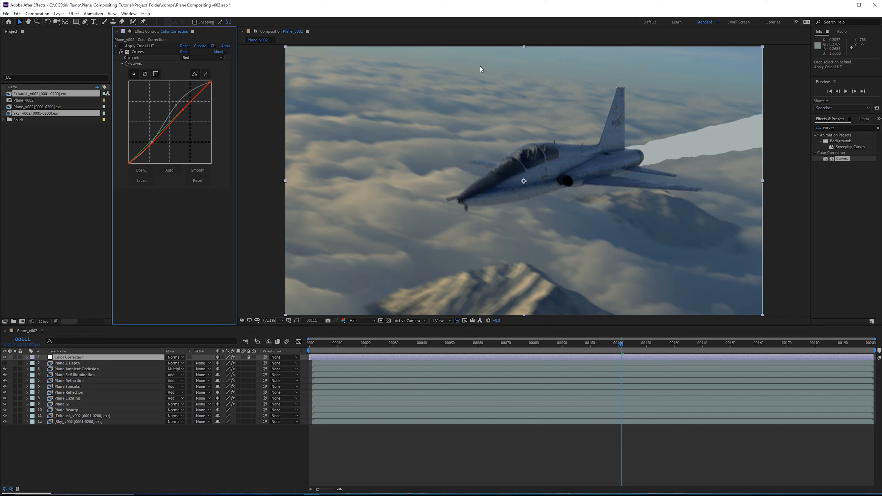
Add the Lumetri Color effect below Curves and enable its High Dynamic Range option
{"action": "left_click", "coordinate": [851, 127]}
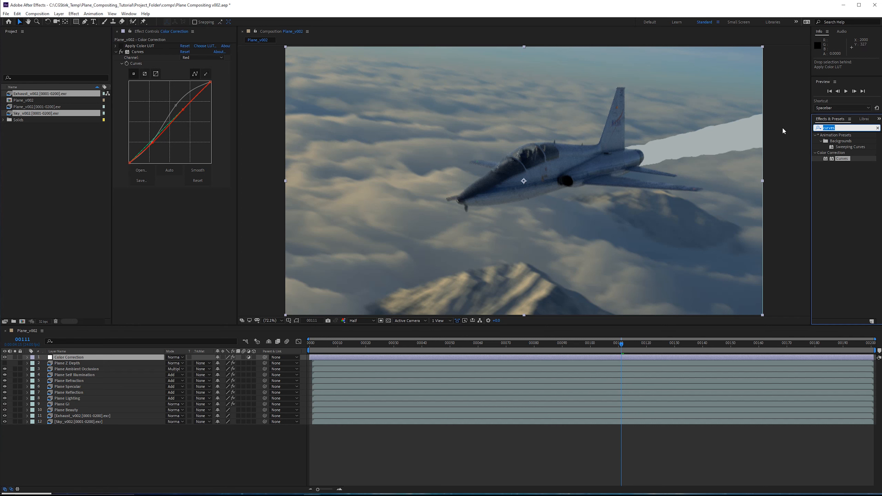
{"action": "type", "text": "lumetri"}
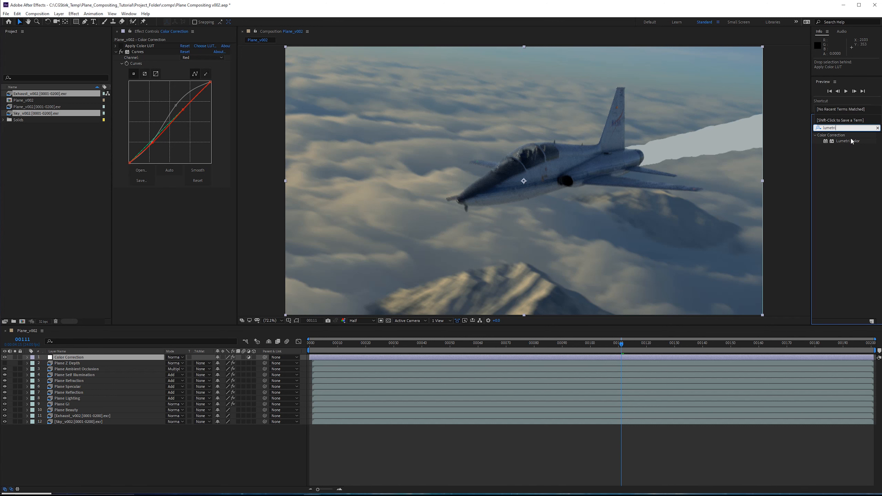
{"action": "left_click_drag", "start_coordinate": [840, 142], "coordinate": [197, 236]}
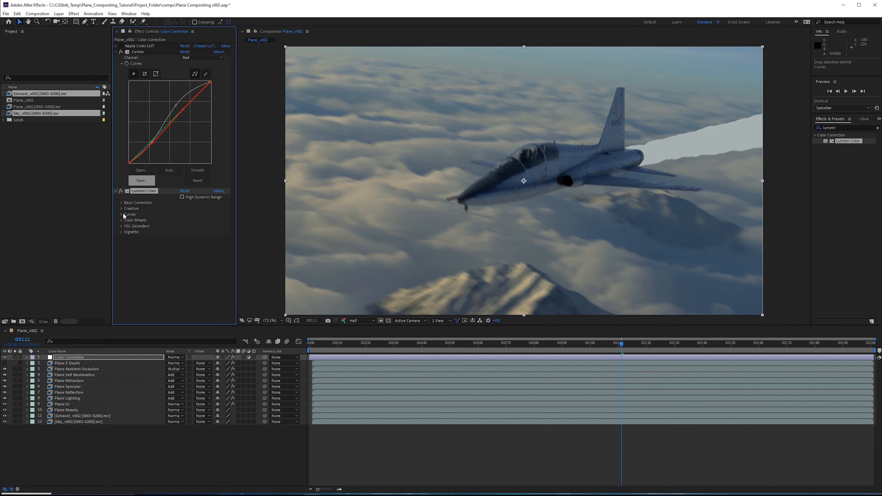
{"action": "left_click", "coordinate": [121, 202]}
{"action": "left_click", "coordinate": [181, 197]}
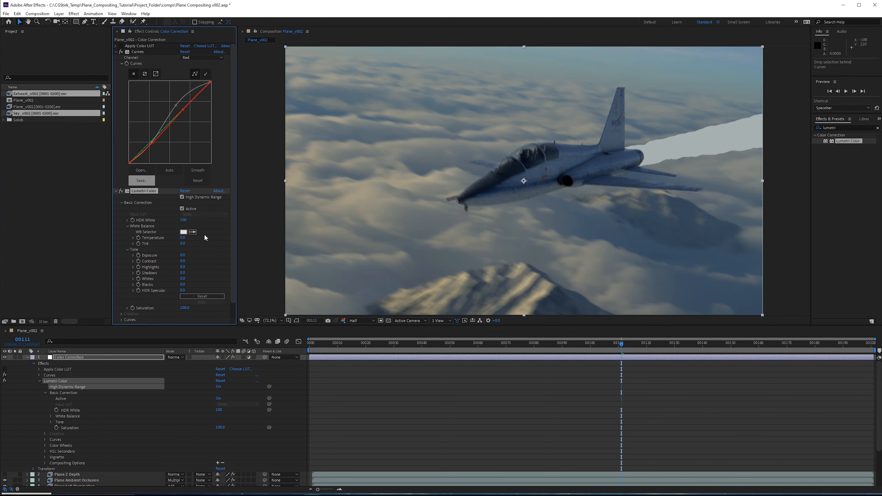
Set the Lumetri Color white balance temperature to 90
{"action": "scroll", "coordinate": [216, 237], "scroll_direction": "down", "scroll_amount": 1}
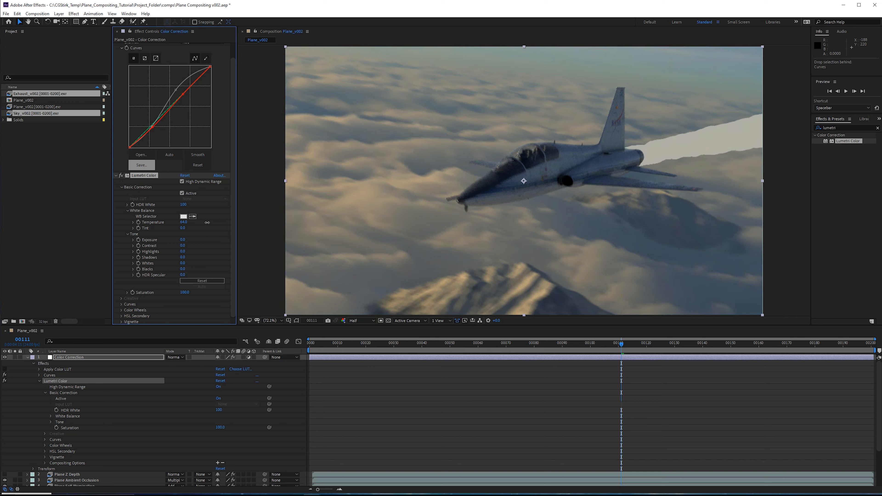
{"action": "left_click", "coordinate": [183, 223]}
{"action": "type", "text": "90"}
{"action": "key", "text": "Return"}
{"action": "left_click_drag", "start_coordinate": [517, 262], "coordinate": [497, 251]}
In Lumetri Color's tone settings, set Shadows to 30 and Contrast to 40
{"action": "left_click_drag", "start_coordinate": [183, 257], "coordinate": [587, 242]}
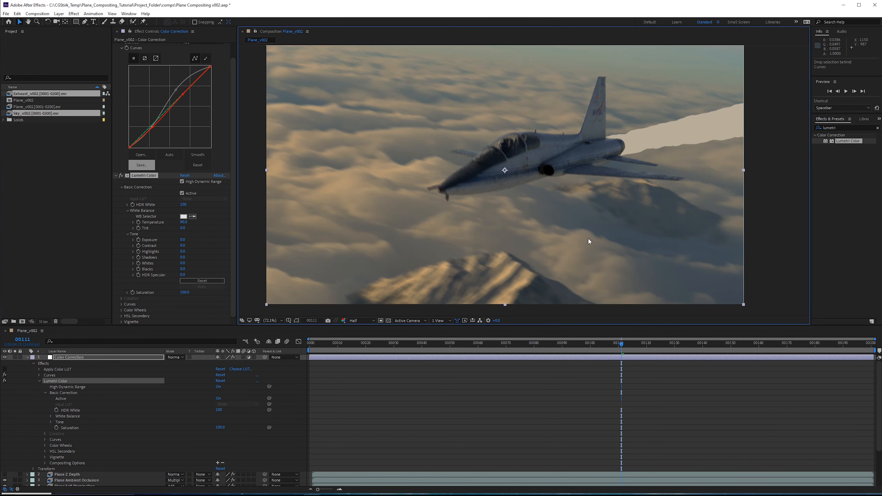
{"action": "key", "text": "ctrl+z"}
{"action": "left_click_drag", "start_coordinate": [184, 257], "coordinate": [291, 237]}
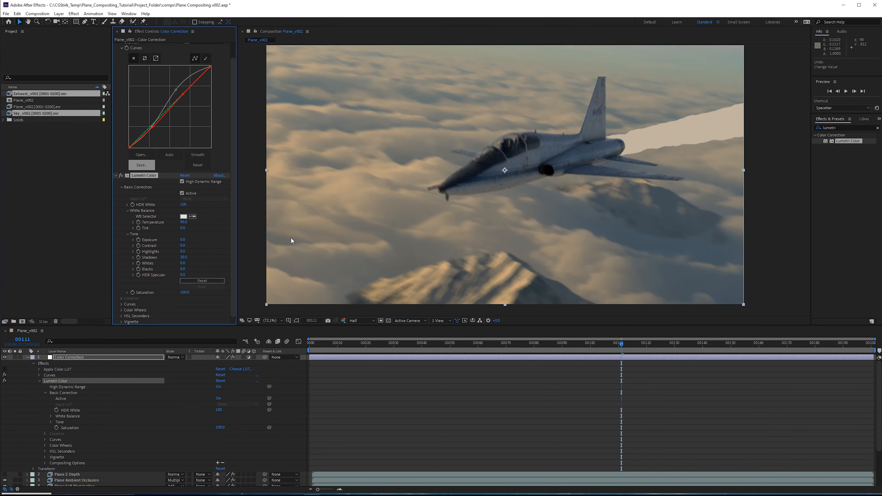
{"action": "scroll", "coordinate": [152, 138], "scroll_direction": "up", "scroll_amount": 1}
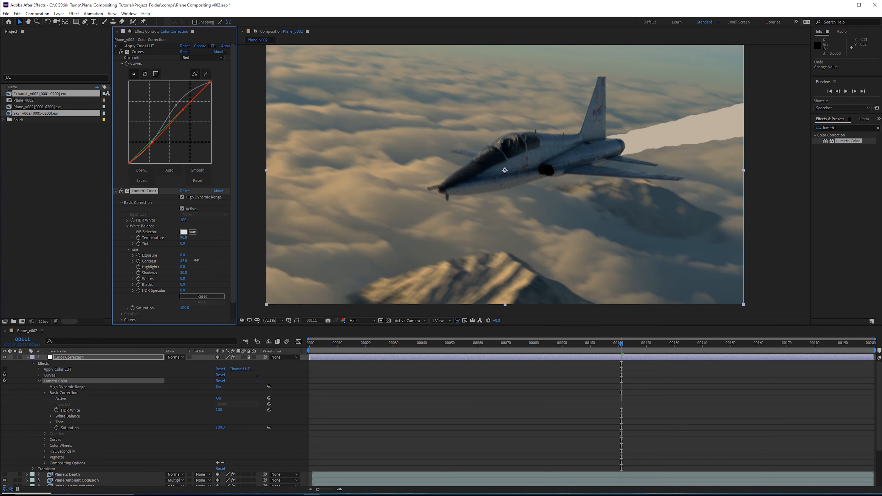
{"action": "left_click", "coordinate": [186, 261]}
{"action": "type", "text": "40"}
{"action": "key", "text": "Return"}
Go to frame 187 and examine the pixel values of the bright clouds in the sky's upper-left area
{"action": "left_click_drag", "start_coordinate": [479, 191], "coordinate": [490, 209]}
{"action": "left_click_drag", "start_coordinate": [702, 345], "coordinate": [833, 352]}
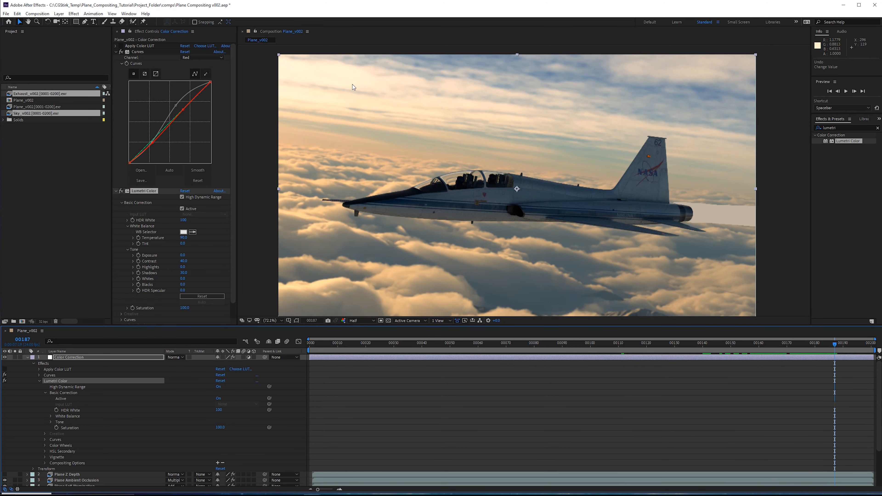
{"action": "scroll", "coordinate": [348, 84], "scroll_direction": "down", "scroll_amount": 1}
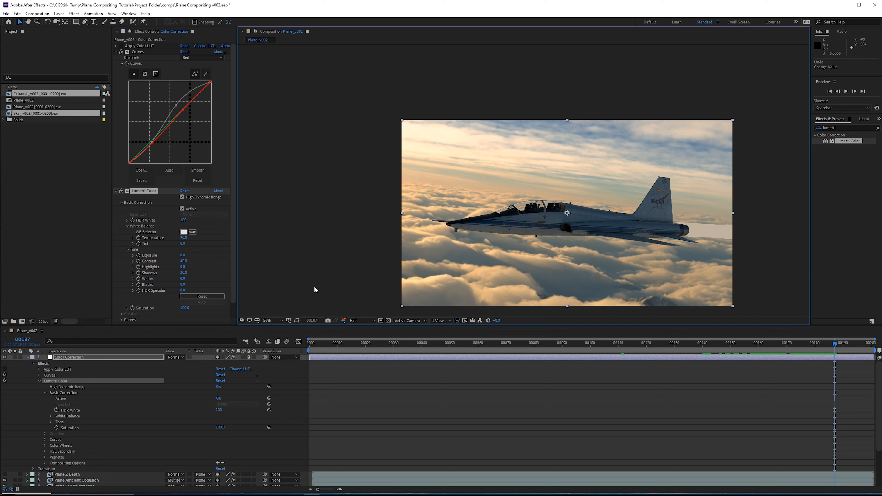
{"action": "left_click", "coordinate": [280, 321]}
{"action": "left_click", "coordinate": [276, 329]}
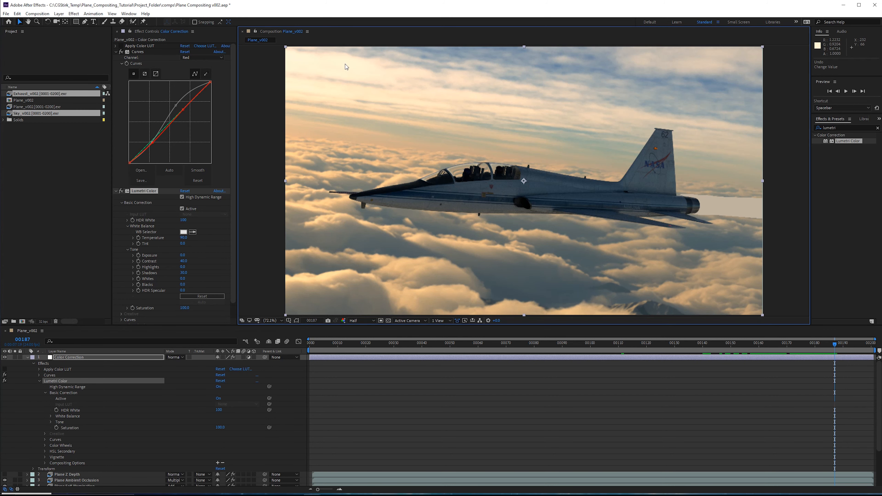
{"action": "scroll", "coordinate": [375, 73], "scroll_direction": "up", "scroll_amount": 1}
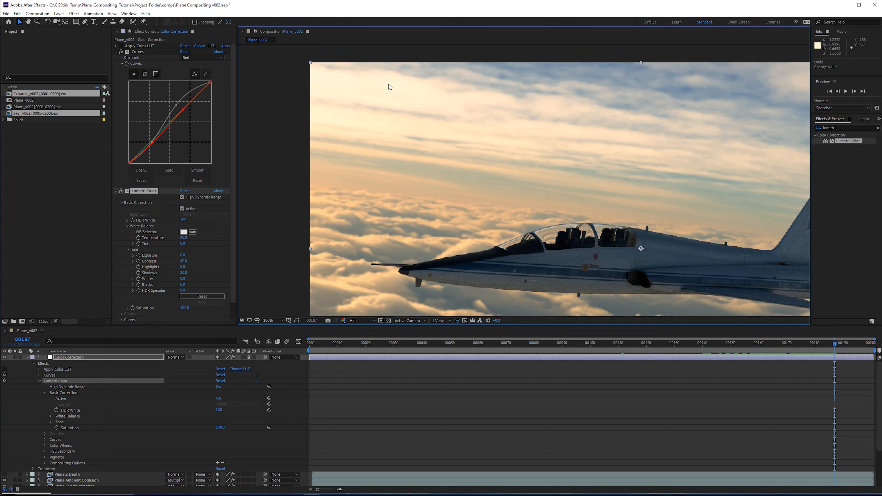
{"action": "left_click_drag", "start_coordinate": [395, 88], "coordinate": [477, 168]}
{"action": "scroll", "coordinate": [420, 155], "scroll_direction": "up", "scroll_amount": 1}
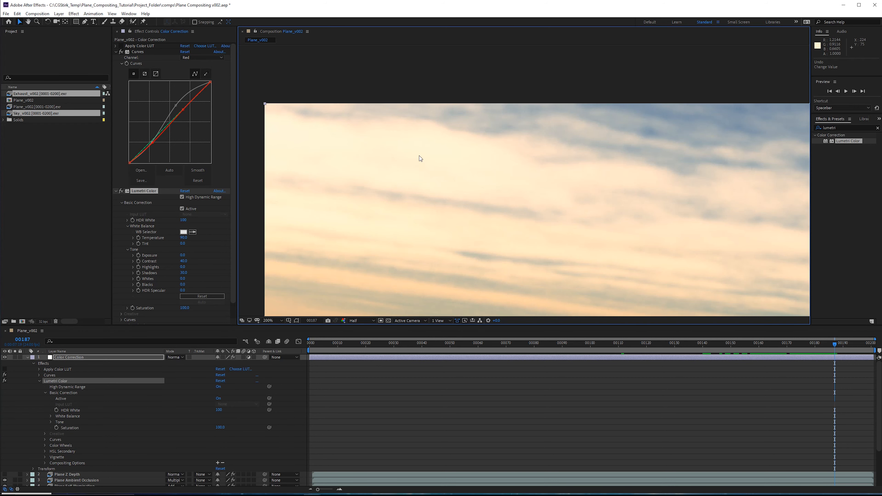
{"action": "left_click_drag", "start_coordinate": [420, 156], "coordinate": [479, 162]}
{"action": "scroll", "coordinate": [479, 164], "scroll_direction": "up", "scroll_amount": 1}
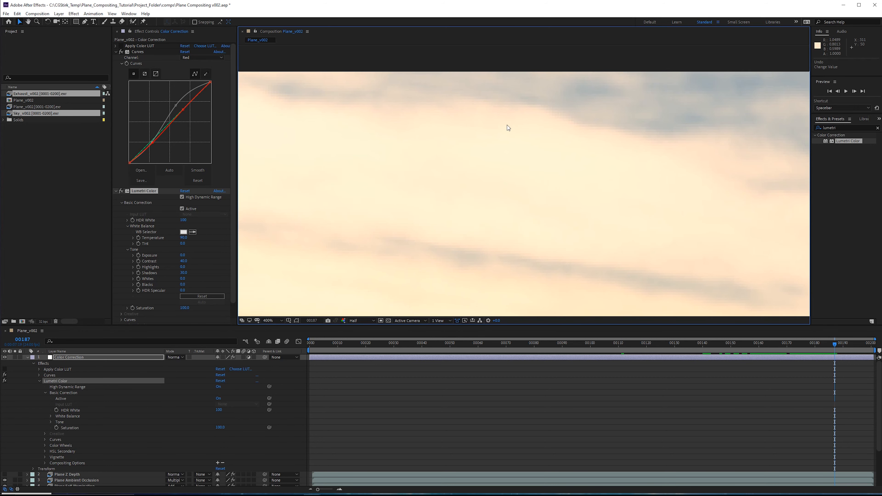
{"action": "left_click_drag", "start_coordinate": [507, 124], "coordinate": [577, 125]}
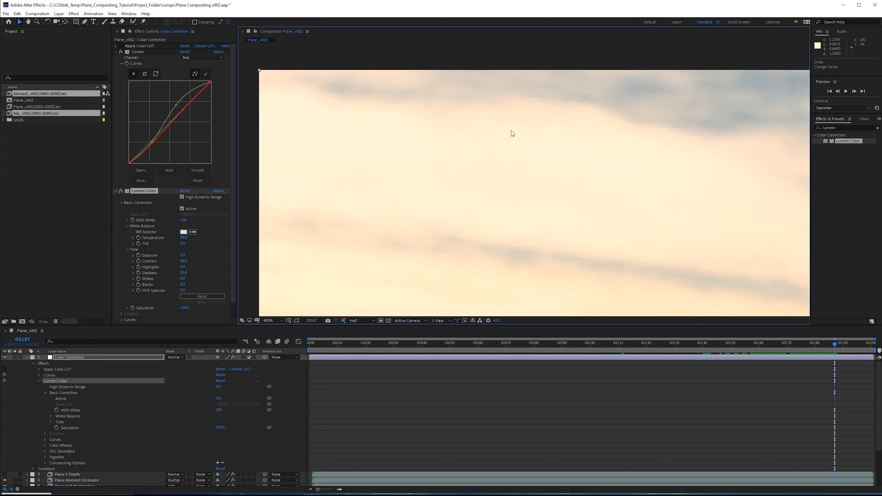
Try a steep contrast curve on the sky highlights with a second Curves effect below Lumetri Color, and delete that effect
{"action": "double_click", "coordinate": [848, 128]}
{"action": "type", "text": "curves"}
{"action": "left_click_drag", "start_coordinate": [842, 159], "coordinate": [146, 281]}
{"action": "mouse_move", "coordinate": [205, 225]}
{"action": "left_mouse_down"}
{"action": "mouse_move", "coordinate": [198, 208]}
{"action": "mouse_move", "coordinate": [194, 218]}
{"action": "left_mouse_up"}
{"action": "left_click_drag", "start_coordinate": [130, 298], "coordinate": [157, 305]}
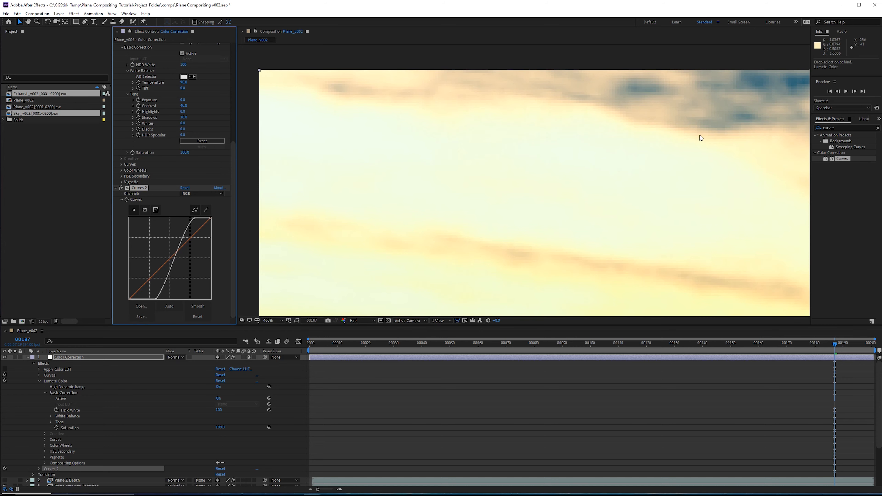
{"action": "left_click_drag", "start_coordinate": [691, 136], "coordinate": [569, 153]}
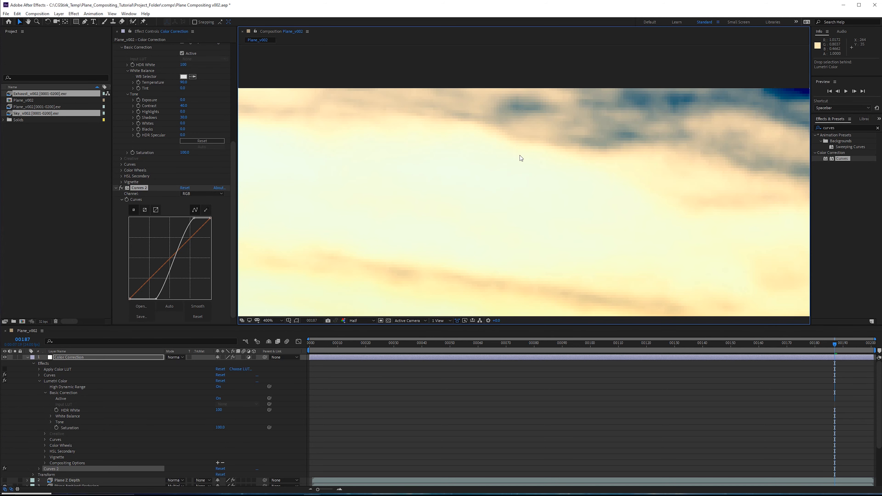
{"action": "left_click_drag", "start_coordinate": [467, 184], "coordinate": [479, 191]}
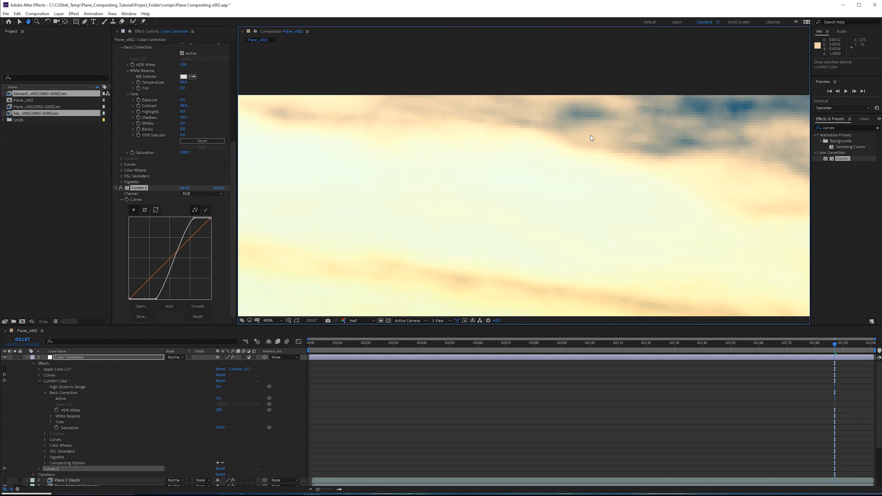
{"action": "left_click", "coordinate": [133, 188]}
{"action": "key", "text": "Delete"}
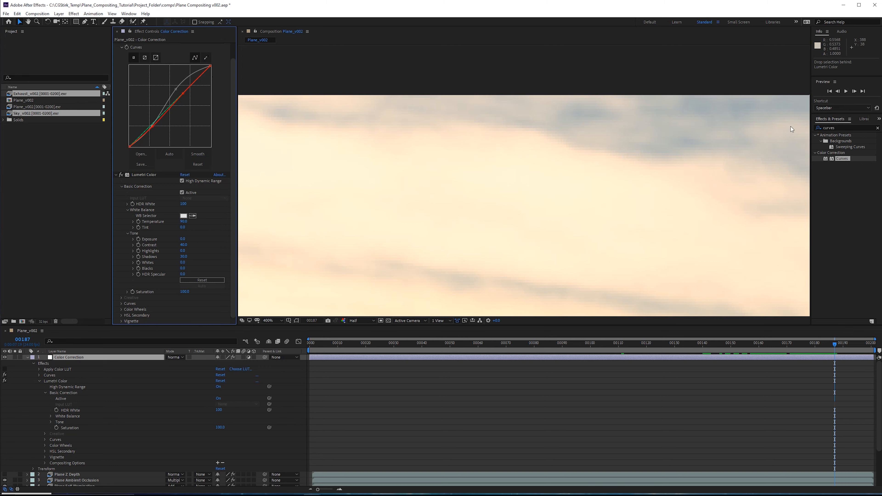
Add the HDR Highlight Compression effect below Lumetri Color and check the sky's highlights
{"action": "left_click", "coordinate": [848, 127]}
{"action": "key", "text": "ctrl+a"}
{"action": "type", "text": "hdr"}
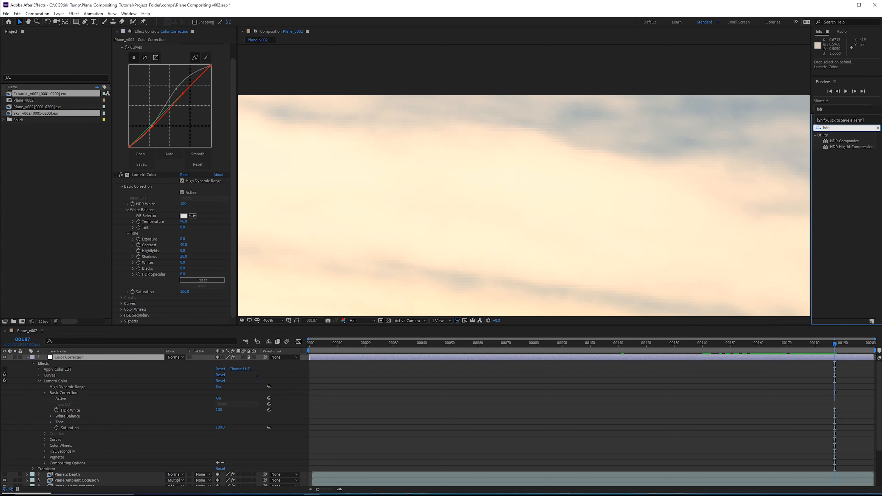
{"action": "left_click_drag", "start_coordinate": [833, 154], "coordinate": [178, 311]}
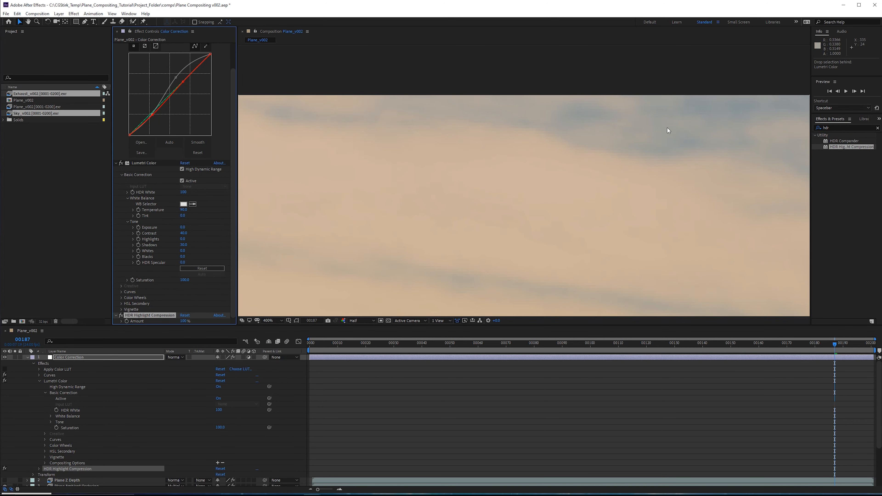
{"action": "left_click_drag", "start_coordinate": [745, 107], "coordinate": [607, 98]}
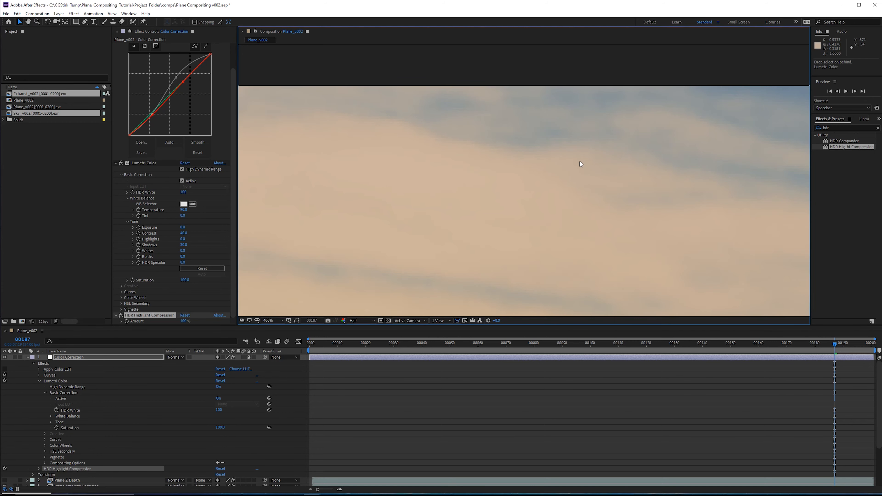
{"action": "scroll", "coordinate": [652, 148], "scroll_direction": "down", "scroll_amount": 2}
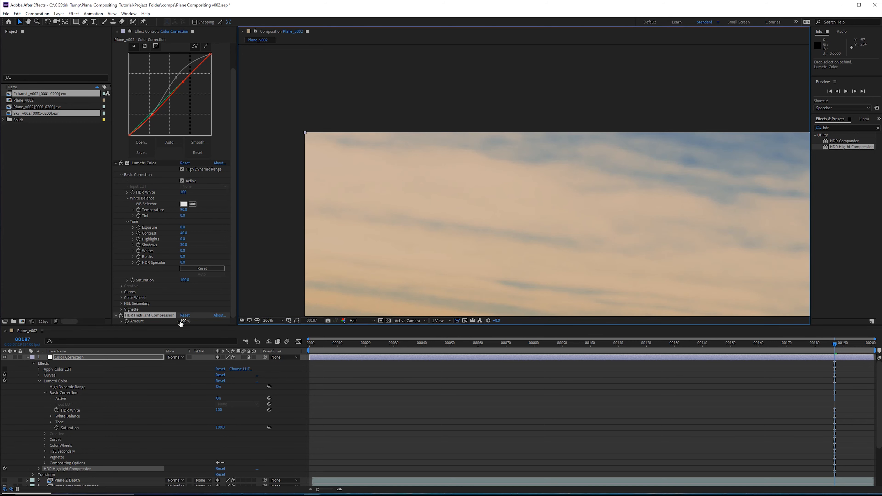
Reduce the HDR Highlight Compression amount and slightly soften the upper part of the RGB curve in the Curves effect
{"action": "left_click_drag", "start_coordinate": [181, 323], "coordinate": [185, 325]}
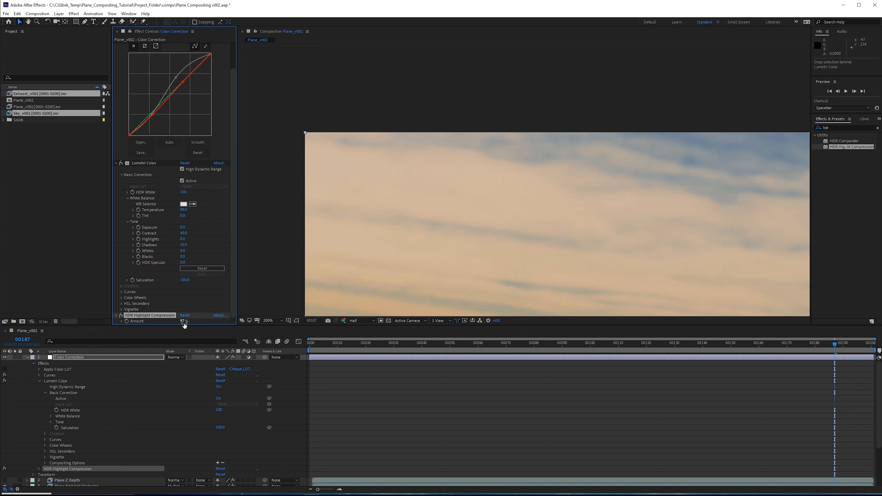
{"action": "left_click_drag", "start_coordinate": [451, 180], "coordinate": [429, 166]}
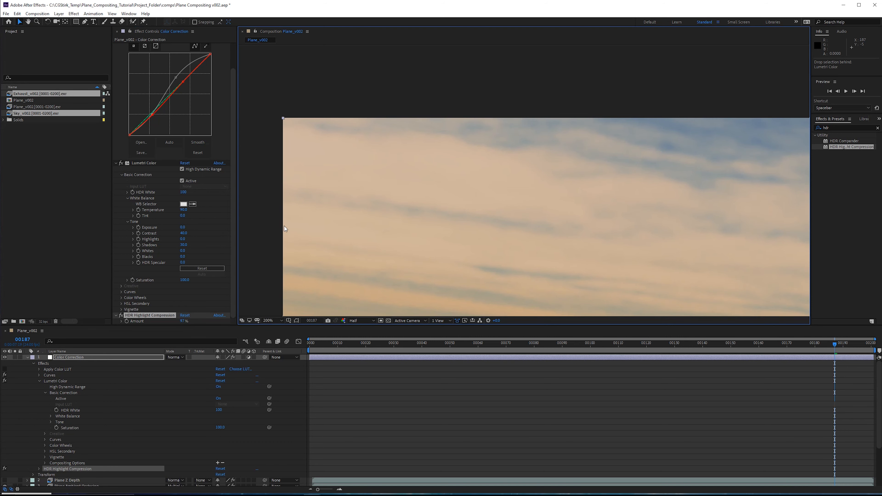
{"action": "mouse_move", "coordinate": [185, 323]}
{"action": "left_mouse_down"}
{"action": "mouse_move", "coordinate": [196, 321]}
{"action": "mouse_move", "coordinate": [178, 320]}
{"action": "left_mouse_up"}
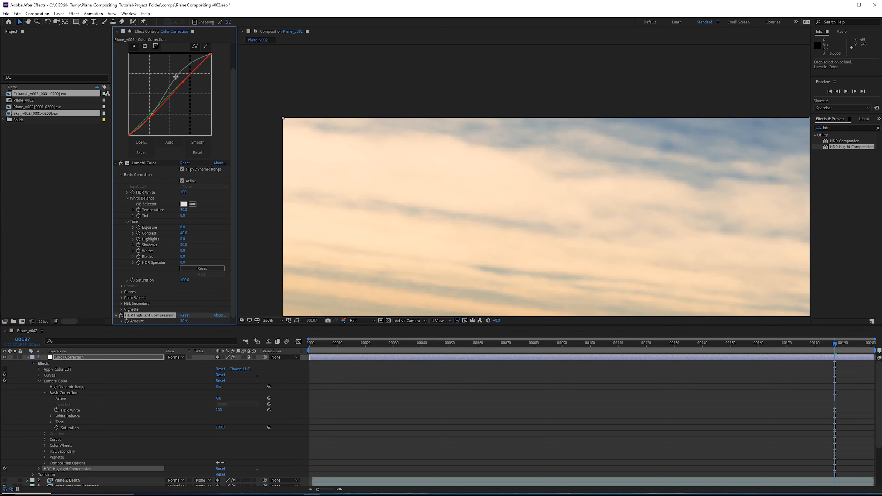
{"action": "left_click_drag", "start_coordinate": [176, 76], "coordinate": [179, 80]}
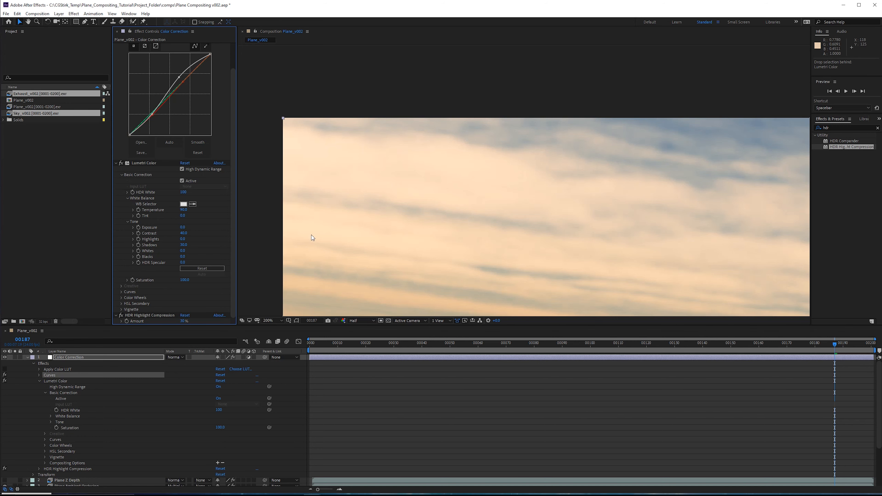
{"action": "left_click_drag", "start_coordinate": [182, 321], "coordinate": [177, 320]}
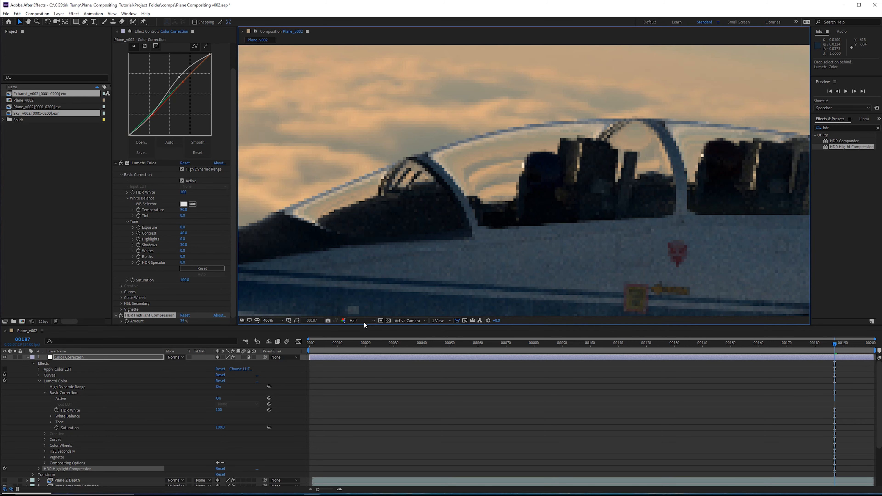
Set the composition preview resolution to Full and examine the brightest highlight pixels inside the cockpit
{"action": "left_click", "coordinate": [363, 321]}
{"action": "left_click", "coordinate": [357, 336]}
{"action": "scroll", "coordinate": [553, 160], "scroll_direction": "up", "scroll_amount": 4}
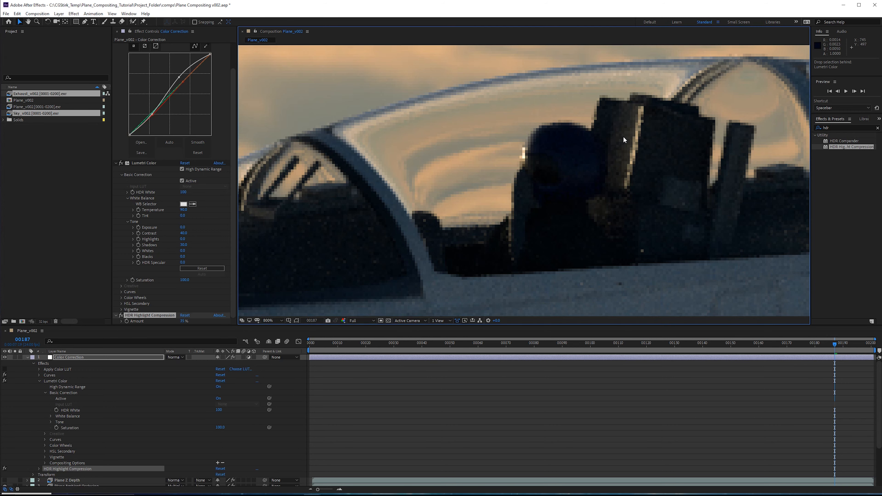
{"action": "scroll", "coordinate": [555, 138], "scroll_direction": "up", "scroll_amount": 2}
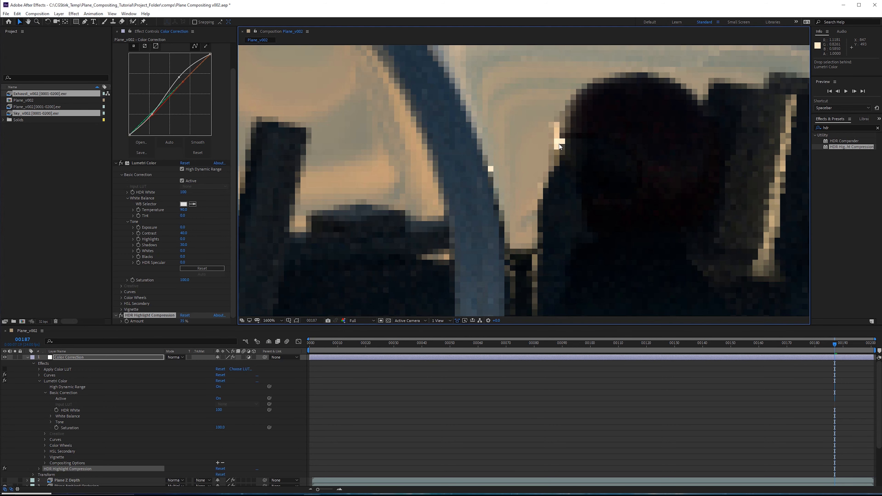
Add HDR Highlight Compression to the soloed Plane Refraction layer, reduce its amount, and turn off solo
{"action": "scroll", "coordinate": [559, 145], "scroll_direction": "down", "scroll_amount": 2}
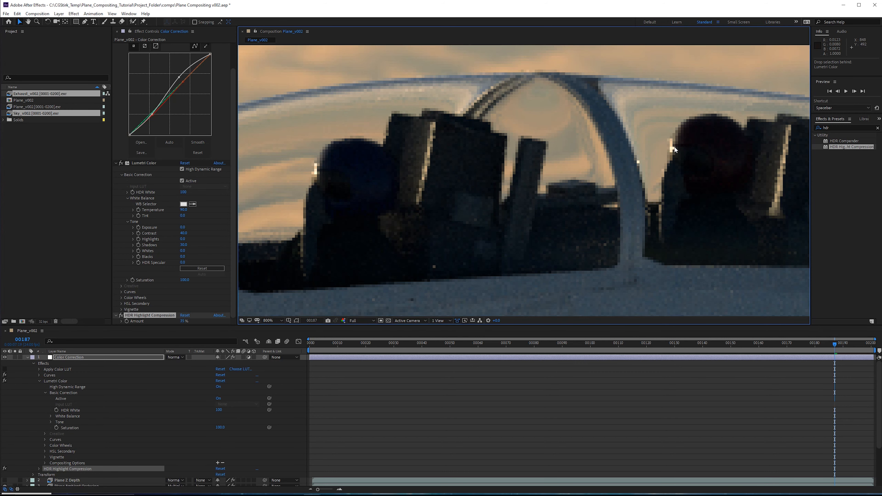
{"action": "scroll", "coordinate": [666, 158], "scroll_direction": "down", "scroll_amount": 1}
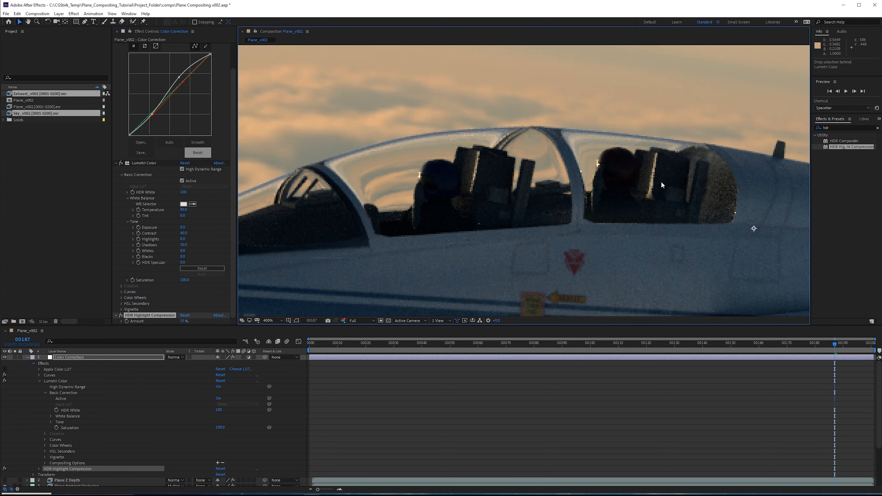
{"action": "left_click", "coordinate": [28, 358]}
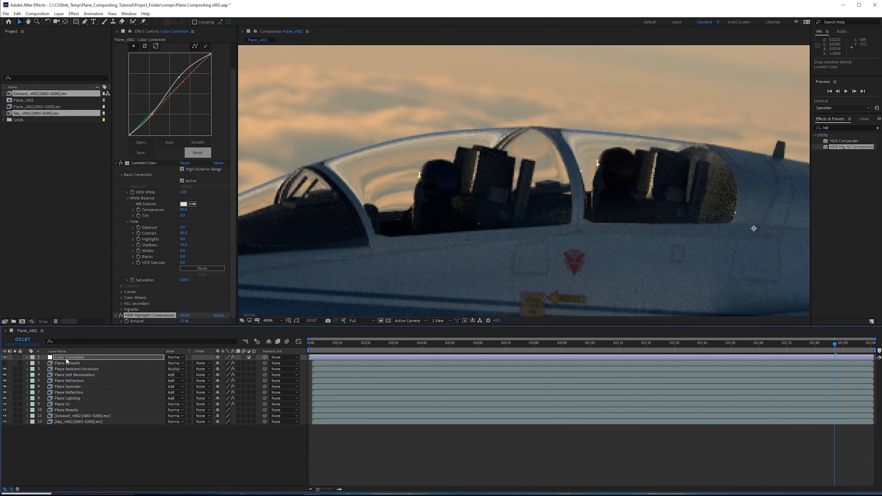
{"action": "left_click", "coordinate": [77, 382]}
{"action": "left_click", "coordinate": [15, 381]}
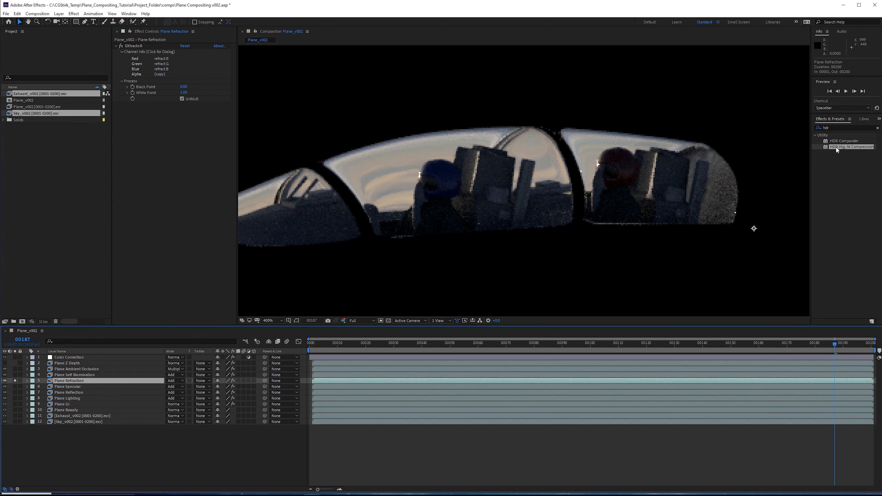
{"action": "left_click_drag", "start_coordinate": [844, 147], "coordinate": [169, 155]}
{"action": "scroll", "coordinate": [674, 150], "scroll_direction": "up", "scroll_amount": 1}
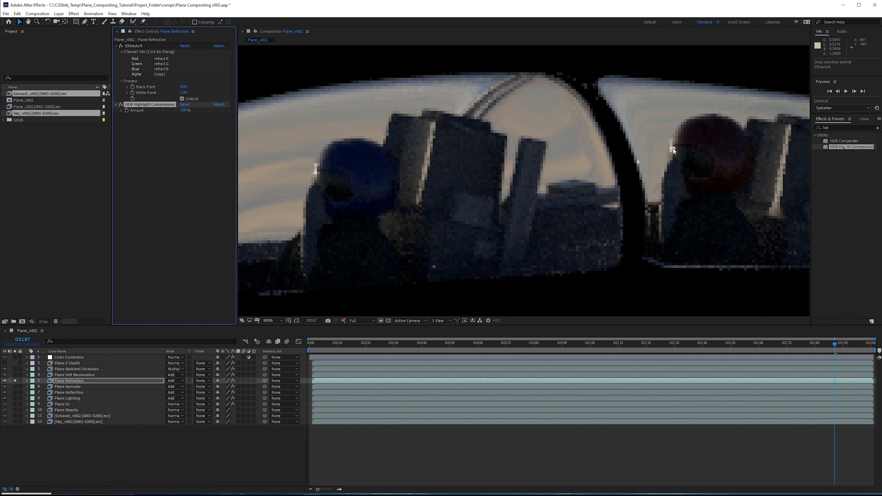
{"action": "left_click", "coordinate": [15, 381]}
{"action": "scroll", "coordinate": [406, 235], "scroll_direction": "down", "scroll_amount": 1}
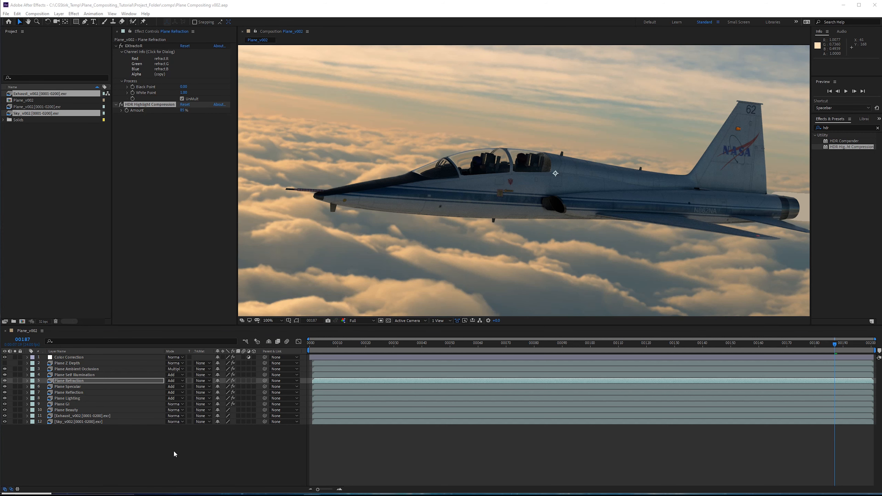
Create an adjustment layer named Vignette and place it beneath the Color Correction layer
{"action": "right_click", "coordinate": [178, 465]}
{"action": "mouse_move", "coordinate": [222, 389]}
{"action": "left_click", "coordinate": [295, 442]}
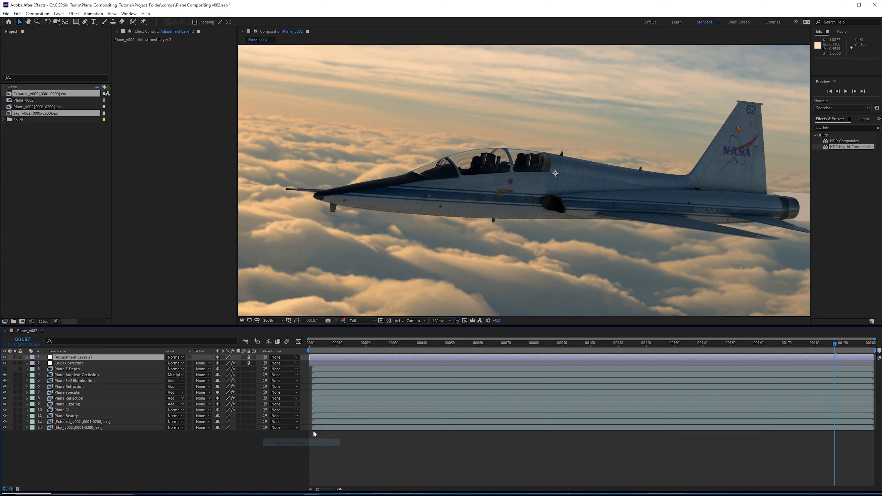
{"action": "key", "text": "Return"}
{"action": "type", "text": "Vignette"}
{"action": "key", "text": "Return"}
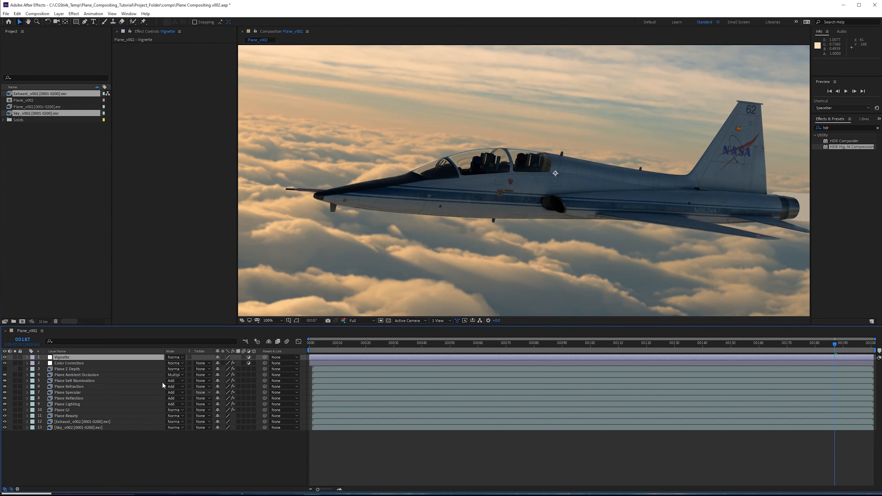
{"action": "left_click_drag", "start_coordinate": [153, 357], "coordinate": [147, 367]}
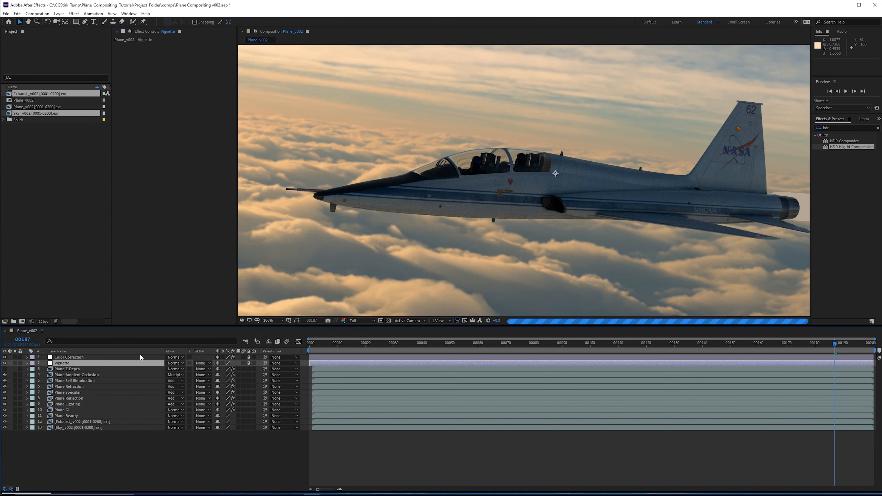
Apply the CC Vignette effect to the Vignette layer and compare the image with the effect off and on
{"action": "double_click", "coordinate": [842, 127]}
{"action": "type", "text": "vignette"}
{"action": "left_click_drag", "start_coordinate": [840, 158], "coordinate": [430, 120]}
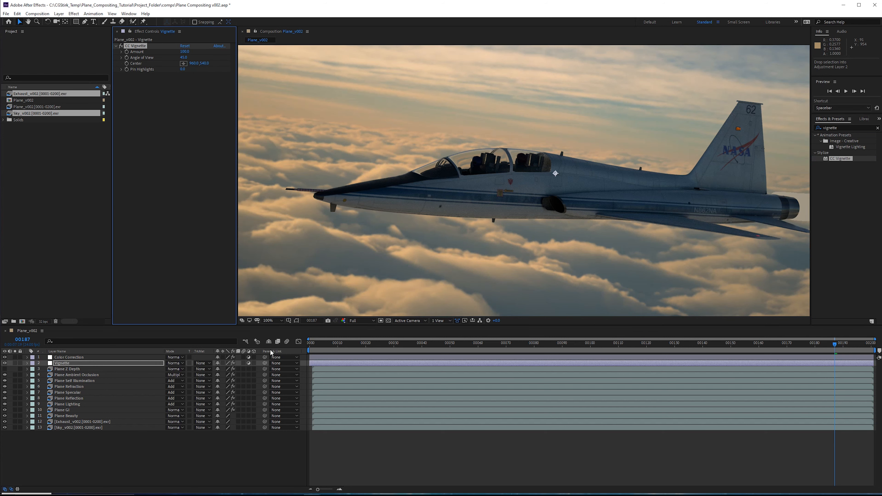
{"action": "key", "text": "shift+slash"}
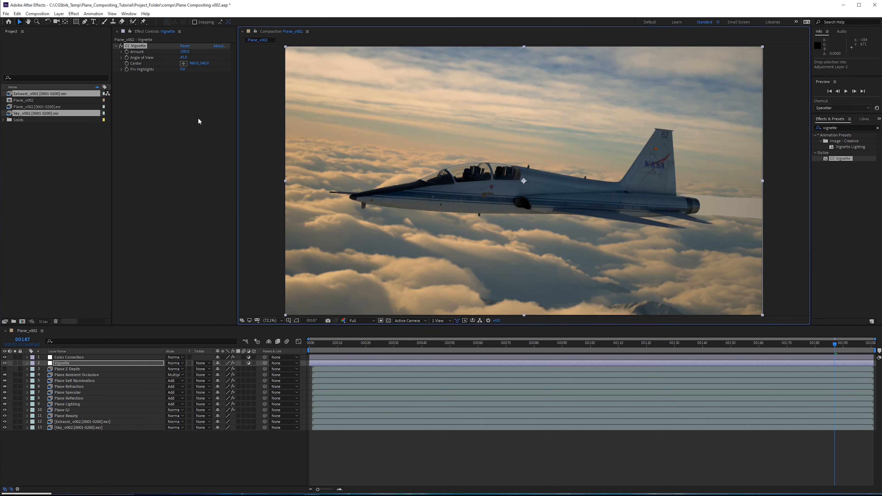
{"action": "left_click", "coordinate": [121, 46]}
{"action": "left_click", "coordinate": [121, 46]}
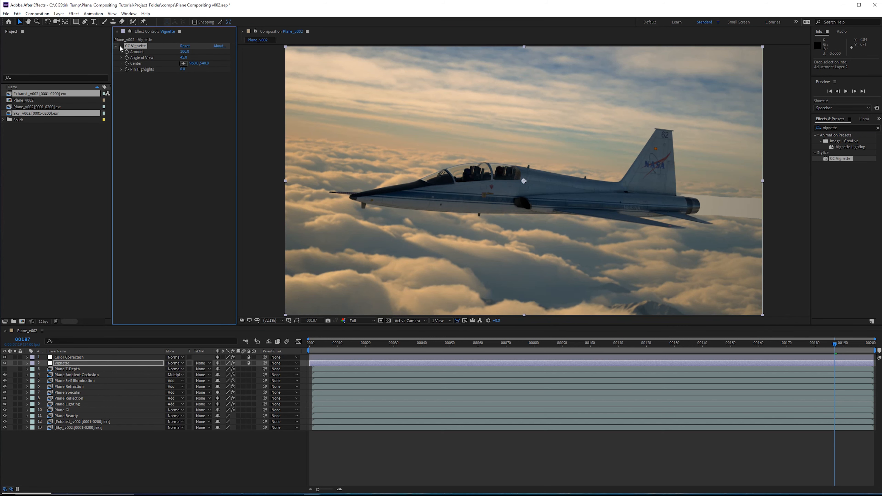
{"action": "left_click", "coordinate": [121, 46]}
{"action": "left_click", "coordinate": [120, 46]}
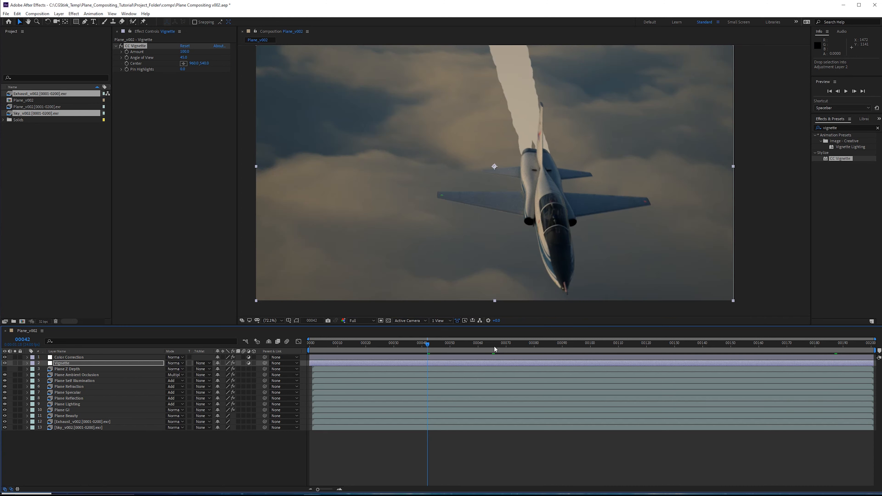
Examine the jet closely at frames 42 and 115, checking the darkest areas around the engine intake
{"action": "scroll", "coordinate": [520, 294], "scroll_direction": "up", "scroll_amount": 3}
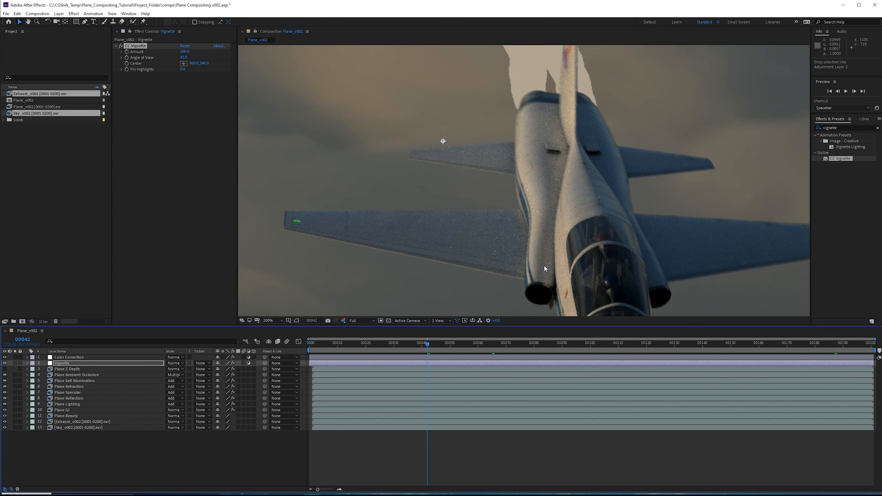
{"action": "left_click_drag", "start_coordinate": [544, 265], "coordinate": [486, 164]}
{"action": "left_click", "coordinate": [633, 346]}
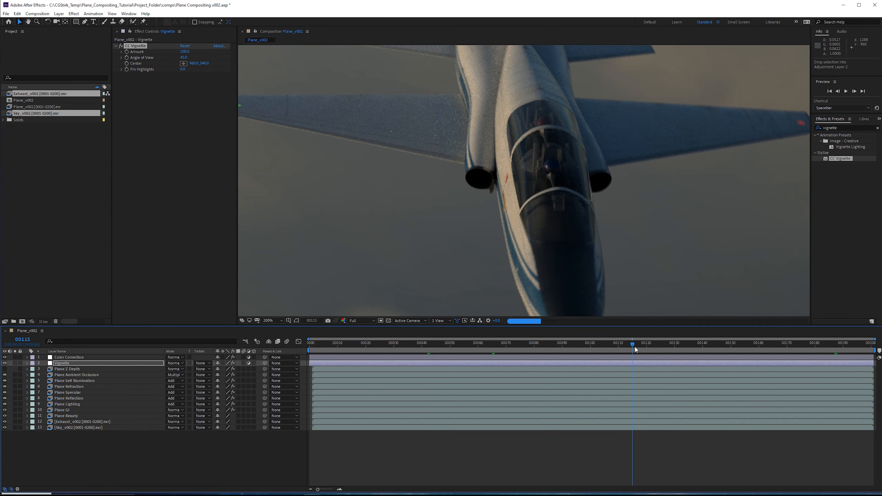
{"action": "scroll", "coordinate": [609, 191], "scroll_direction": "up", "scroll_amount": 1}
{"action": "scroll", "coordinate": [571, 168], "scroll_direction": "down", "scroll_amount": 2}
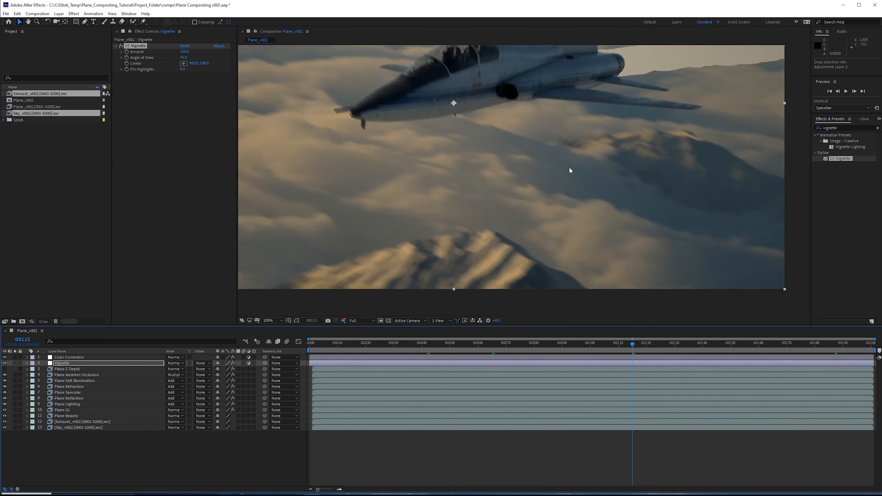
{"action": "scroll", "coordinate": [571, 181], "scroll_direction": "down", "scroll_amount": 1}
{"action": "scroll", "coordinate": [578, 201], "scroll_direction": "up", "scroll_amount": 3}
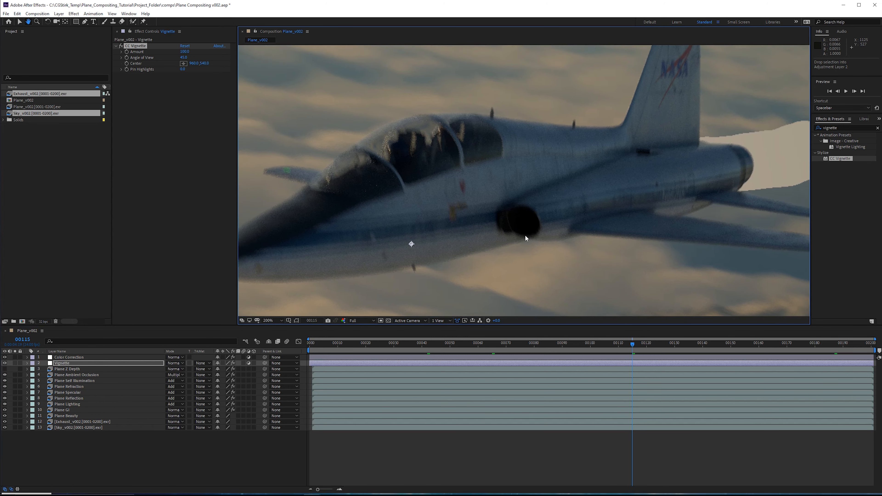
{"action": "scroll", "coordinate": [525, 235], "scroll_direction": "up", "scroll_amount": 1}
{"action": "key", "text": "v"}
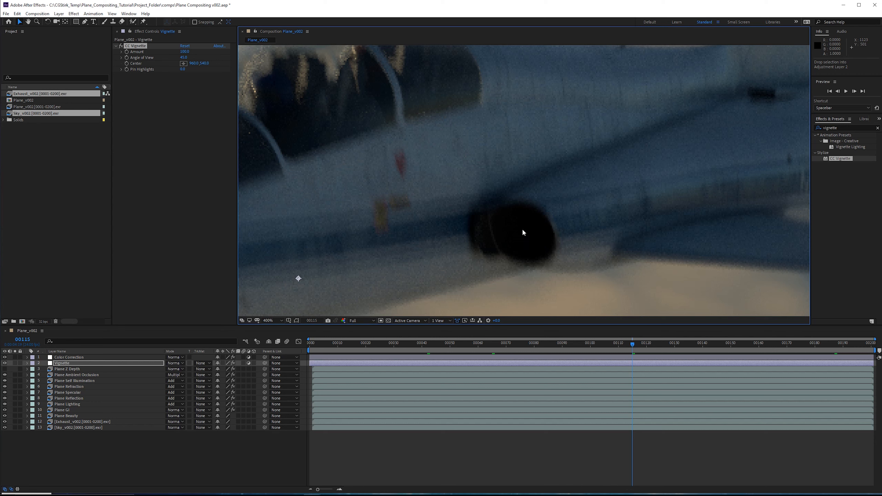
Try raising the black point of the Color Correction layer's RGB curve and undo the change
{"action": "left_click", "coordinate": [84, 358]}
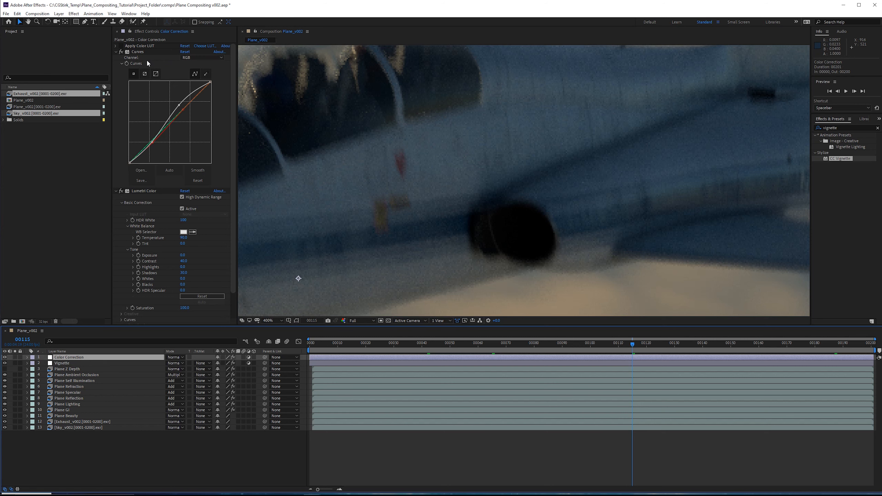
{"action": "left_click", "coordinate": [145, 74]}
{"action": "scroll", "coordinate": [230, 111], "scroll_direction": "down", "scroll_amount": 2}
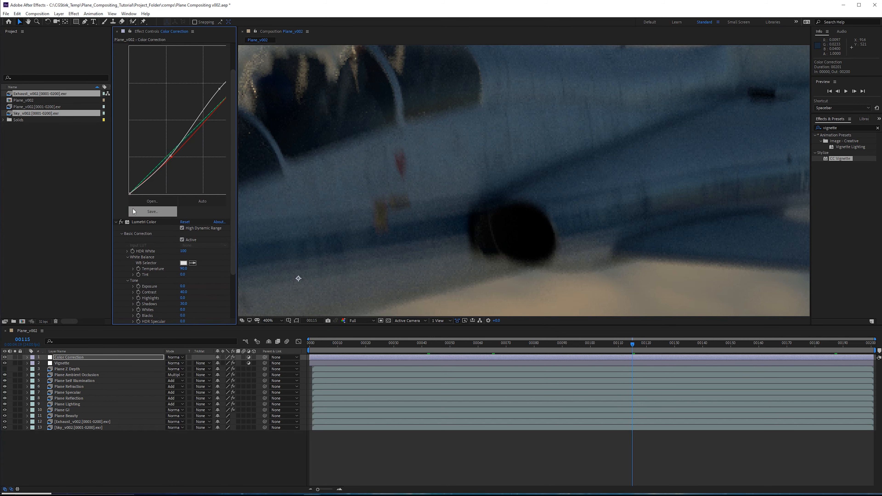
{"action": "key", "text": "ctrl+z"}
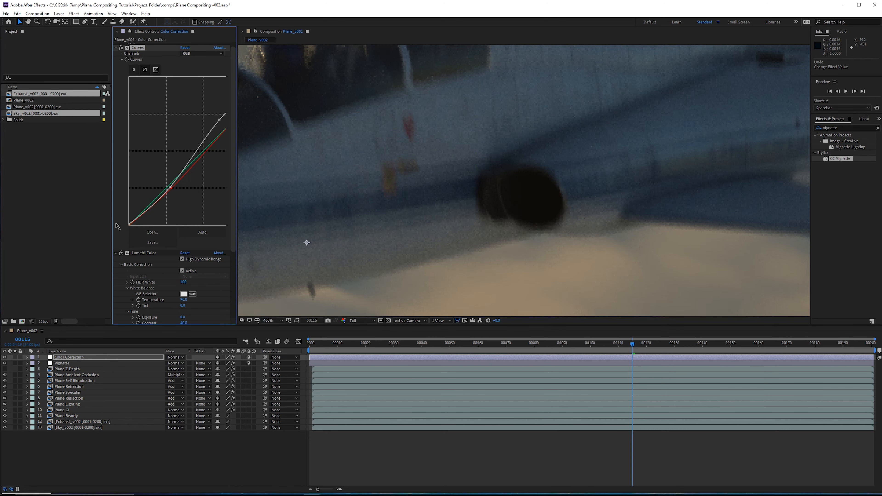
{"action": "key", "text": "ctrl+z"}
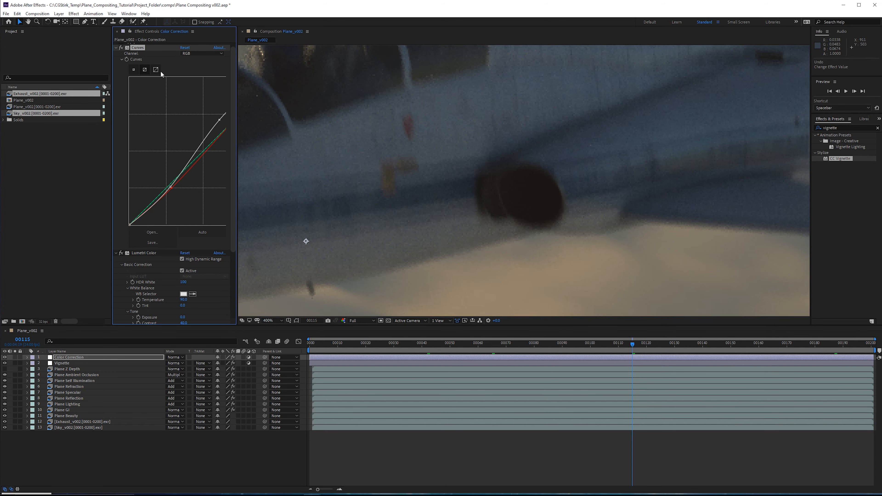
Slightly raise the black point of the Color Correction layer's RGB curve on an enlarged graph, and save the project
{"action": "left_click", "coordinate": [158, 71]}
{"action": "scroll", "coordinate": [132, 133], "scroll_direction": "down", "scroll_amount": 3}
{"action": "left_click_drag", "start_coordinate": [129, 244], "coordinate": [113, 244]}
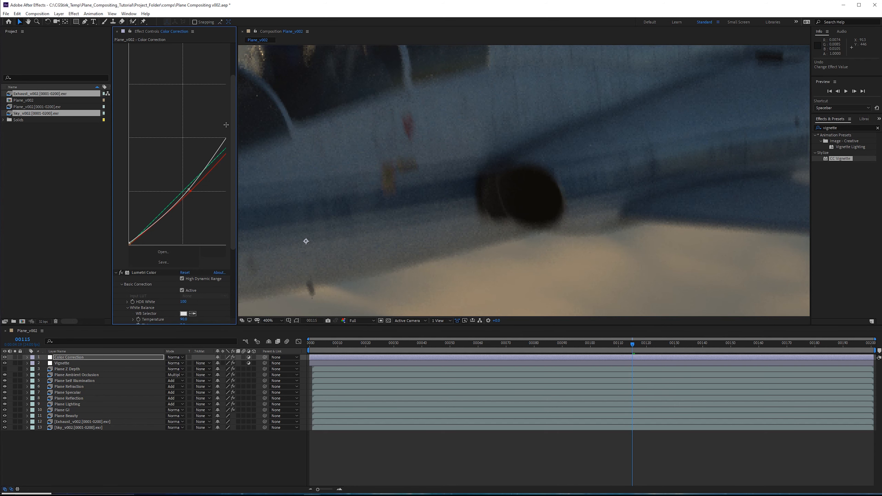
{"action": "scroll", "coordinate": [157, 174], "scroll_direction": "up", "scroll_amount": 3}
{"action": "left_click", "coordinate": [134, 70]}
{"action": "scroll", "coordinate": [514, 191], "scroll_direction": "down", "scroll_amount": 4}
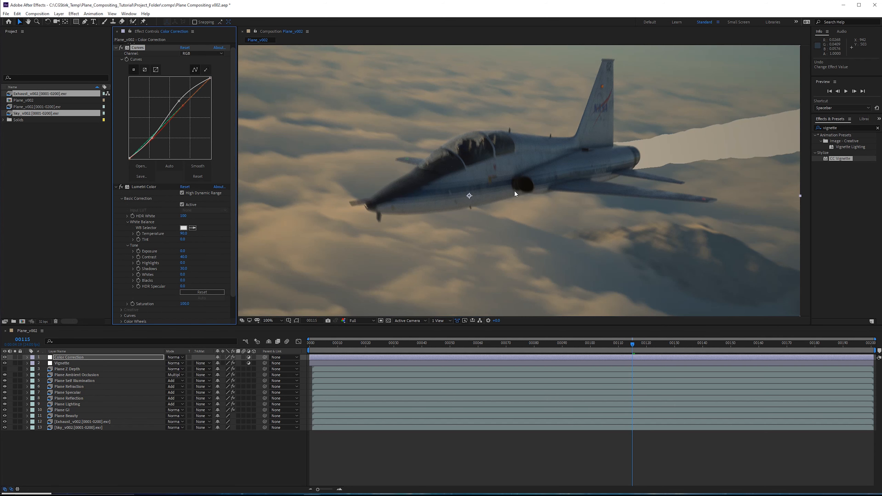
{"action": "scroll", "coordinate": [519, 184], "scroll_direction": "down", "scroll_amount": 1}
{"action": "key", "text": "ctrl+s"}
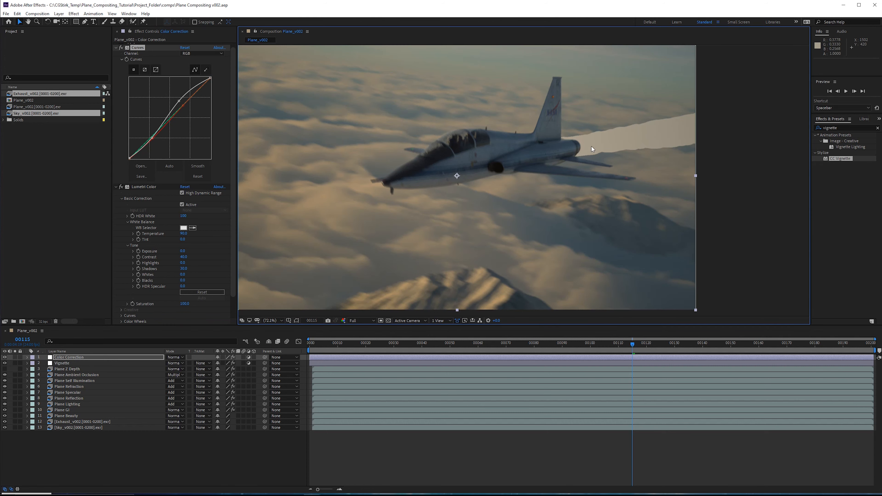
Rename the Exhaust_v002 image sequence layer as Exhaust matte
{"action": "left_click_drag", "start_coordinate": [603, 155], "coordinate": [554, 171]}
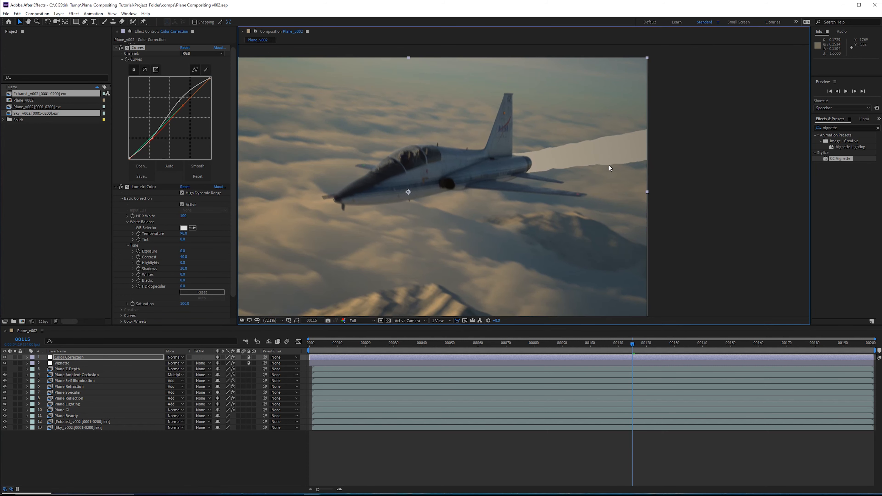
{"action": "left_click", "coordinate": [85, 421]}
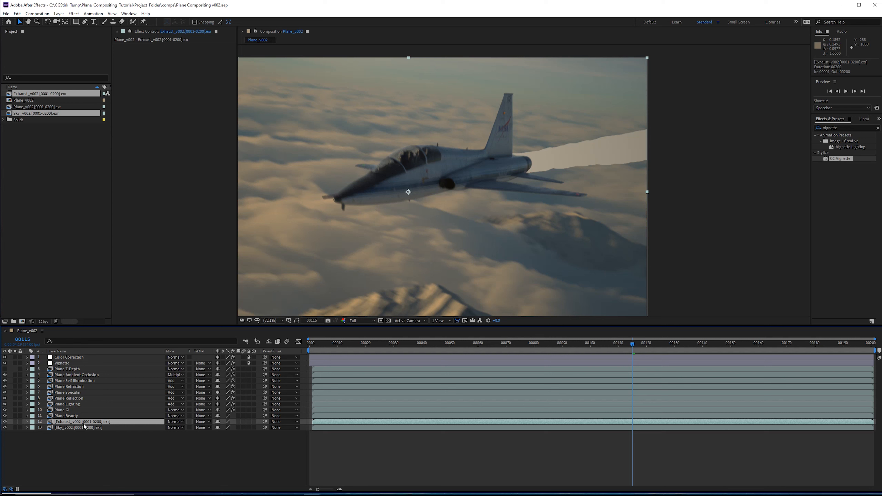
{"action": "key", "text": "Return"}
{"action": "type", "text": "Exhaust matte"}
{"action": "key", "text": "Return"}
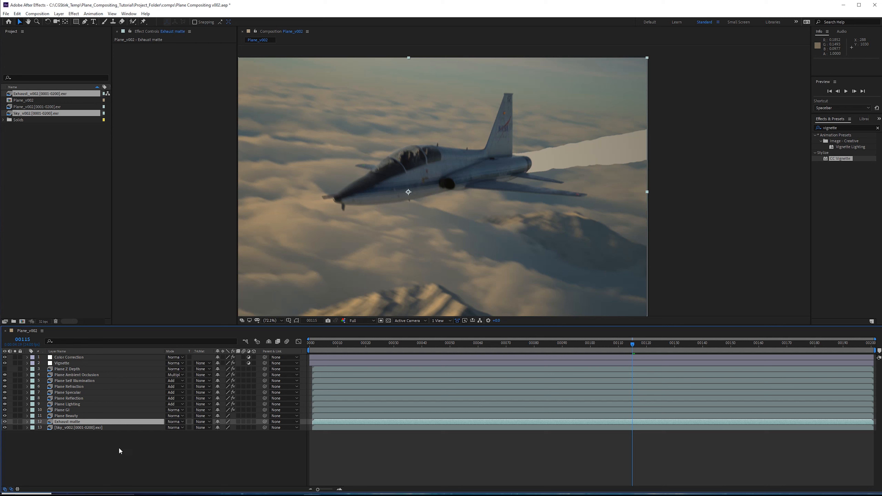
Create an adjustment layer named Exhaust directly beneath Exhaust matte and give it an alpha track matte from that layer
{"action": "right_click", "coordinate": [139, 443]}
{"action": "mouse_move", "coordinate": [190, 369]}
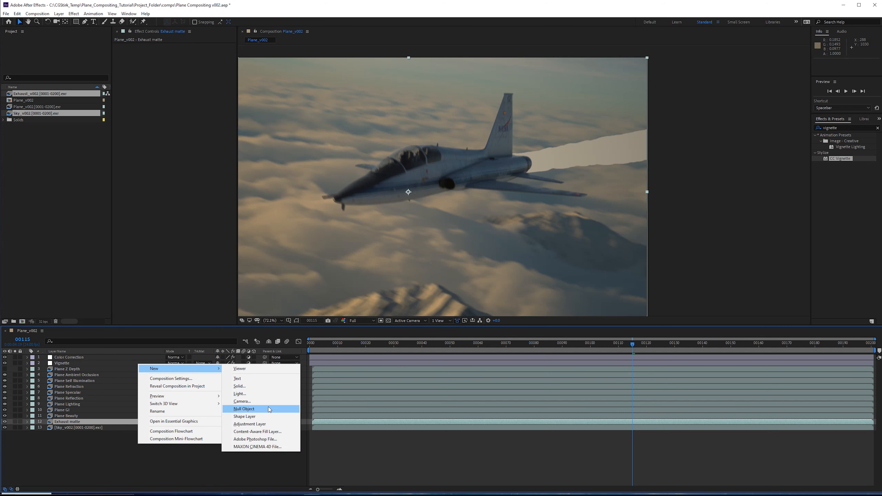
{"action": "left_click", "coordinate": [257, 424]}
{"action": "key", "text": "Return"}
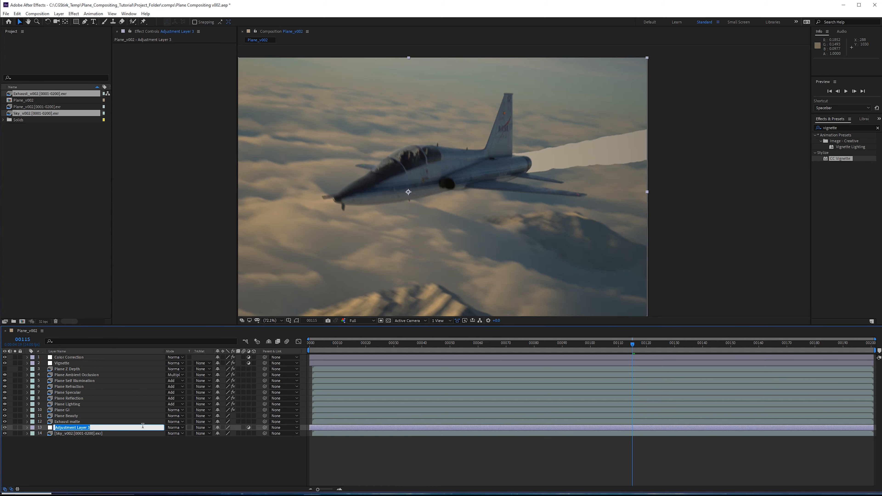
{"action": "type", "text": "Exhaust"}
{"action": "key", "text": "Return"}
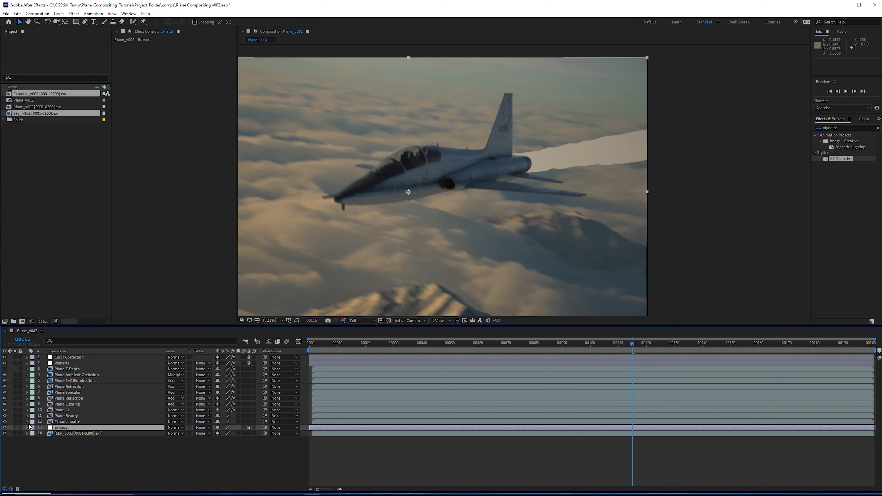
{"action": "left_click", "coordinate": [203, 428]}
{"action": "left_click", "coordinate": [226, 445]}
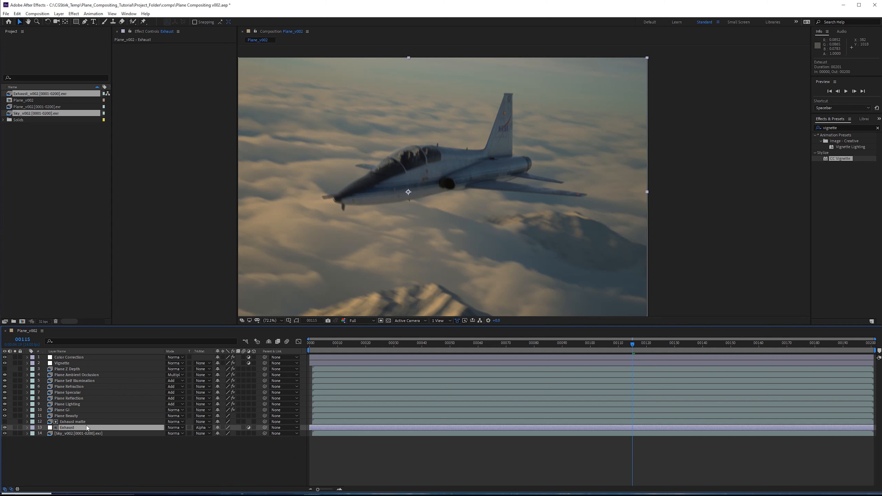
Apply Curves to the Exhaust adjustment layer and pull the RGB midtones down to darken the exhaust trail at frame 63
{"action": "key", "text": "ctrl+5"}
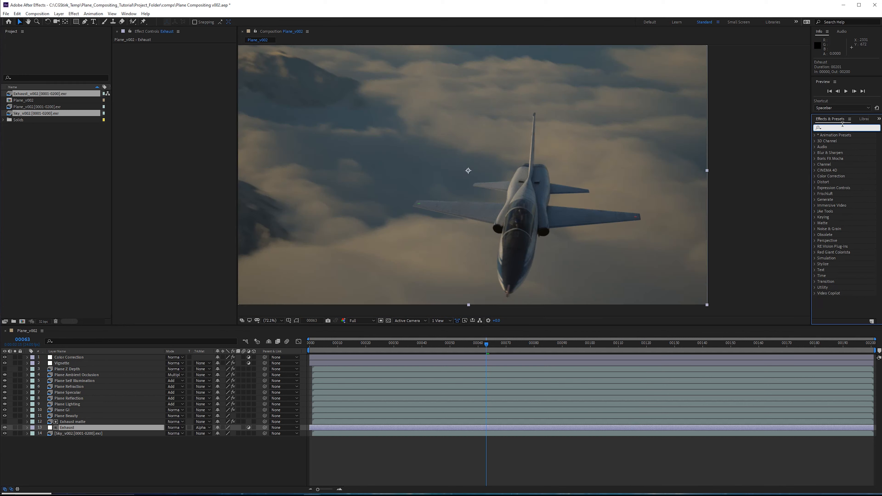
{"action": "type", "text": "curves"}
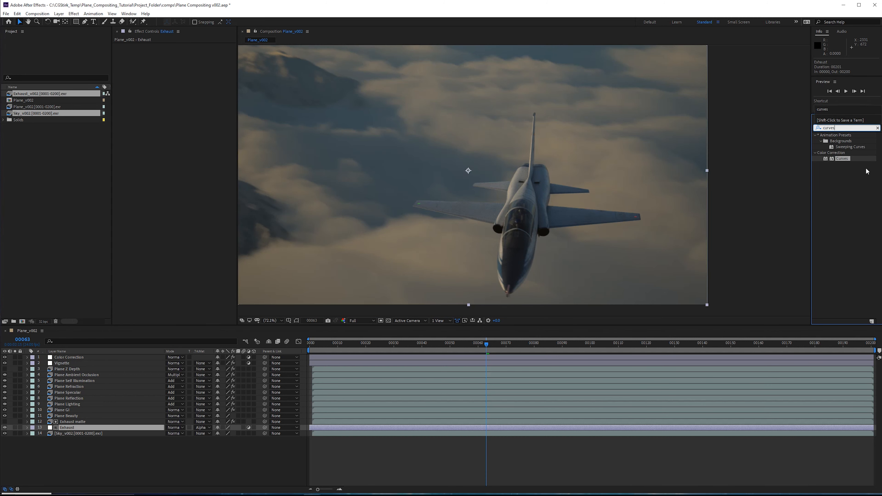
{"action": "left_click_drag", "start_coordinate": [842, 158], "coordinate": [213, 138]}
{"action": "left_click_drag", "start_coordinate": [173, 125], "coordinate": [179, 122]}
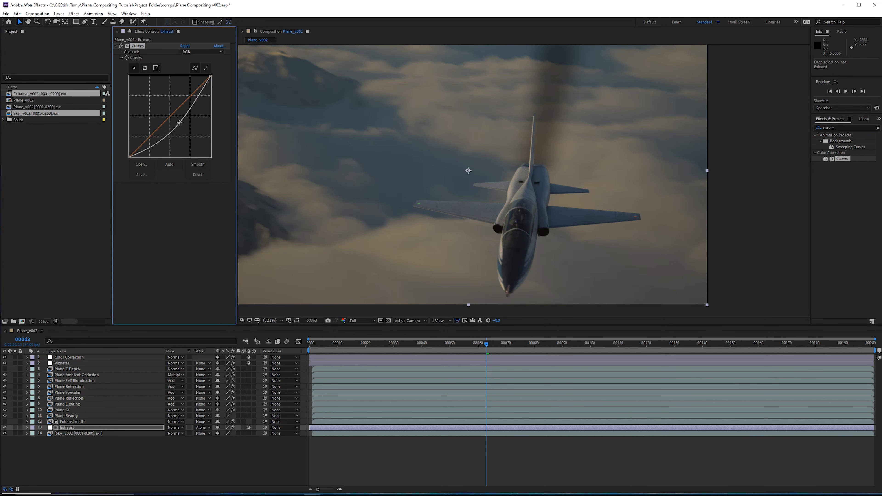
Apply Turbulent Displace to the Exhaust adjustment layer, with Amount 100 and Size 5
{"action": "left_click", "coordinate": [856, 128]}
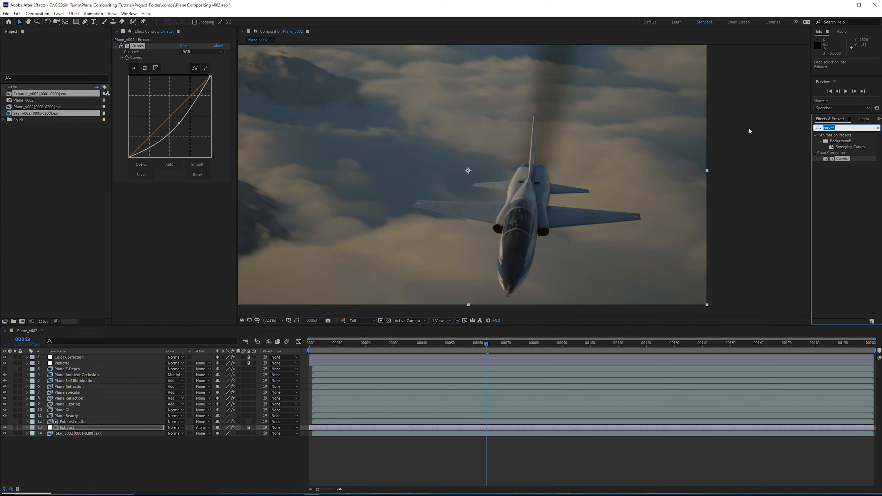
{"action": "type", "text": "turbulent dis"}
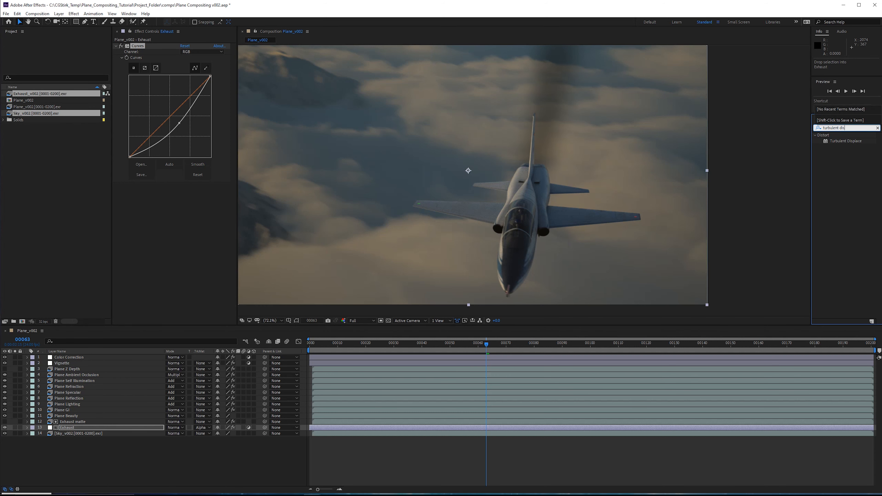
{"action": "left_click_drag", "start_coordinate": [846, 140], "coordinate": [190, 246]}
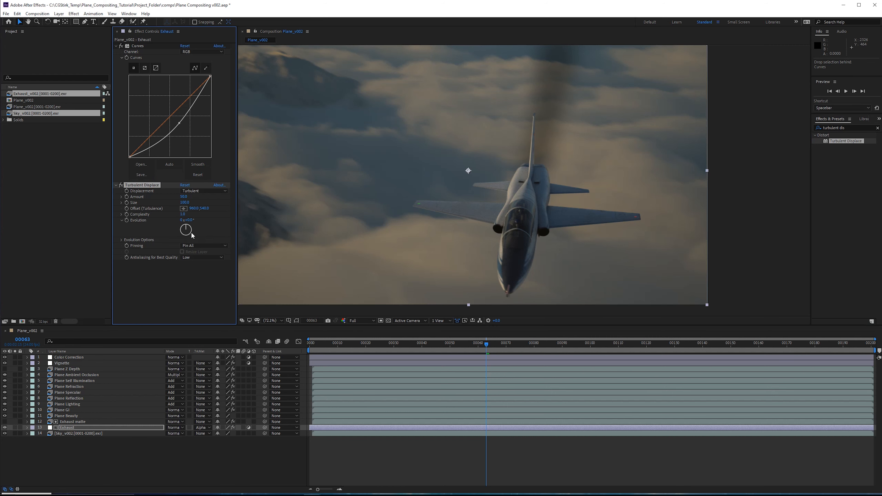
{"action": "left_click", "coordinate": [184, 197]}
{"action": "type", "text": "100"}
{"action": "key", "text": "Tab"}
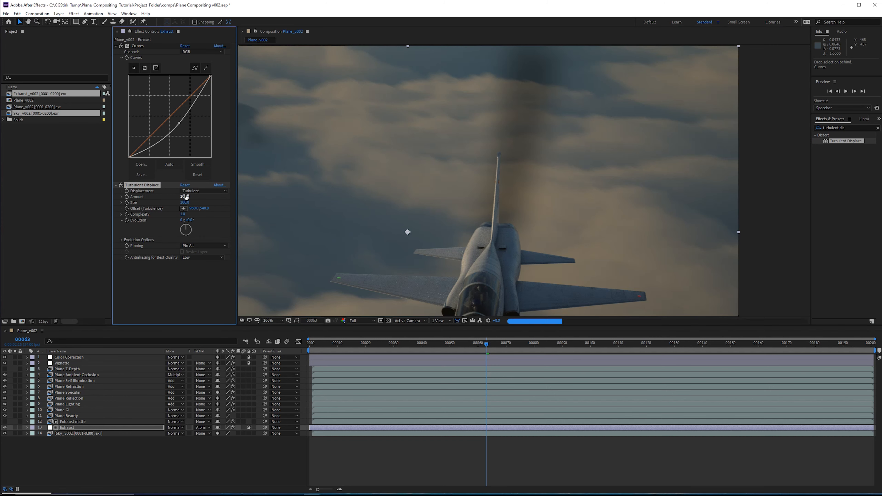
{"action": "type", "text": "5"}
{"action": "key", "text": "Return"}
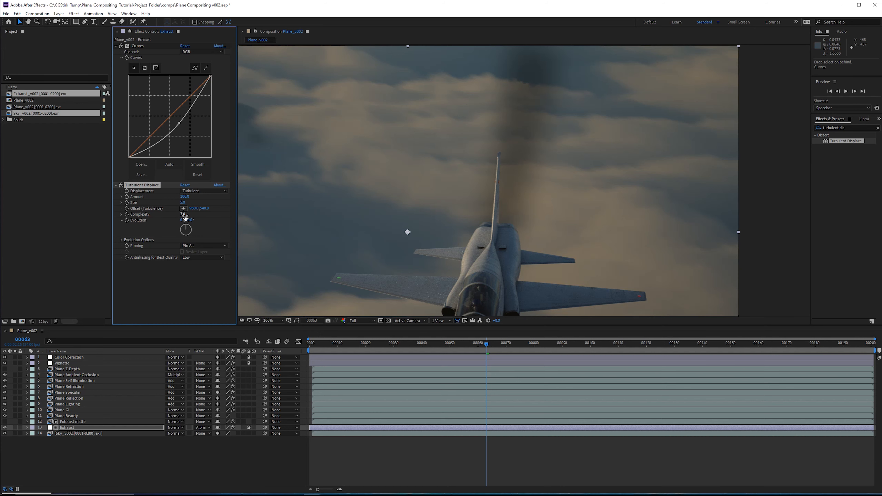
Drive the Turbulent Displace Evolution on the Exhaust layer with the expression time * 1000
{"action": "left_click_drag", "start_coordinate": [498, 100], "coordinate": [484, 141]}
{"action": "scroll", "coordinate": [485, 153], "scroll_direction": "up", "scroll_amount": 2}
{"action": "left_click_drag", "start_coordinate": [524, 194], "coordinate": [598, 334]}
{"action": "scroll", "coordinate": [526, 103], "scroll_direction": "down", "scroll_amount": 1}
{"action": "scroll", "coordinate": [541, 115], "scroll_direction": "down", "scroll_amount": 1}
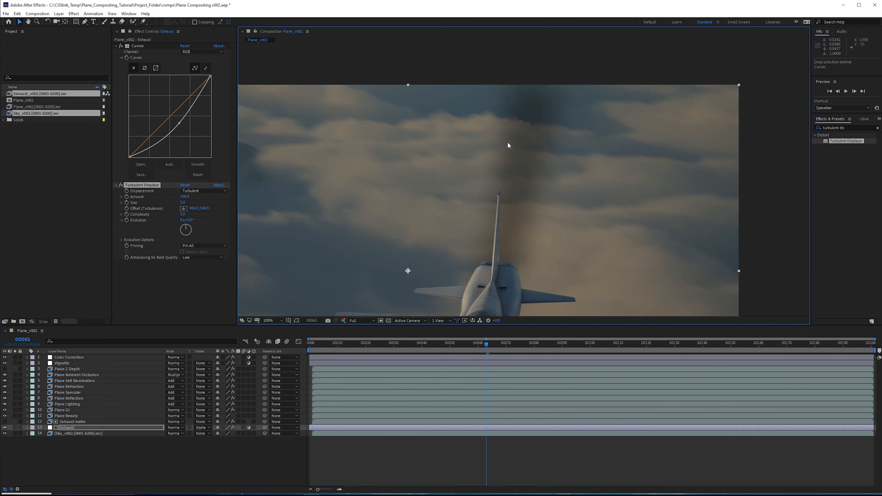
{"action": "left_click", "coordinate": [126, 219], "text": "alt"}
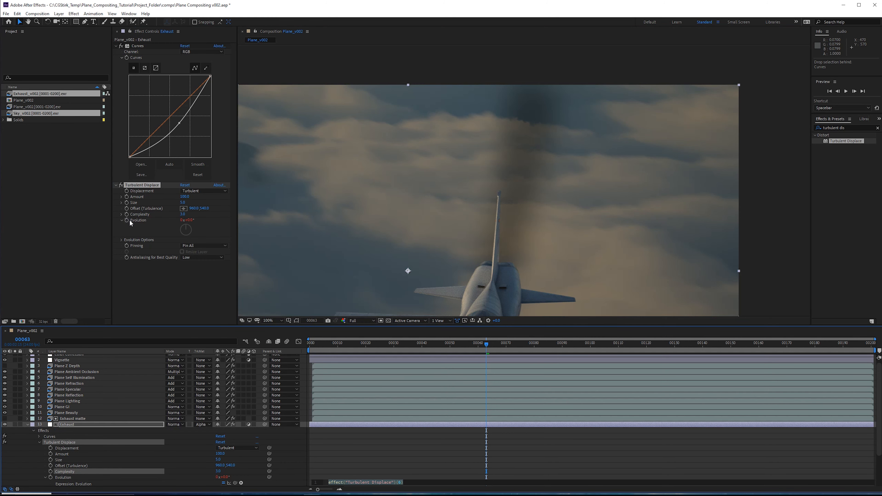
{"action": "type", "text": "time"}
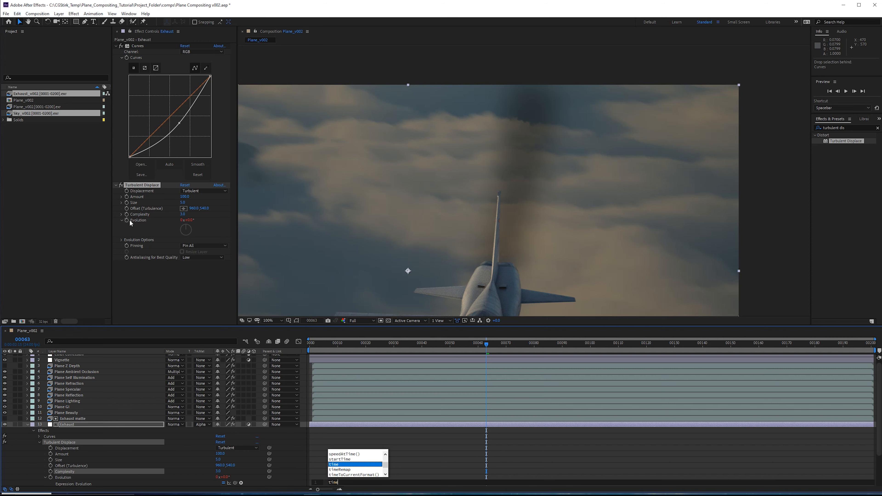
{"action": "type", "text": " * 1000"}
{"action": "key", "text": "KP_Enter"}
Advance frame by frame to frame 77 and examine how the exhaust trail's turbulence evolves behind the jet
{"action": "key", "text": "Page_Down"}
{"action": "key", "text": "Page_Down"}
{"action": "key", "text": "Page_Down"}
{"action": "key", "text": "Page_Down"}
{"action": "key", "text": "Page_Down"}
{"action": "key", "text": "Page_Down"}
{"action": "key", "text": "Page_Down"}
{"action": "key", "text": "Page_Down"}
{"action": "key", "text": "Page_Down"}
{"action": "key", "text": "Page_Down"}
{"action": "key", "text": "Page_Down"}
{"action": "key", "text": "Page_Down"}
{"action": "key", "text": "Page_Down"}
{"action": "key", "text": "Page_Down"}
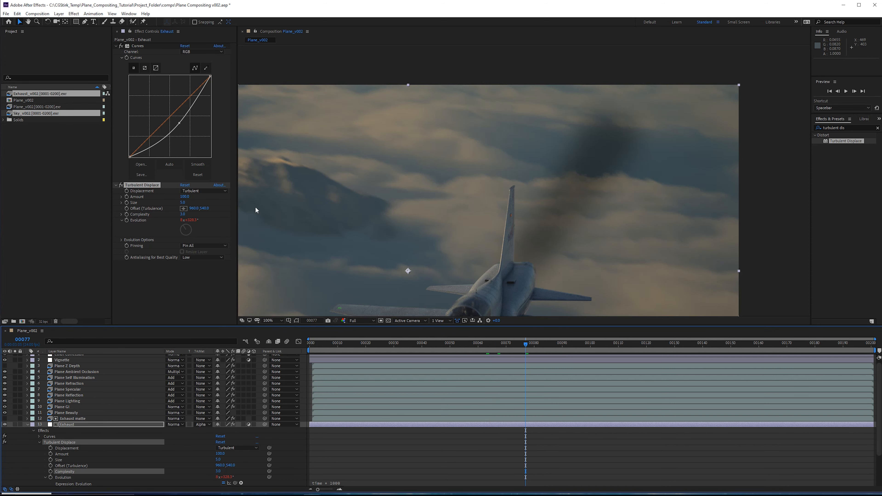
{"action": "scroll", "coordinate": [587, 195], "scroll_direction": "down", "scroll_amount": 1}
{"action": "scroll", "coordinate": [560, 188], "scroll_direction": "up", "scroll_amount": 2}
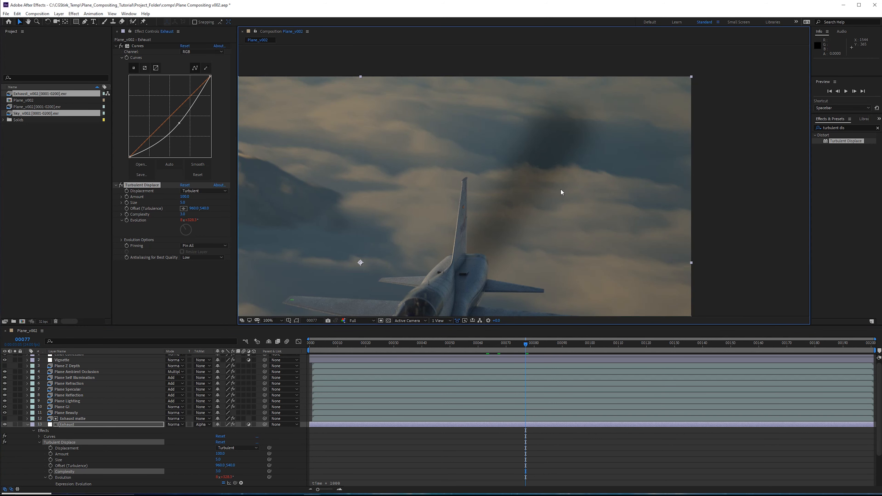
{"action": "scroll", "coordinate": [516, 178], "scroll_direction": "up", "scroll_amount": 1}
{"action": "scroll", "coordinate": [515, 180], "scroll_direction": "down", "scroll_amount": 2}
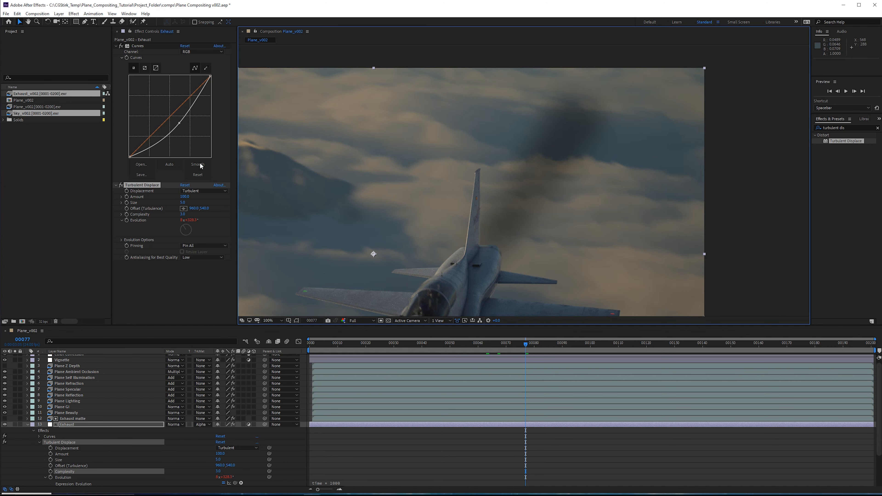
Try a lower opacity on the Exhaust layer, undo it, and try slightly different RGB midtones on its curve
{"action": "left_click", "coordinate": [129, 424]}
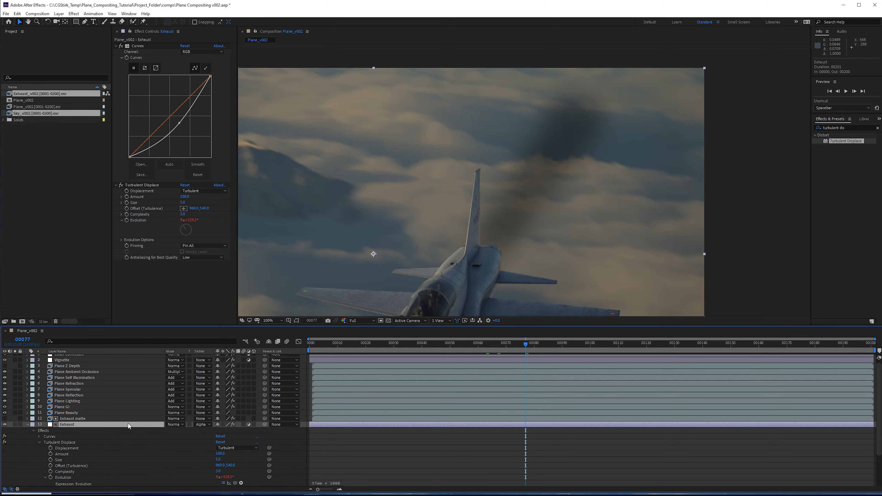
{"action": "key", "text": "t"}
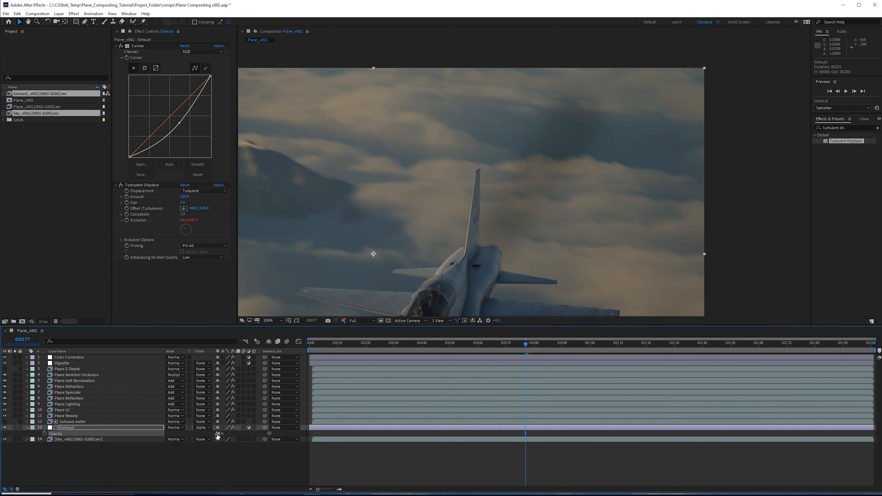
{"action": "left_click_drag", "start_coordinate": [218, 436], "coordinate": [230, 438]}
{"action": "key", "text": "ctrl+z"}
{"action": "key", "text": "t"}
{"action": "left_click_drag", "start_coordinate": [179, 123], "coordinate": [178, 121]}
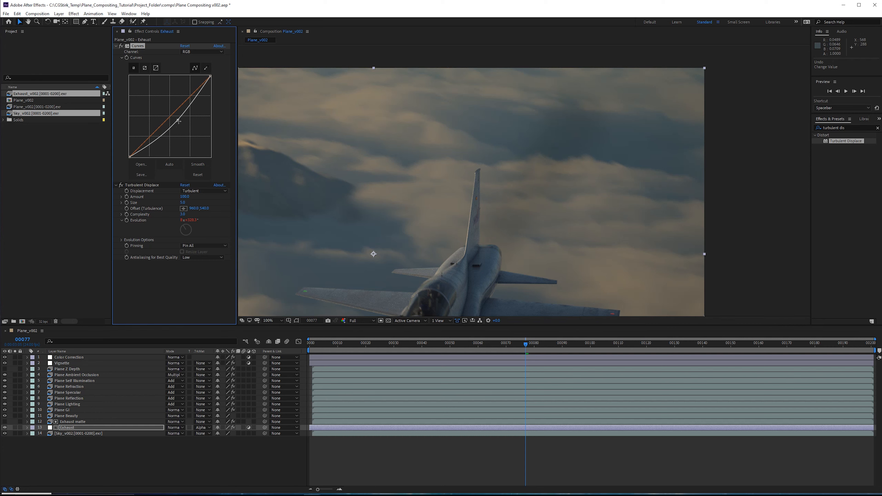
{"action": "left_click_drag", "start_coordinate": [178, 121], "coordinate": [179, 124]}
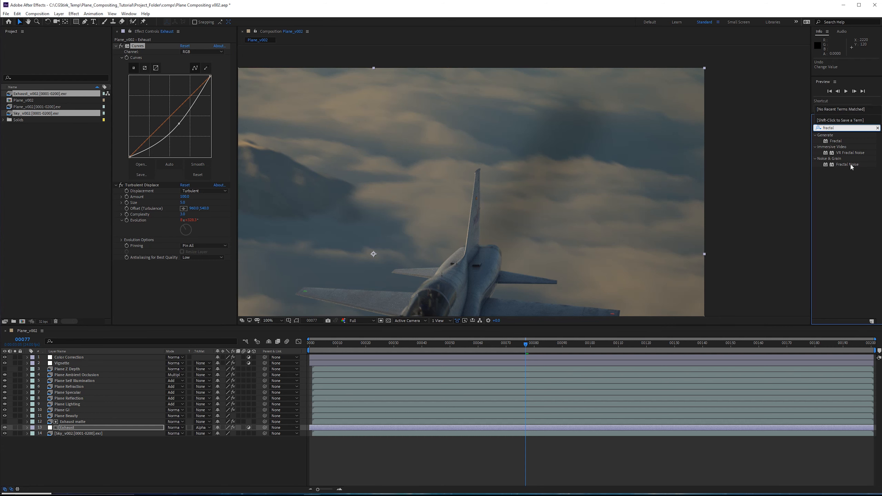
Apply Fractal Noise after Turbulent Displace on the Exhaust layer and set its blending mode to Multiply
{"action": "left_click_drag", "start_coordinate": [847, 164], "coordinate": [165, 308]}
{"action": "left_click", "coordinate": [203, 321]}
{"action": "left_click", "coordinate": [203, 357]}
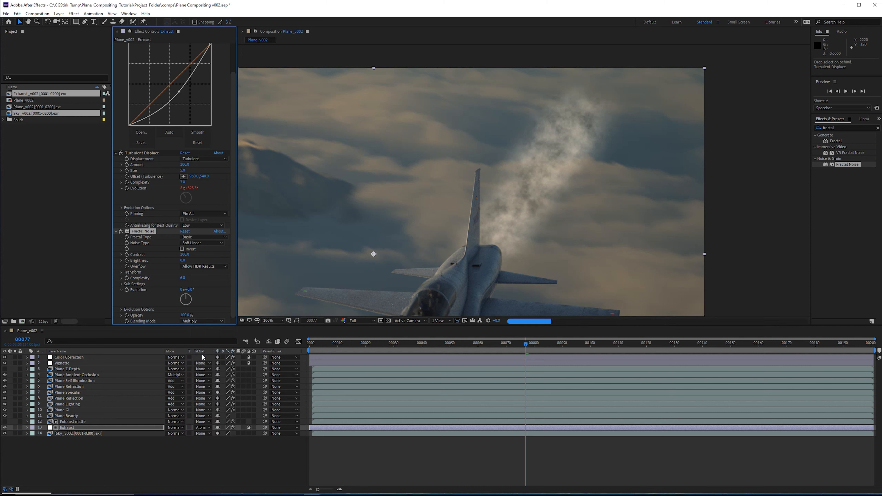
Set the Fractal Noise fractal type to Dynamic and its Transform Scale to 5
{"action": "left_click", "coordinate": [199, 237]}
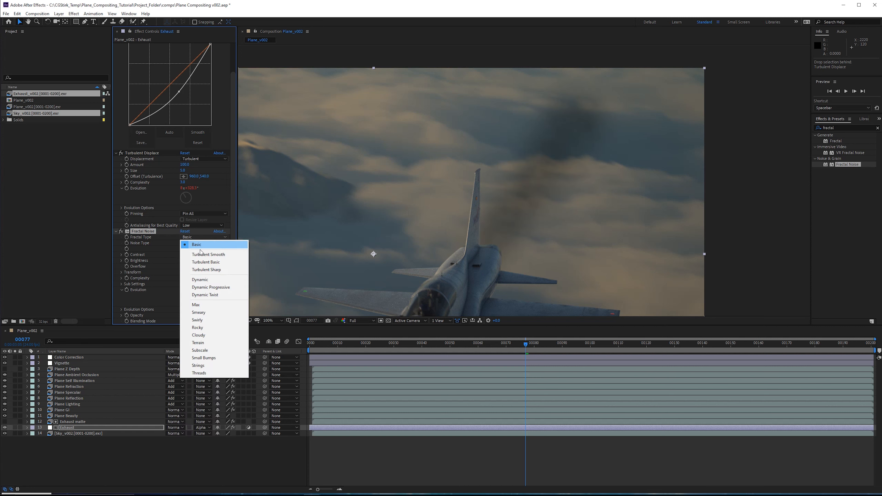
{"action": "left_click", "coordinate": [208, 283]}
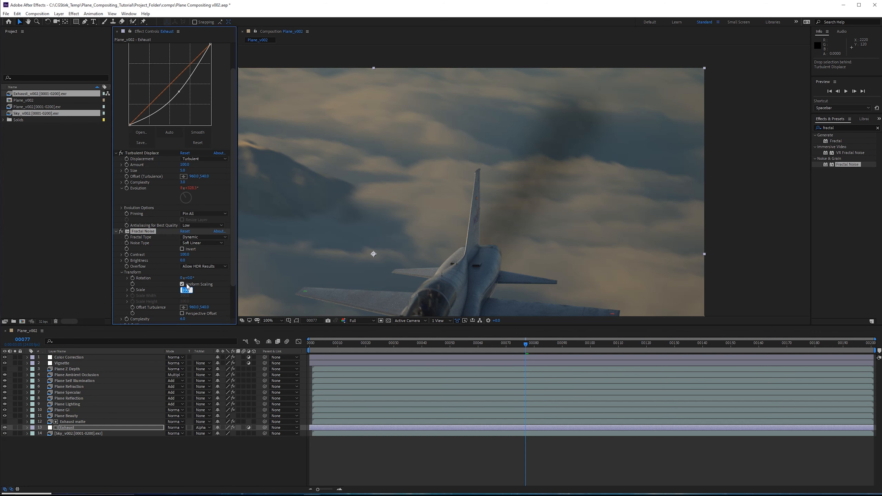
{"action": "type", "text": "5.0"}
{"action": "key", "text": "Return"}
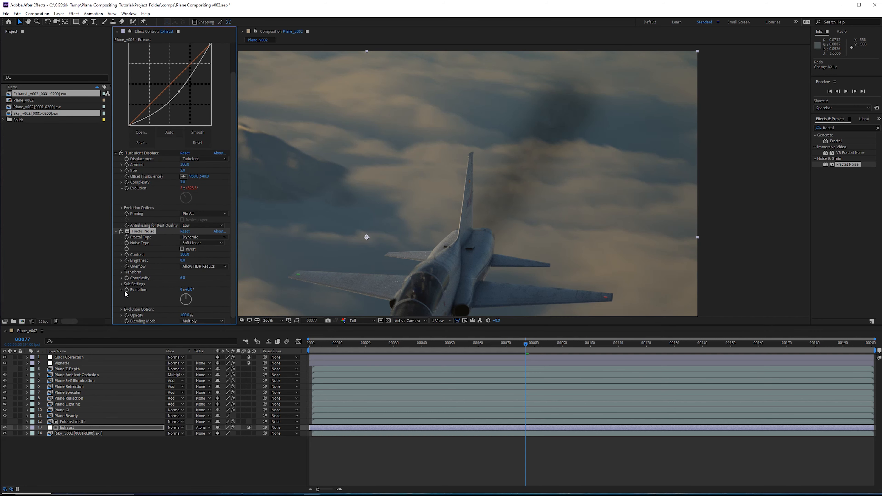
Drive the Fractal Noise Evolution on the Exhaust layer with the expression time * 2000
{"action": "left_click", "coordinate": [125, 290], "text": "alt"}
{"action": "type", "text": "time * 2000"}
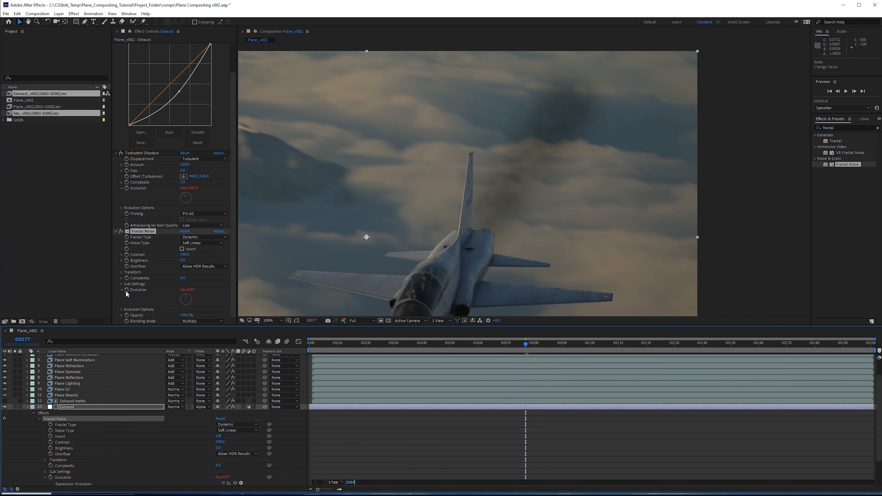
{"action": "key", "text": "KP_Enter"}
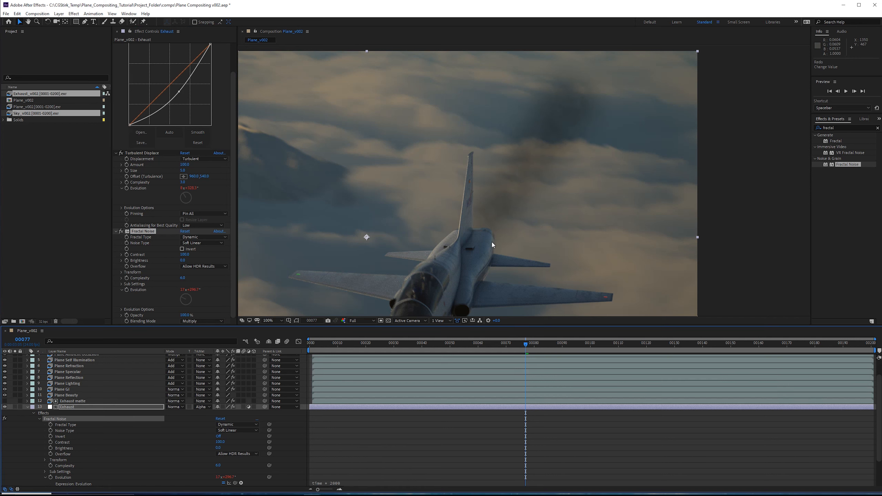
Reduce the Fractal Noise opacity to 20% and lighten the Exhaust curve's RGB midtones for a subtler trail at frame 78
{"action": "scroll", "coordinate": [348, 84], "scroll_direction": "down", "scroll_amount": 2}
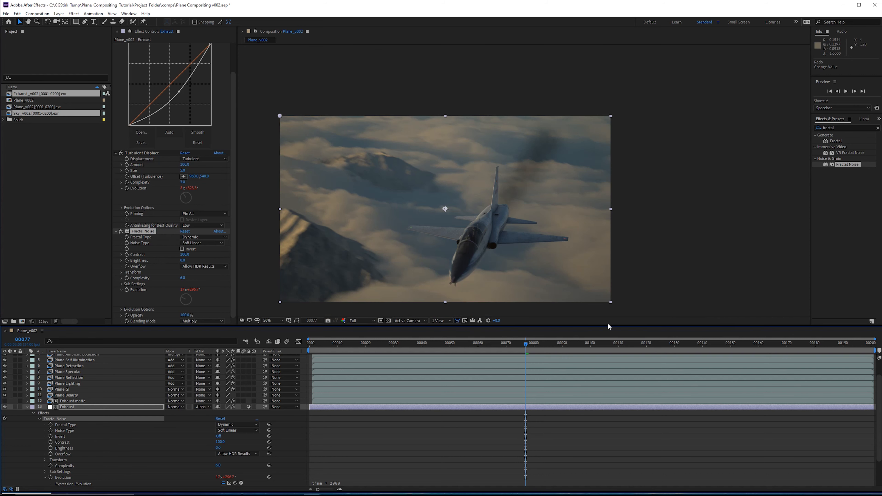
{"action": "scroll", "coordinate": [612, 125], "scroll_direction": "up", "scroll_amount": 1}
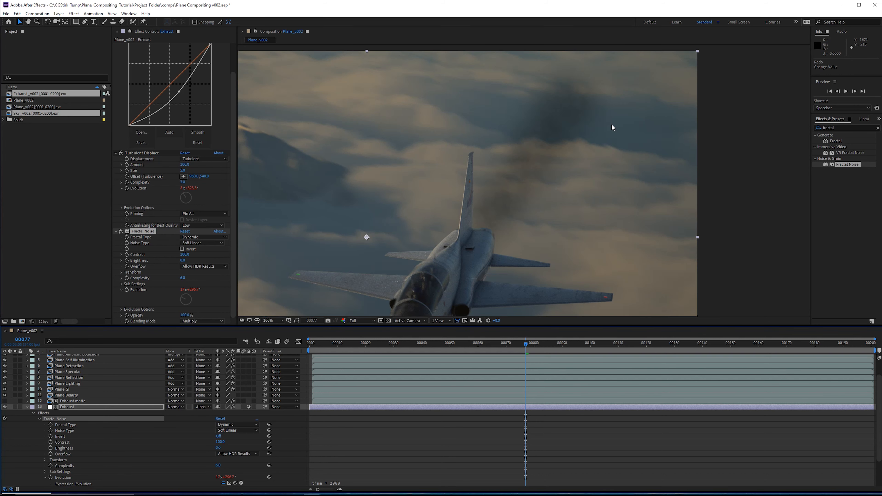
{"action": "left_click_drag", "start_coordinate": [185, 315], "coordinate": [173, 314]}
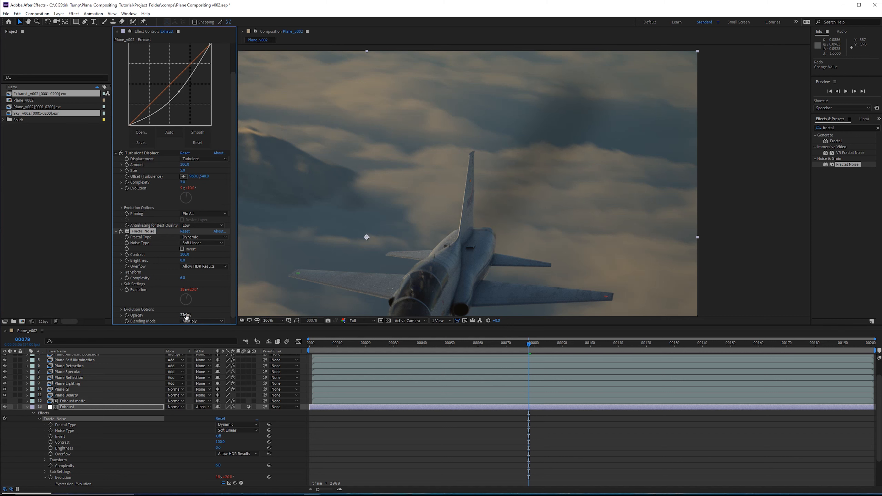
{"action": "left_click_drag", "start_coordinate": [179, 93], "coordinate": [177, 91]}
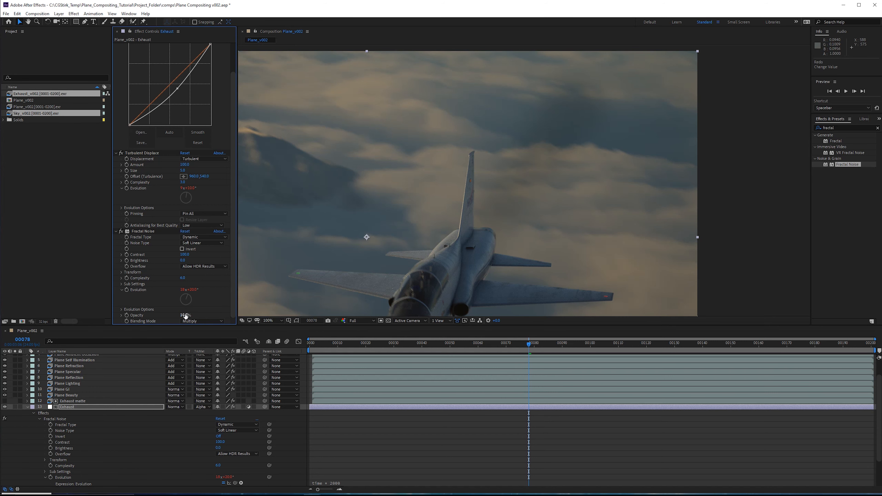
{"action": "left_click_drag", "start_coordinate": [185, 315], "coordinate": [193, 316]}
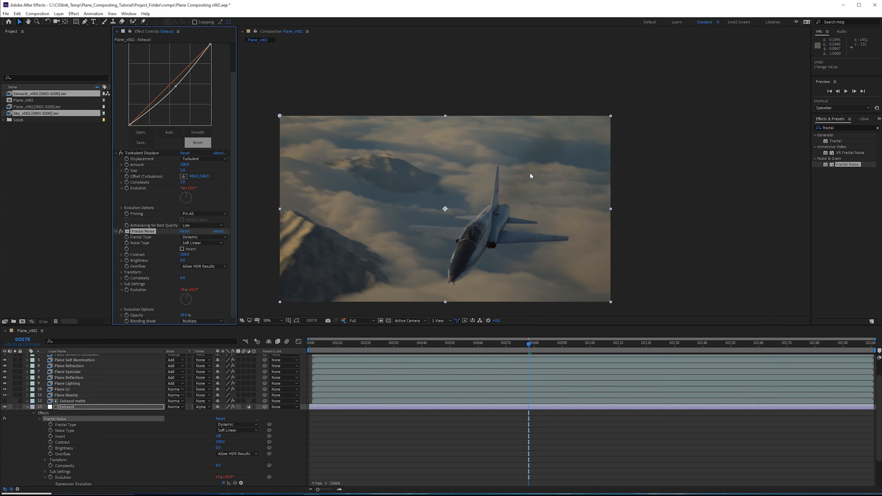
{"action": "scroll", "coordinate": [530, 172], "scroll_direction": "down", "scroll_amount": 1}
{"action": "scroll", "coordinate": [530, 172], "scroll_direction": "up", "scroll_amount": 2}
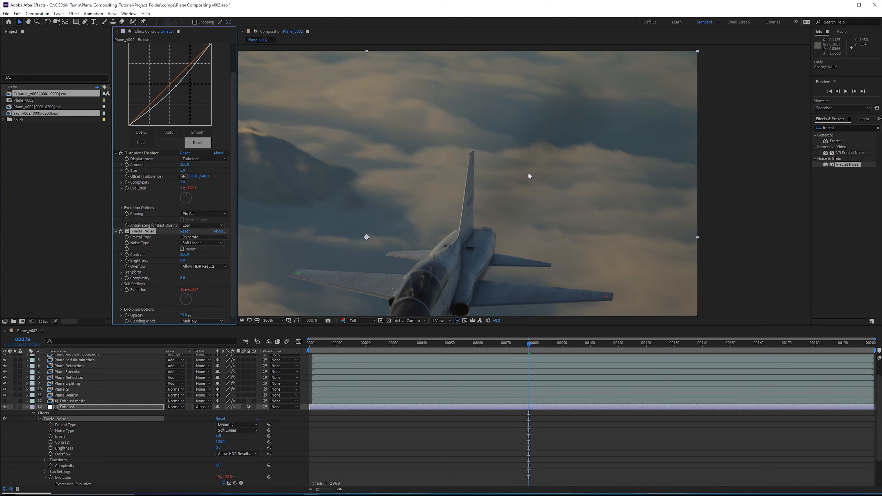
{"action": "left_click_drag", "start_coordinate": [528, 173], "coordinate": [534, 123]}
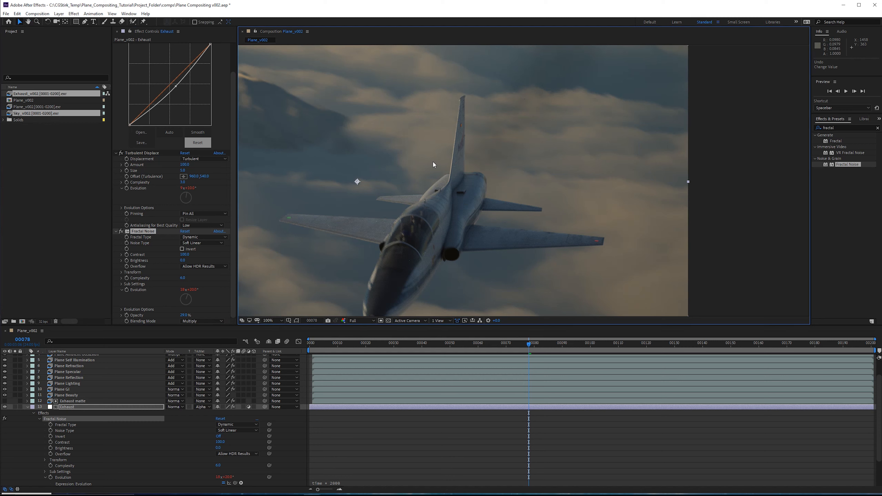